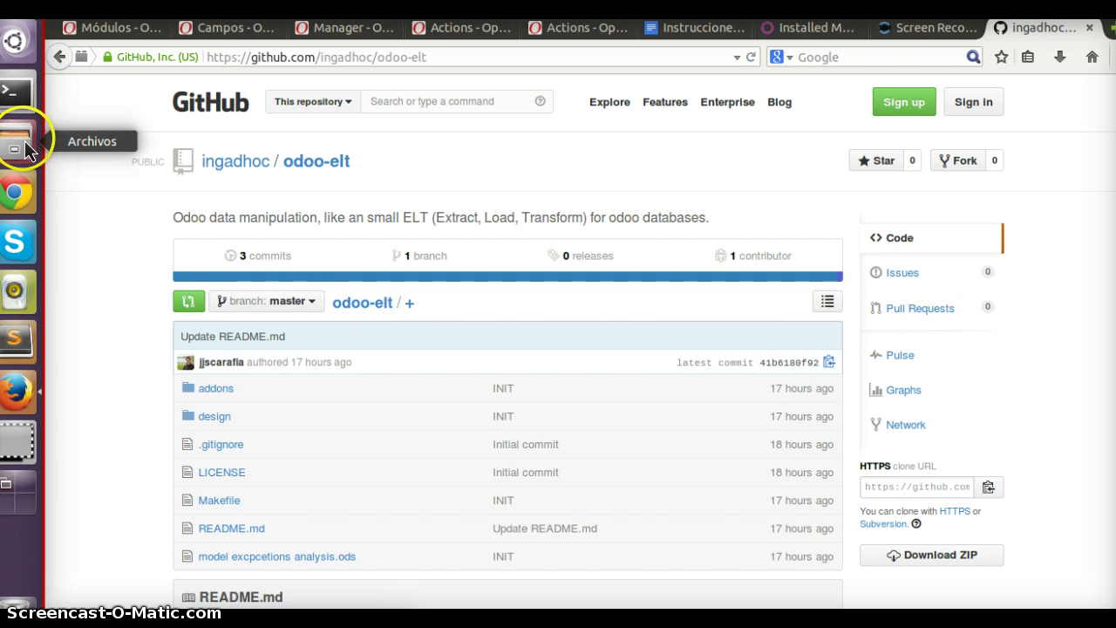
Browse the odoo-elt GitHub repository's design folder, then return to the repository root
scroll(261, 288, down, 3)
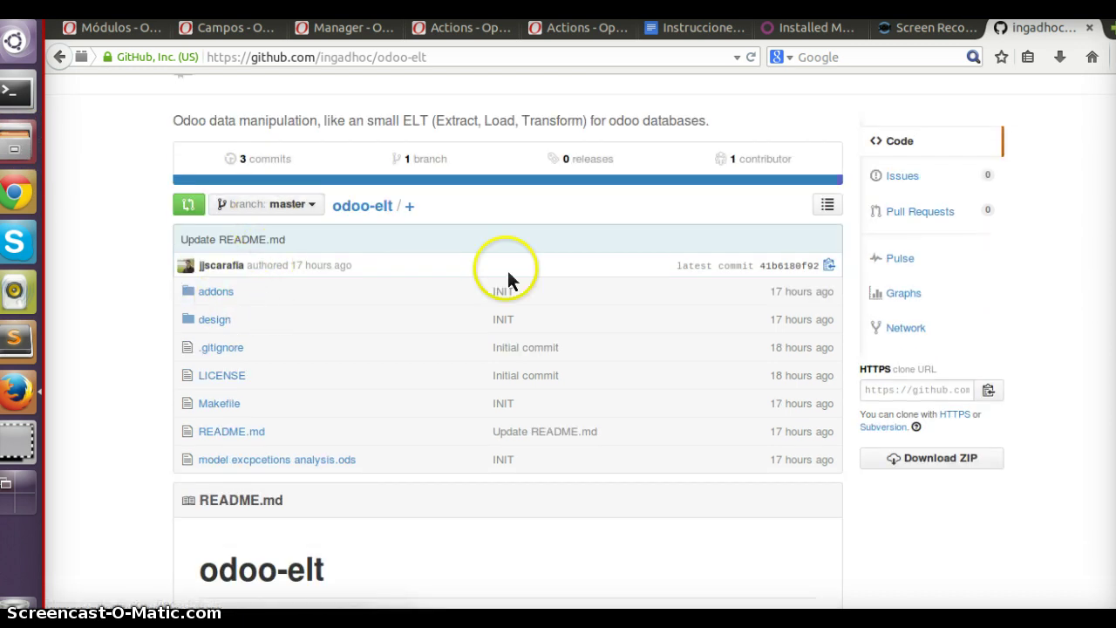
scroll(528, 253, up, 2)
scroll(533, 245, up, 1)
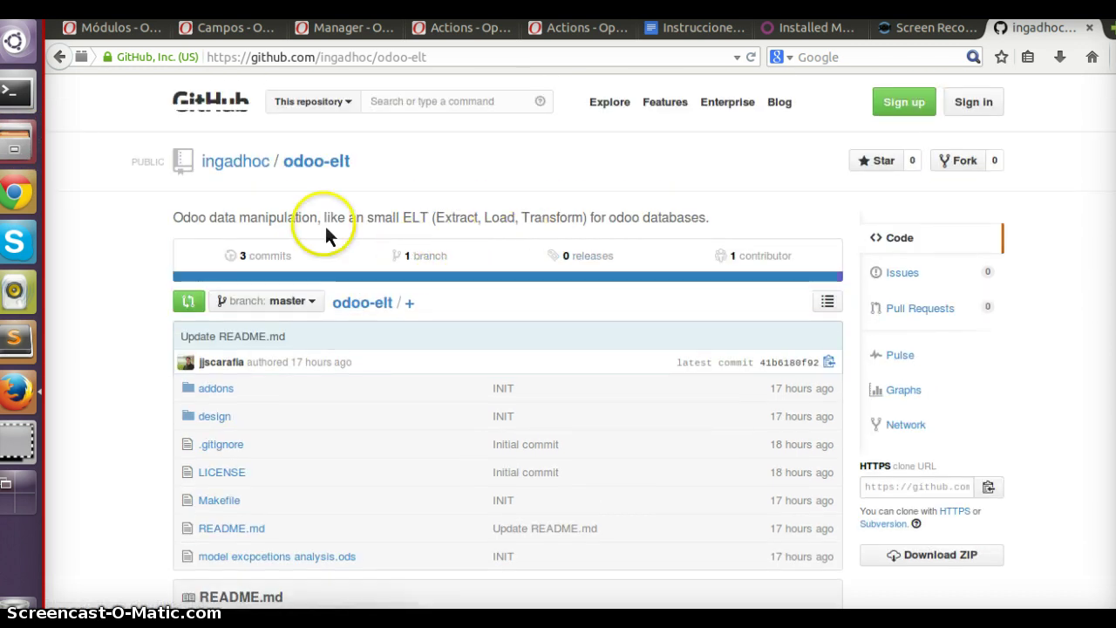
click(210, 418)
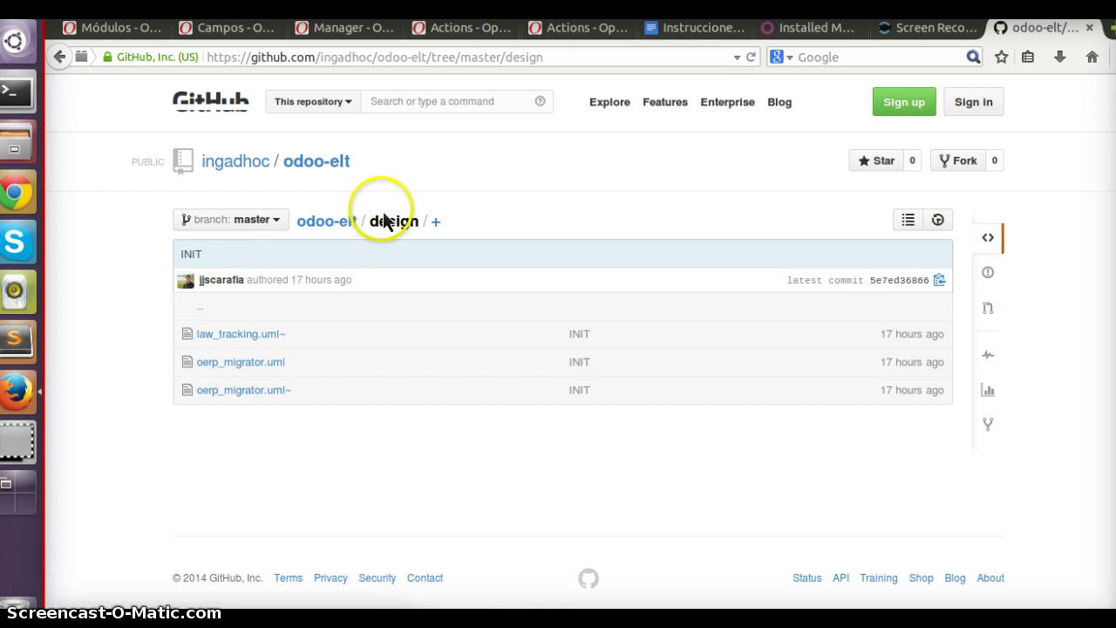
click(349, 220)
scroll(333, 366, down, 1)
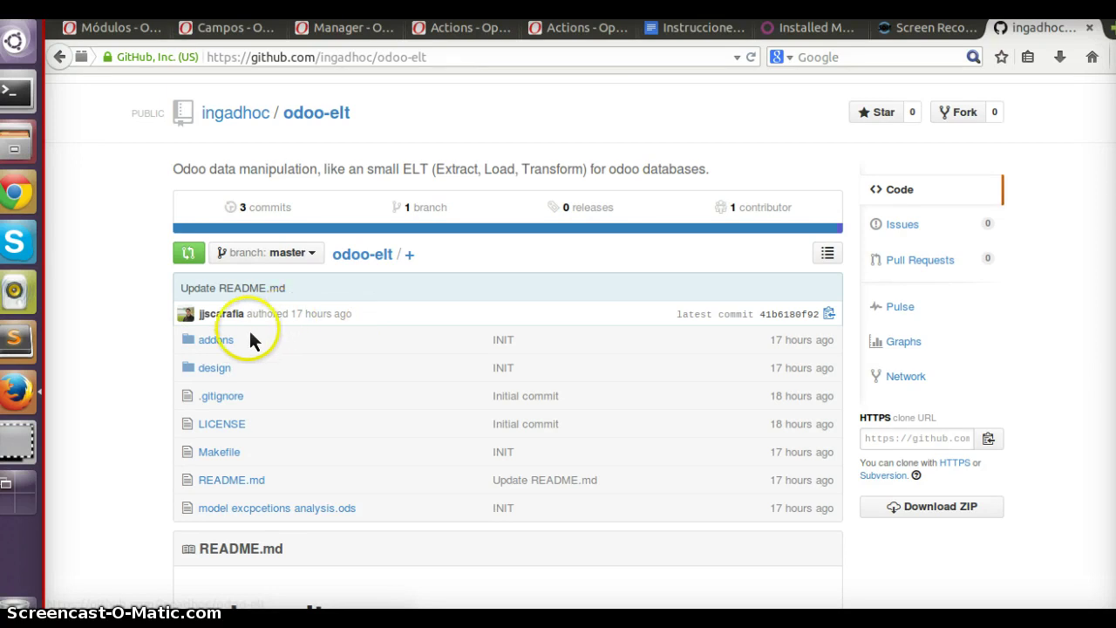
Log out of OpenERP and log back in to v61_demo_1, declining to save the password
click(125, 28)
scroll(1029, 146, up, 3)
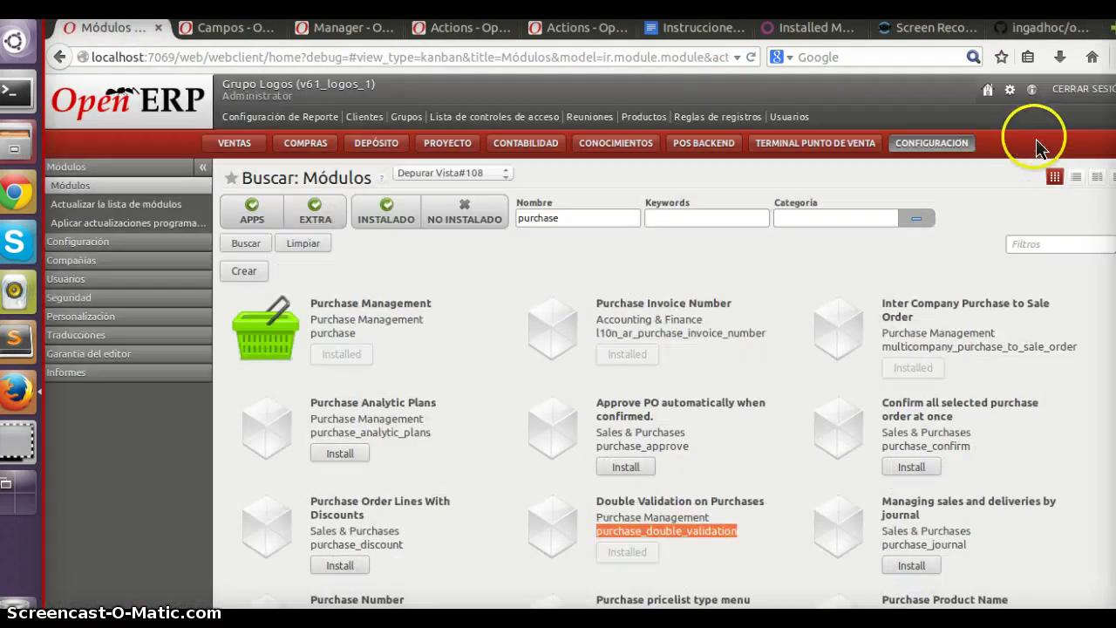
click(1069, 96)
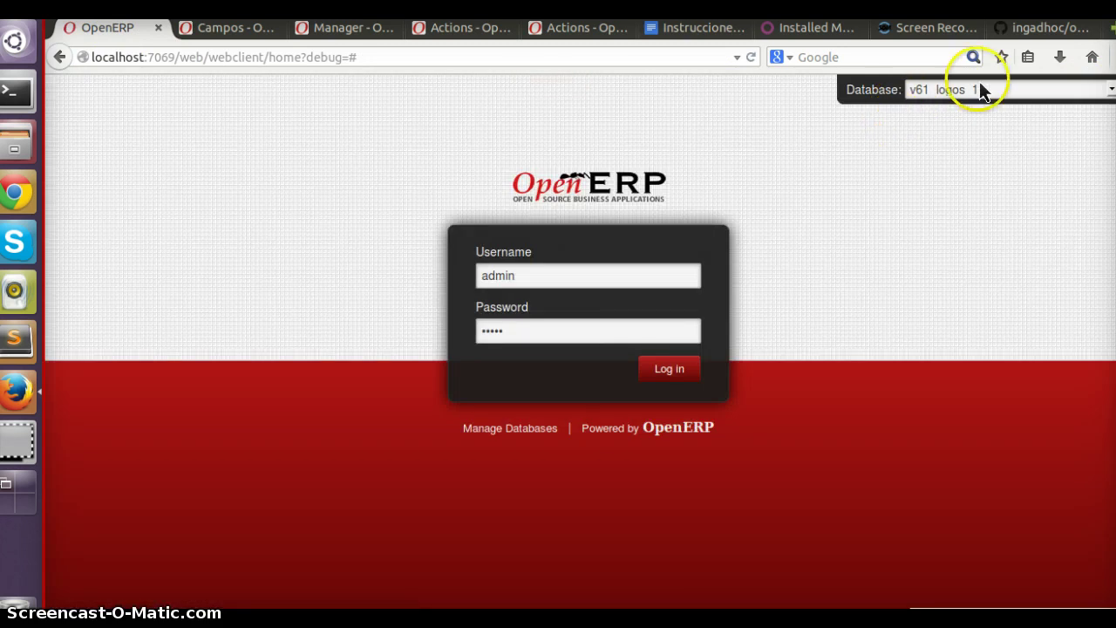
click(988, 94)
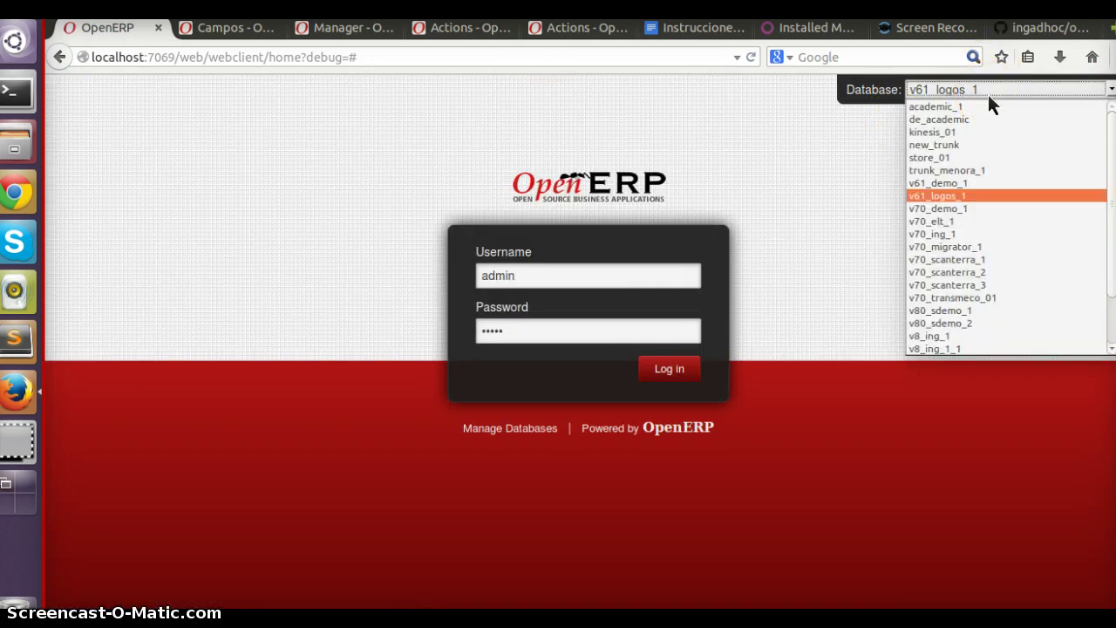
key(Down)
key(Up)
key(Up)
key(Return)
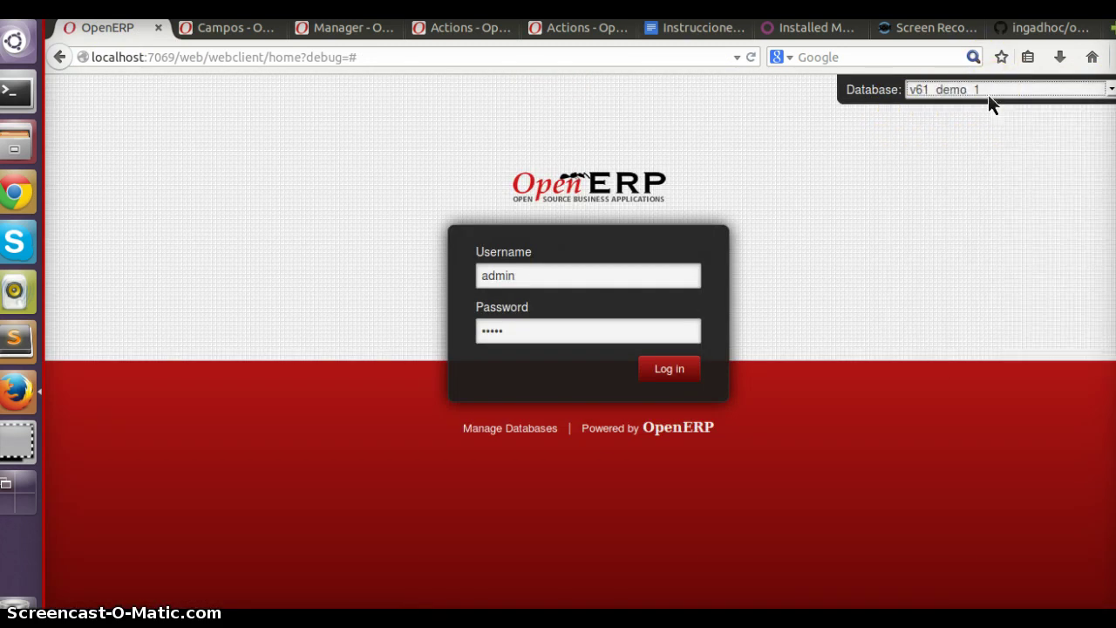
click(664, 371)
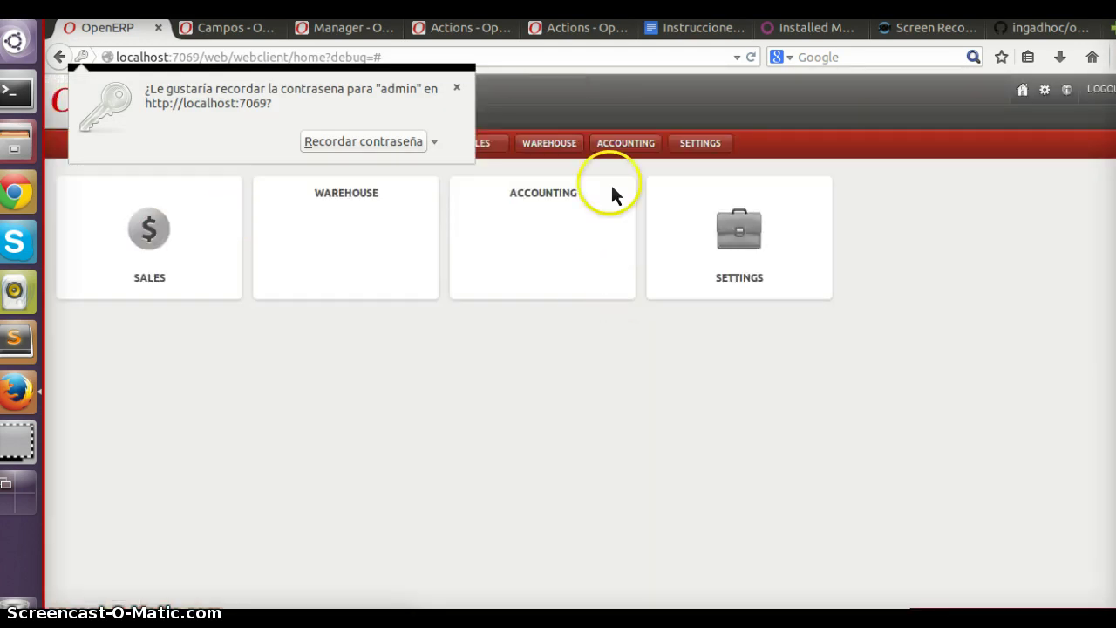
click(712, 155)
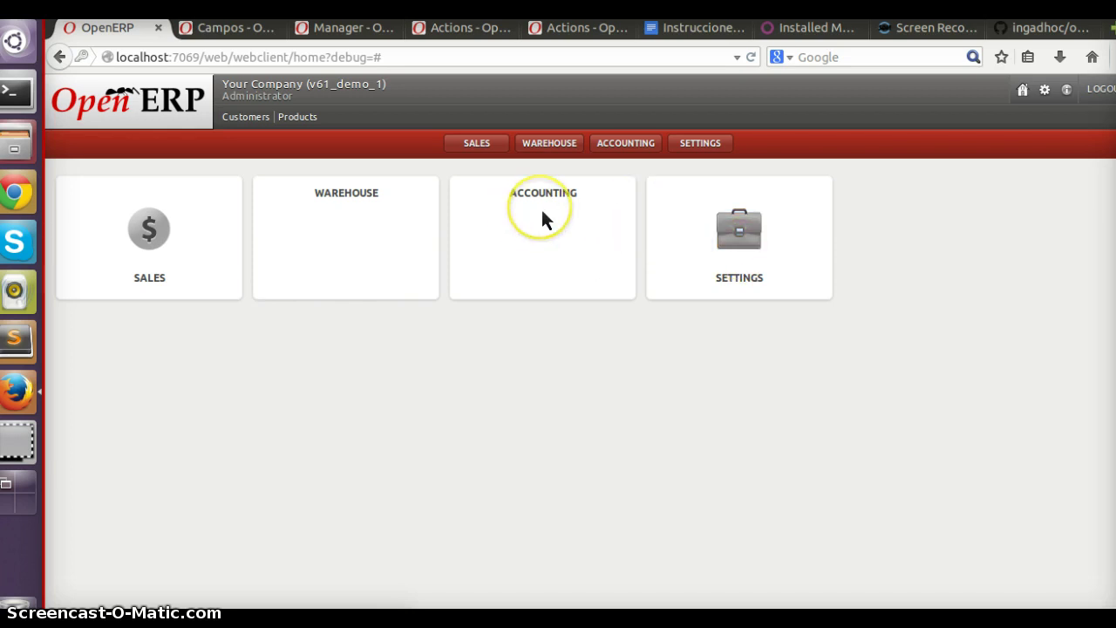
Flip between the Campos export page and the OpenERP home page, ending on Campos
key(ctrl+Tab)
key(ctrl+shift+Tab)
key(ctrl+Tab)
Dismiss the server error on Odoo's Installed Modules page and reload it to list Base, Web, Report, Tests and View Editor
key(ctrl+shift+Tab)
click(1046, 31)
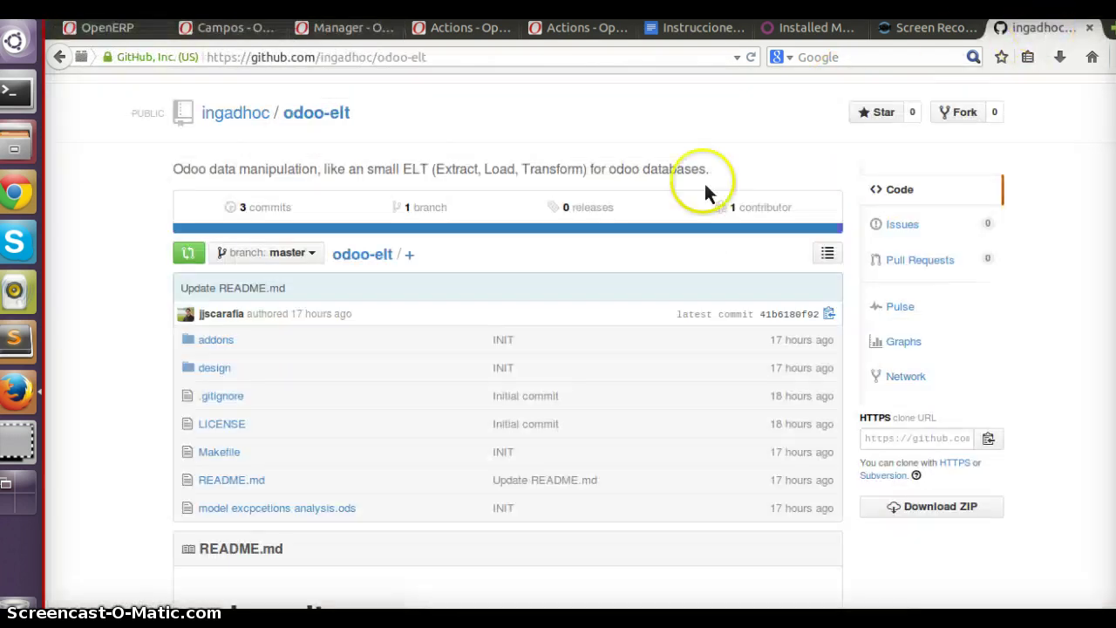
key(ctrl+shift+Tab)
key(ctrl+shift+Tab)
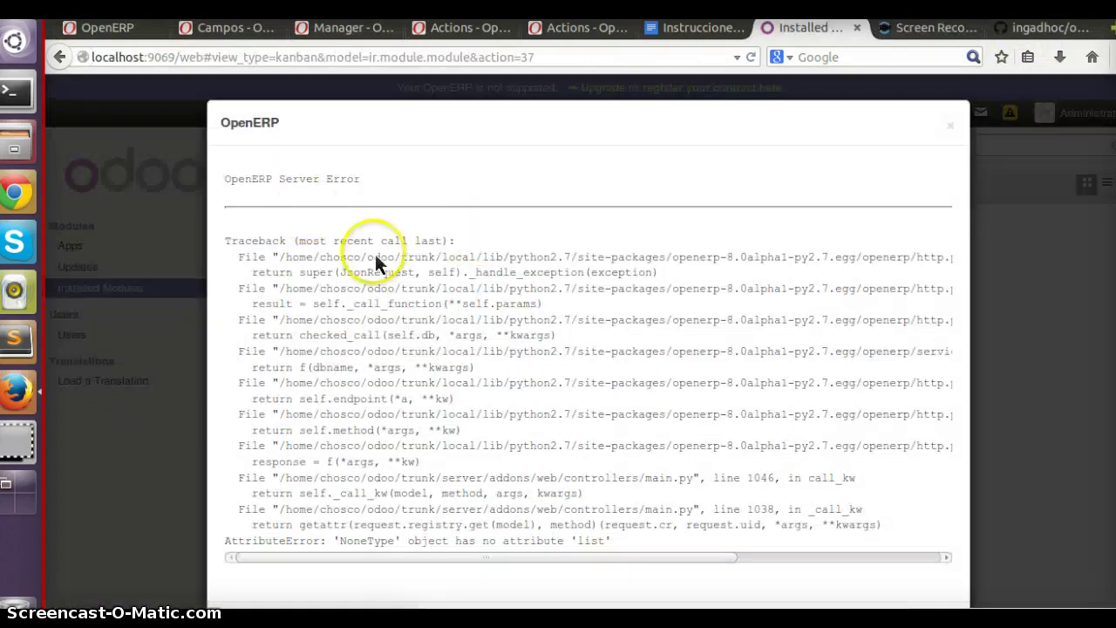
key(Escape)
click(102, 288)
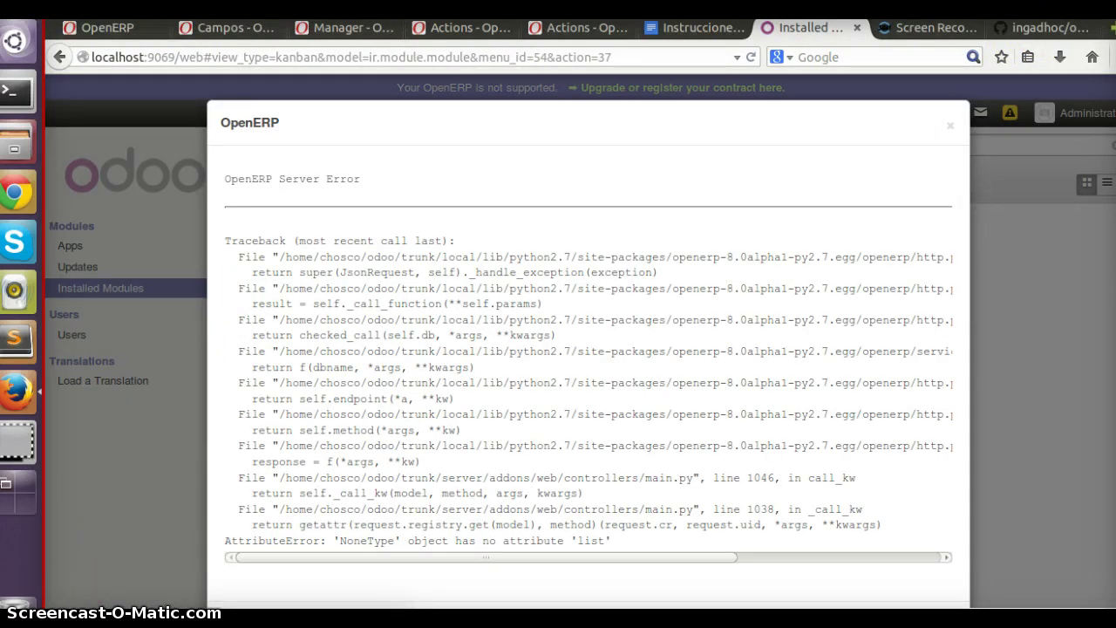
key(F5)
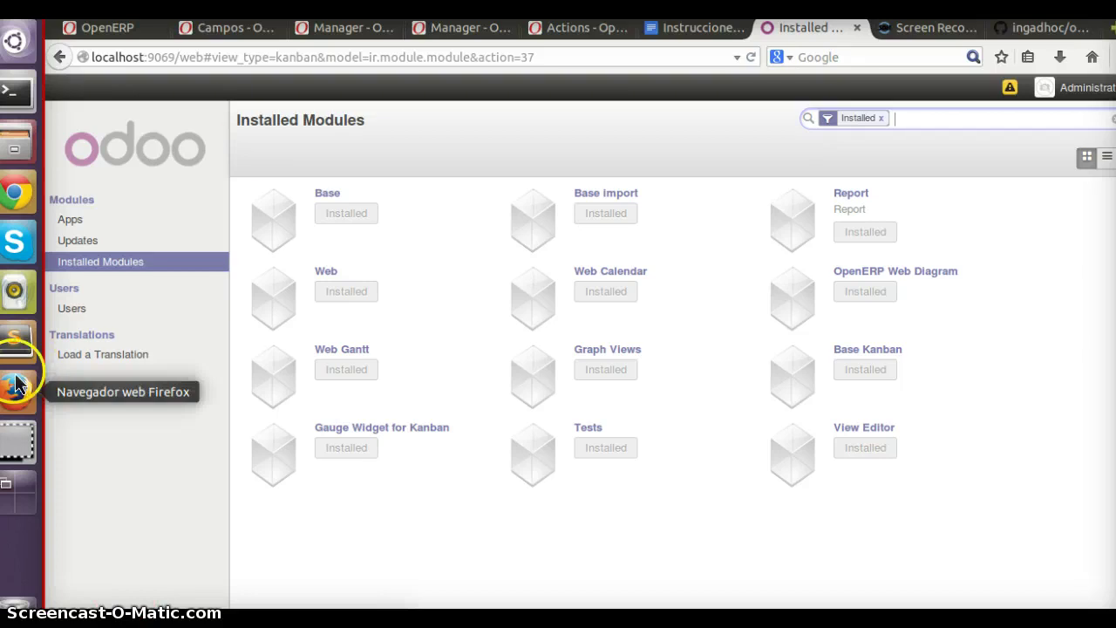
Open the Demo 61 - s/demo trunk copy migration record in edit mode
click(362, 29)
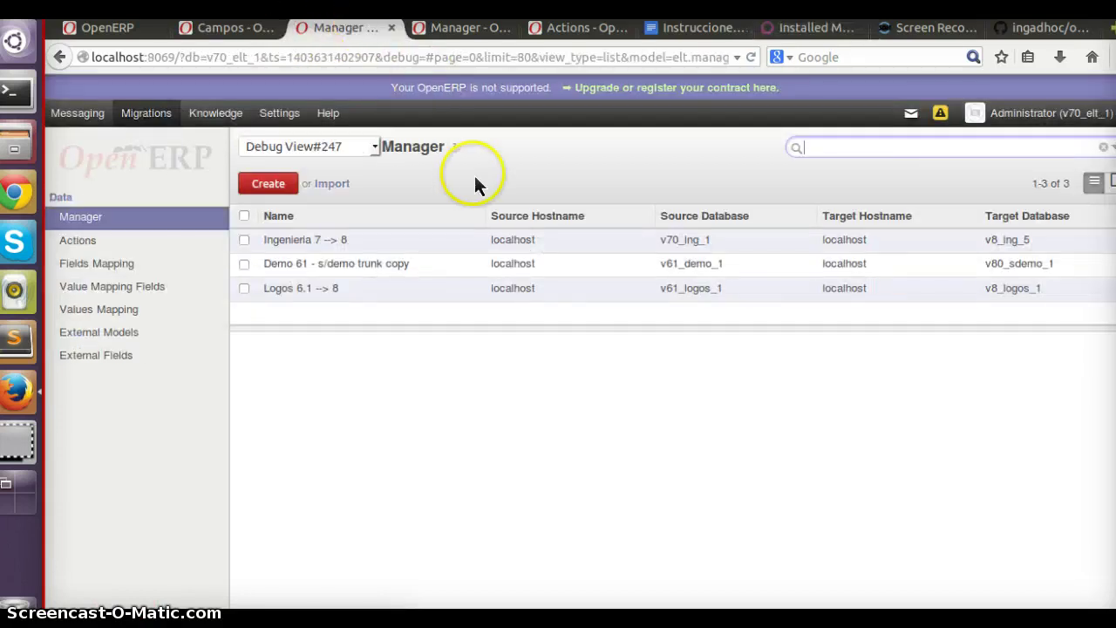
click(407, 272)
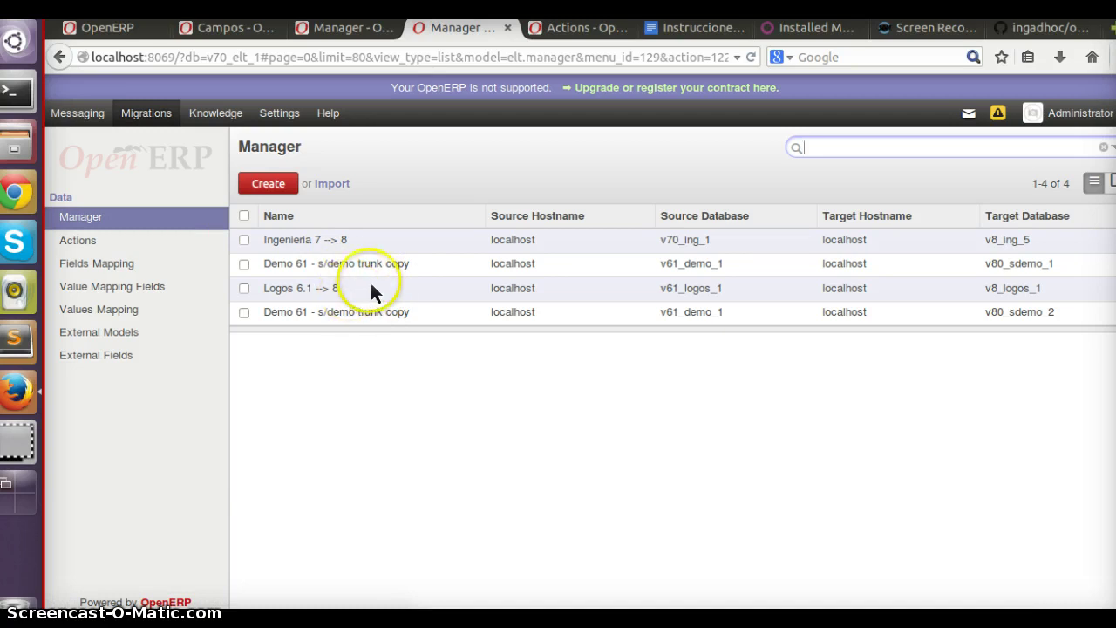
click(382, 311)
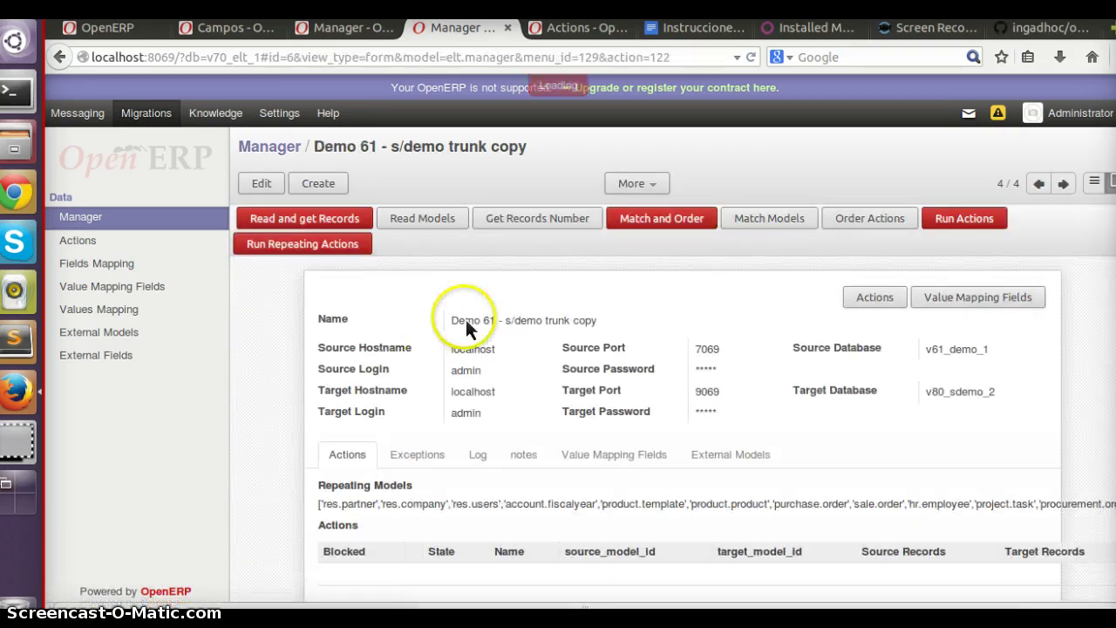
click(578, 328)
Inspect the connection fields: source v61_demo_1 on port 7069, target v80_sdemo_2 on port 9069
scroll(579, 326, down, 2)
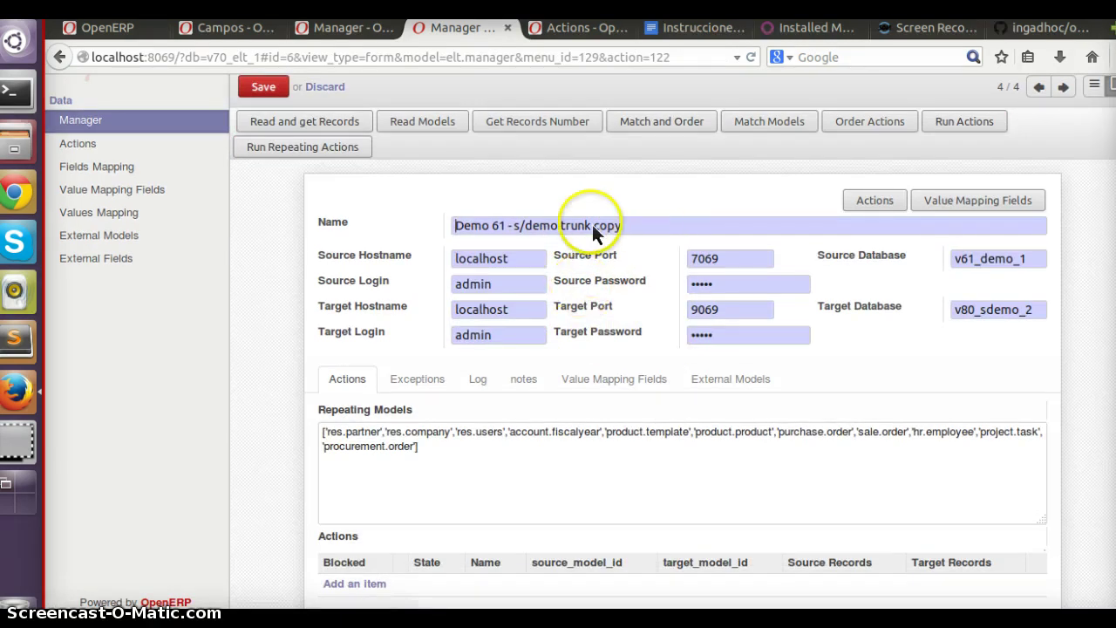
key(Tab)
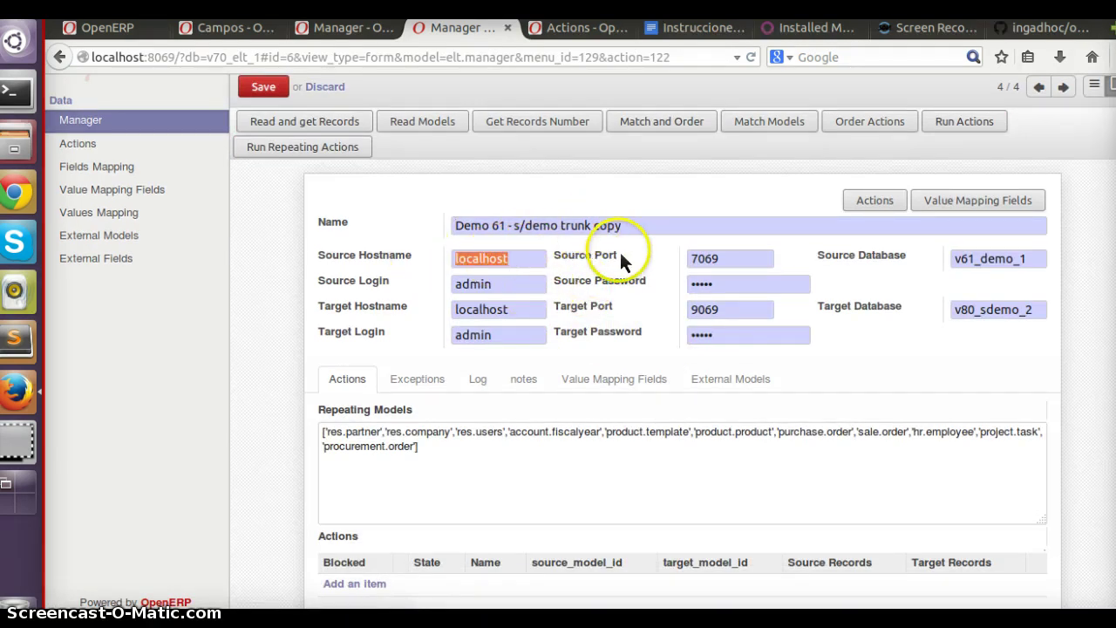
click(541, 262)
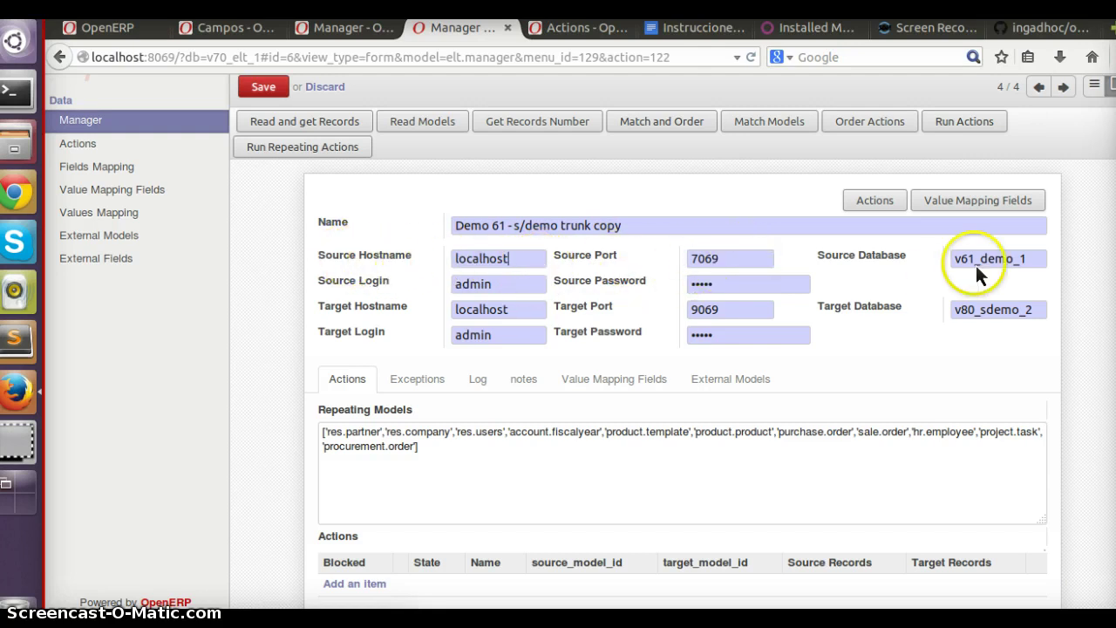
drag(1045, 262, 937, 271)
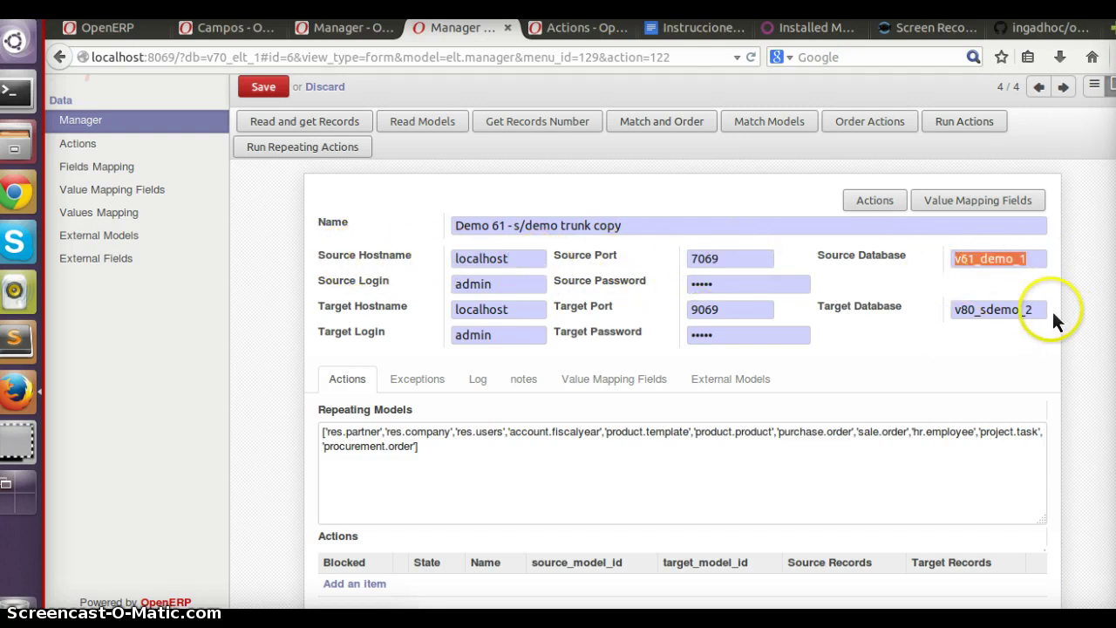
drag(1051, 309, 946, 312)
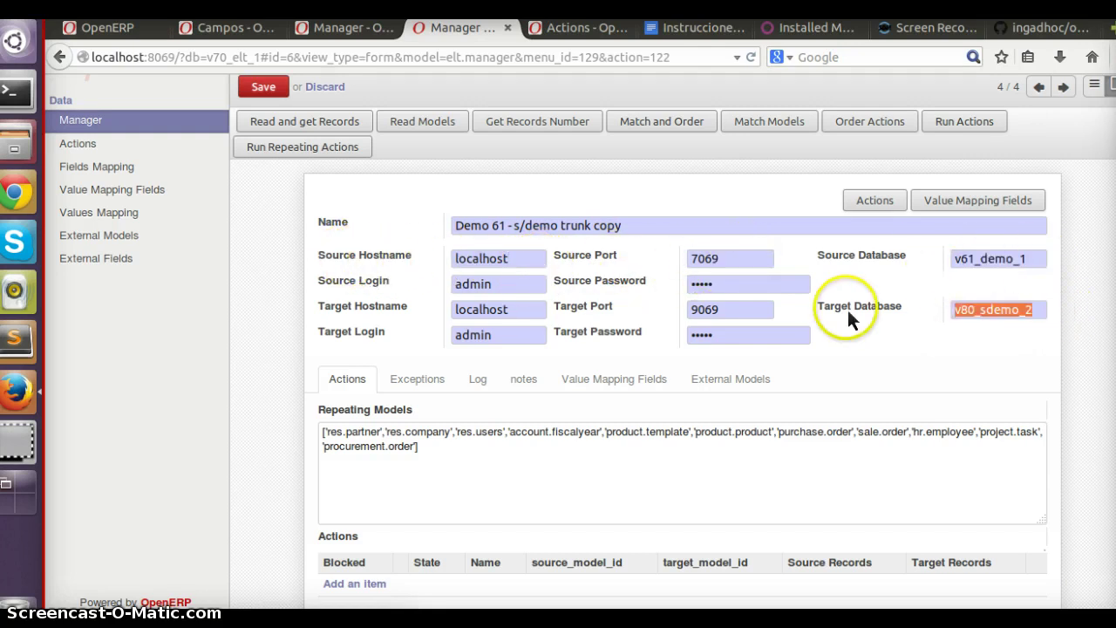
click(505, 282)
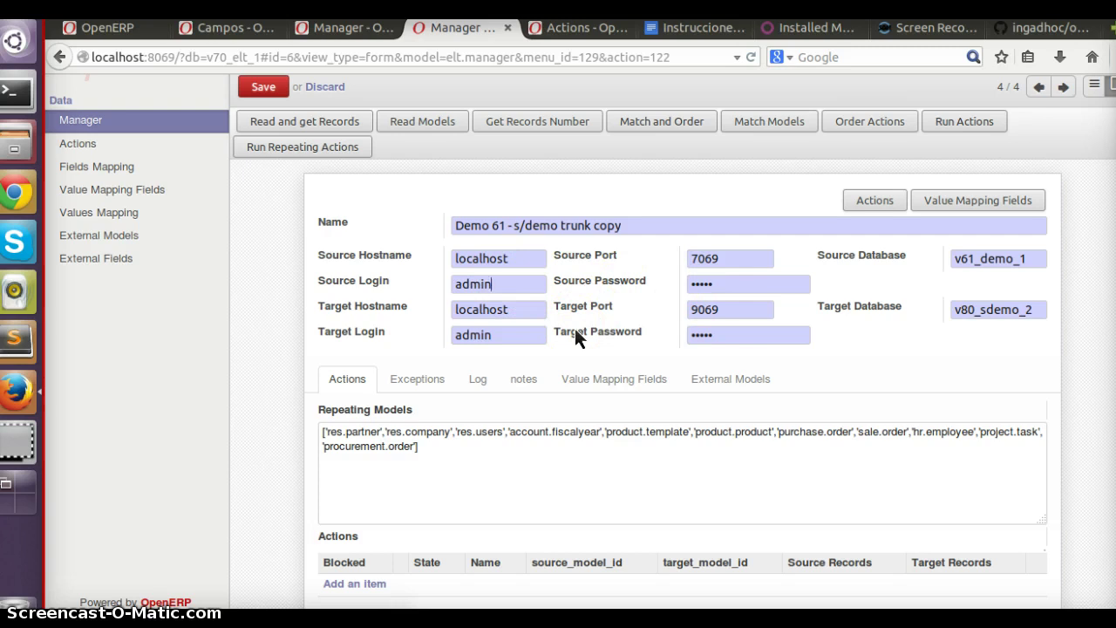
click(514, 370)
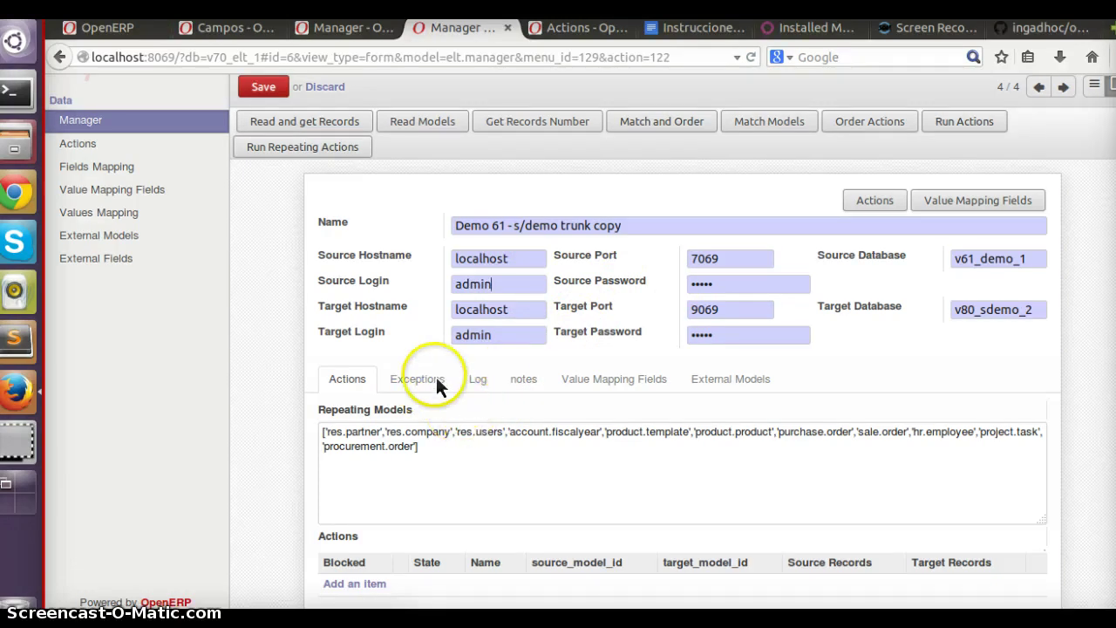
Save the migration record, then look over a new record's Repeating Models, exception and Log sections
click(266, 87)
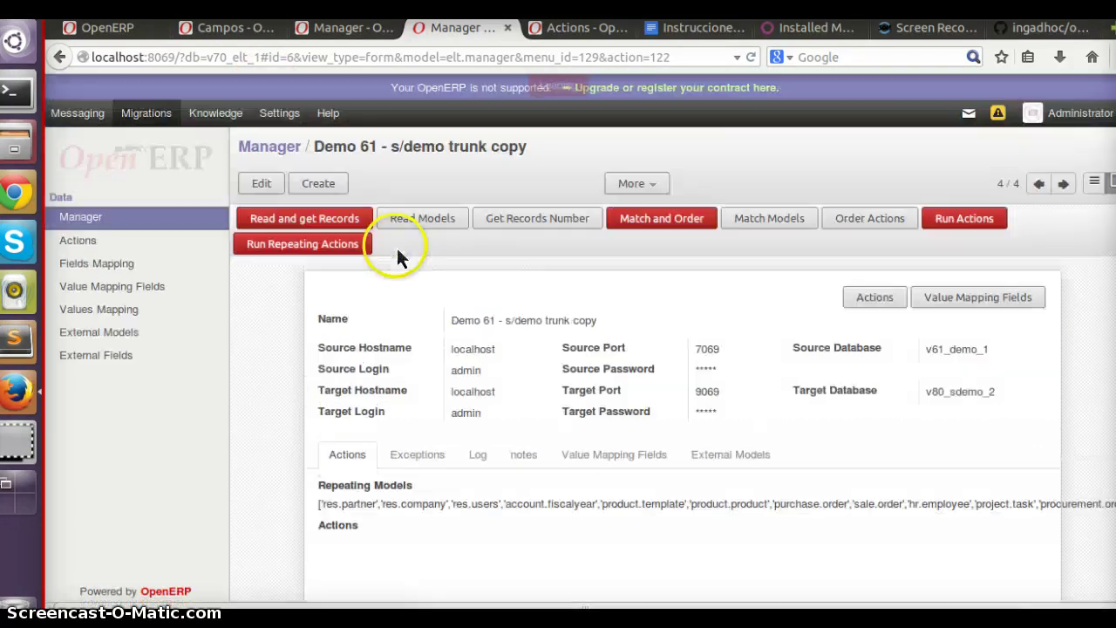
key(alt+c)
scroll(533, 510, down, 2)
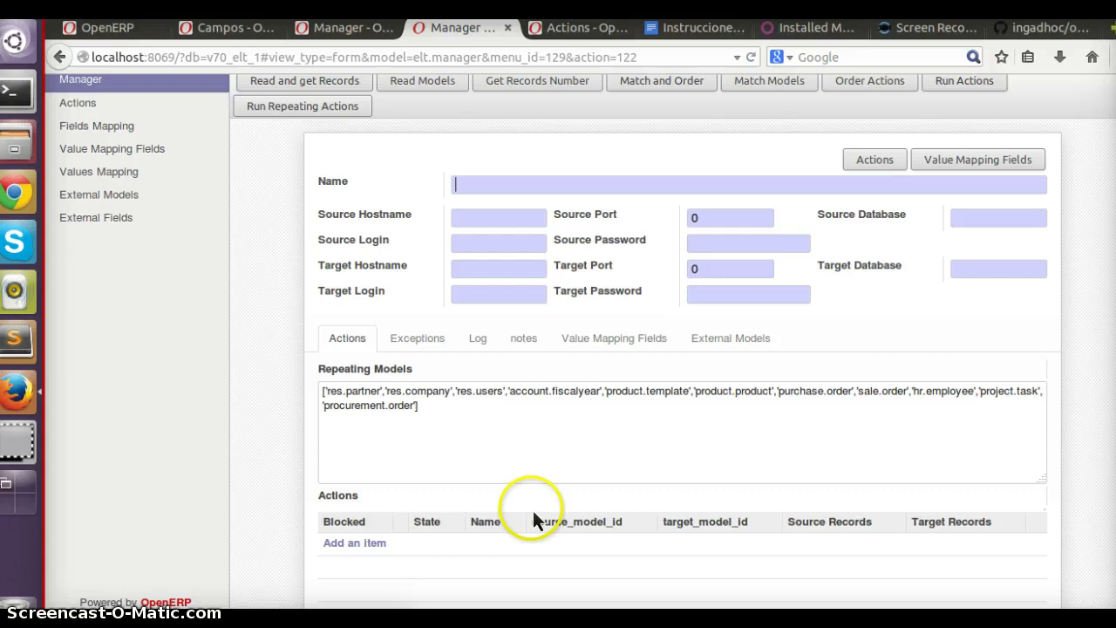
click(476, 390)
key(ctrl+a)
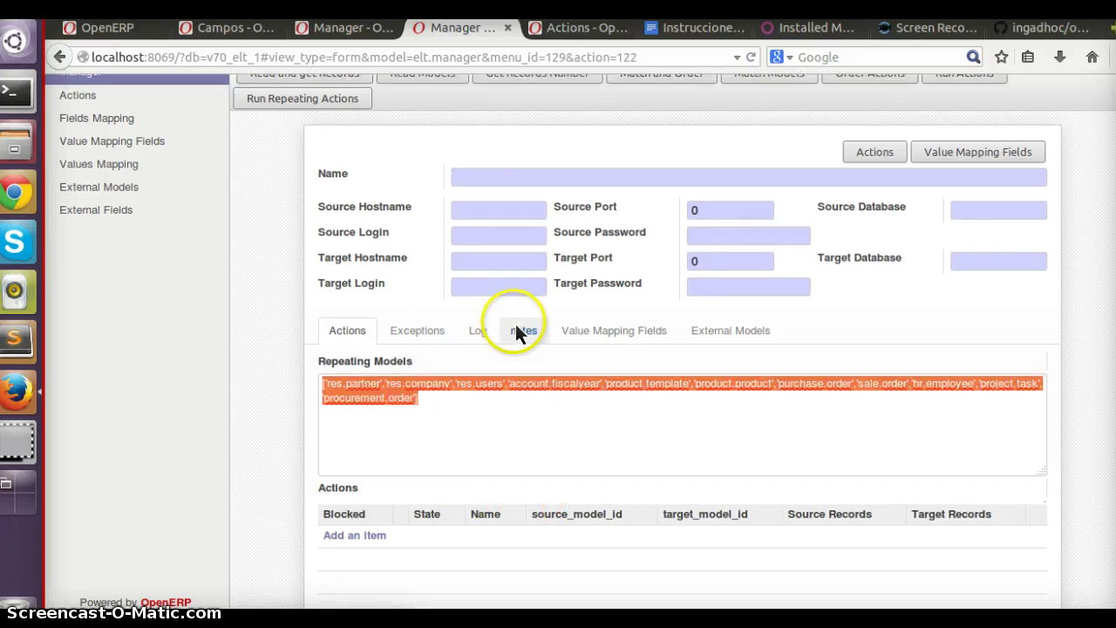
click(444, 334)
click(483, 334)
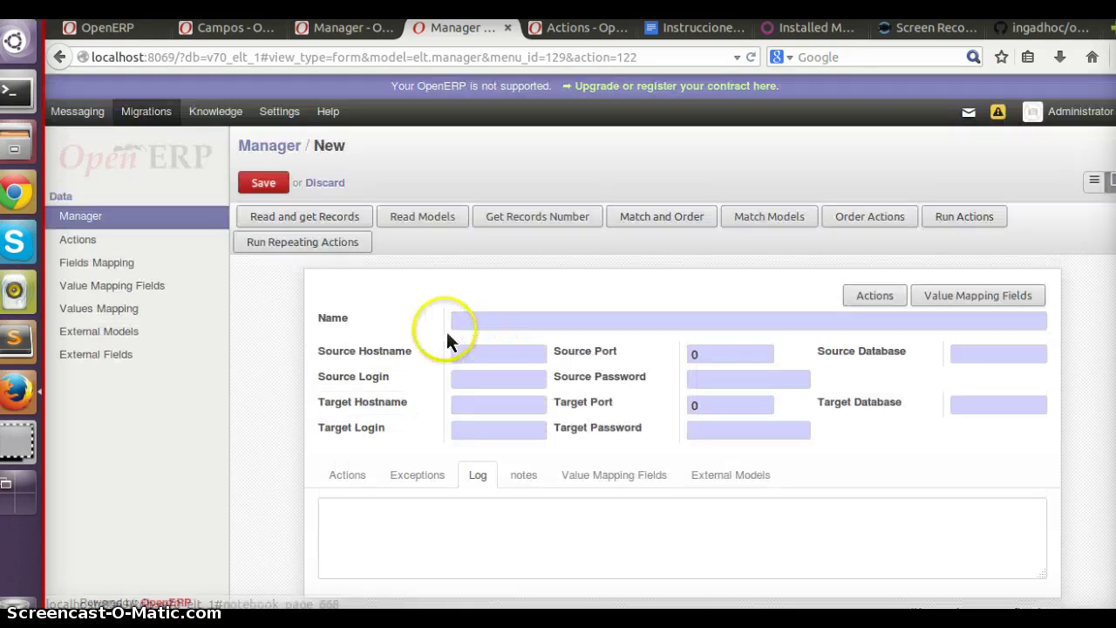
click(441, 475)
Return to the Demo 61 migration and view its exception, value mapping and empty External Models tabs
click(136, 218)
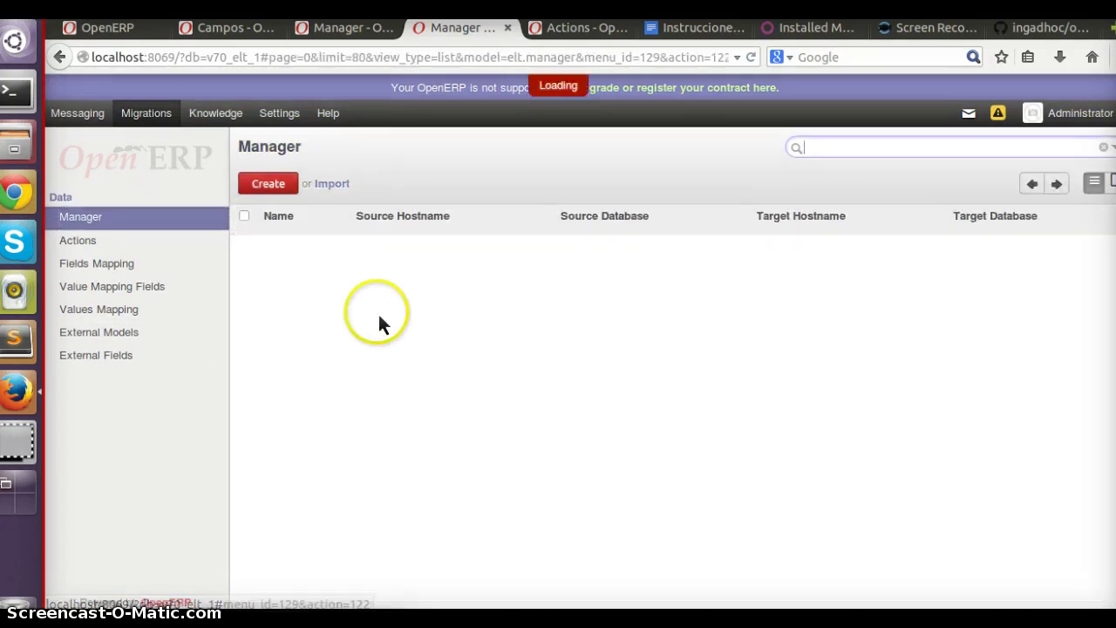
scroll(448, 342, down, 2)
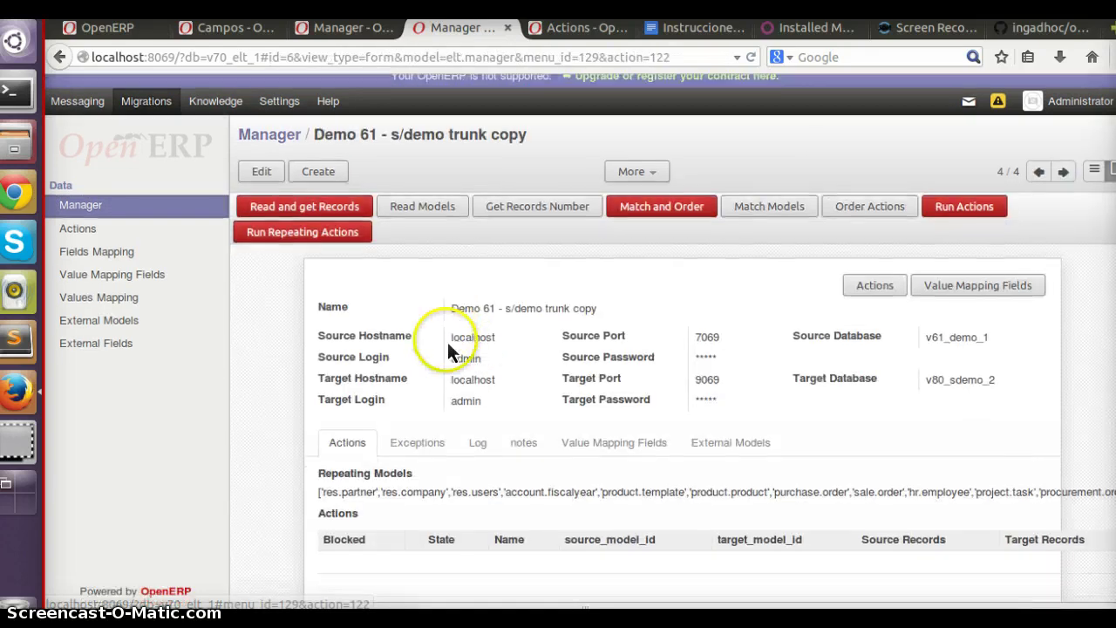
click(413, 366)
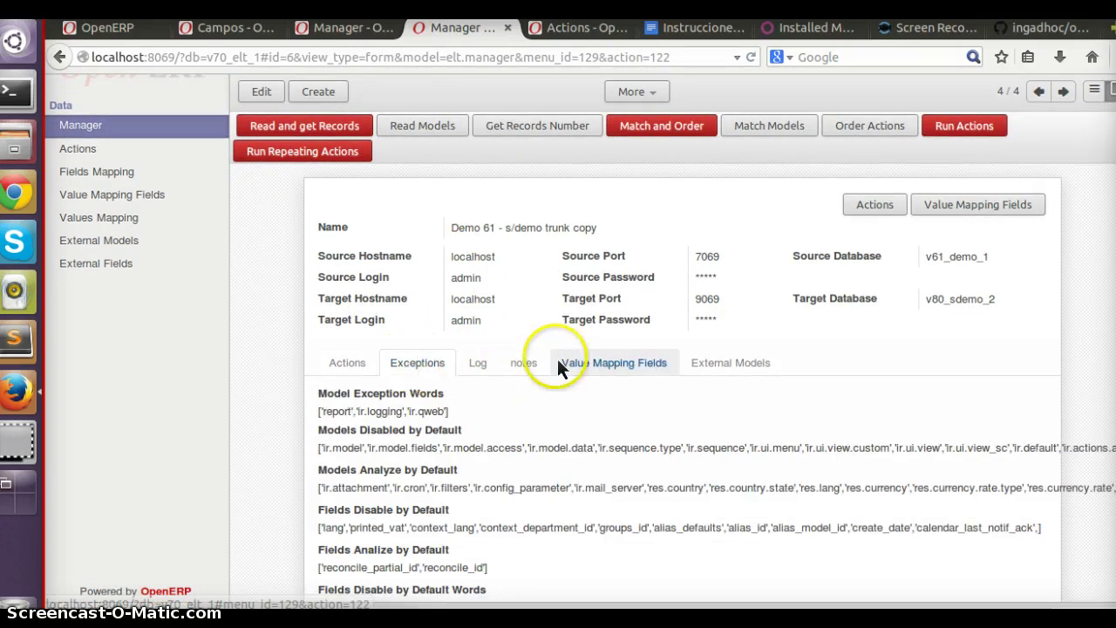
click(591, 366)
click(731, 442)
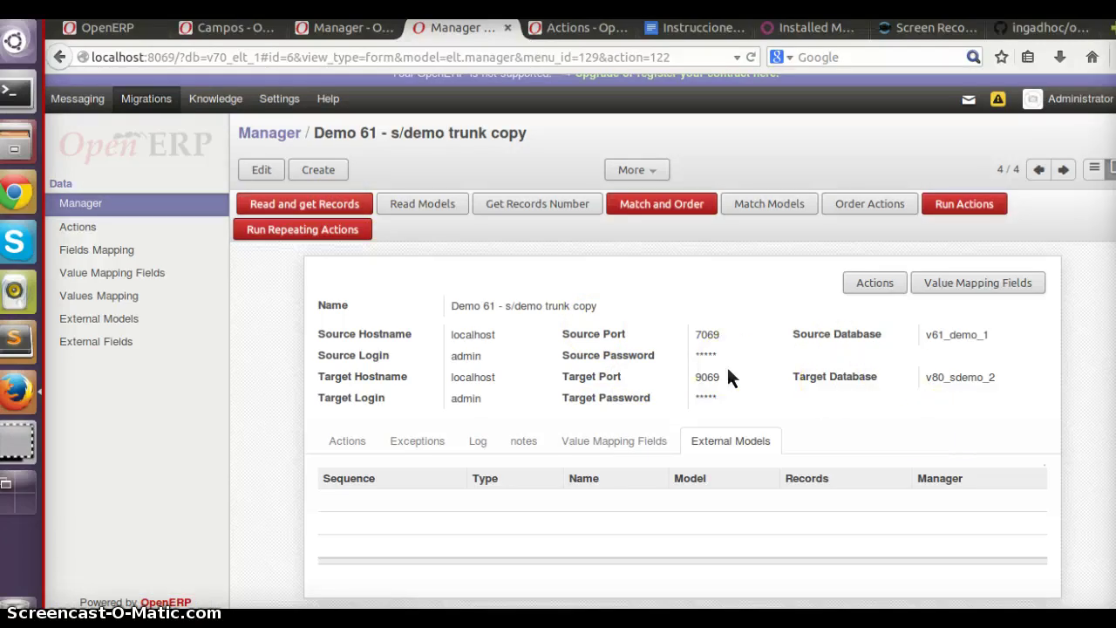
Run Read and get Records, then scroll through the 232 external models and their source and target record counts
click(305, 203)
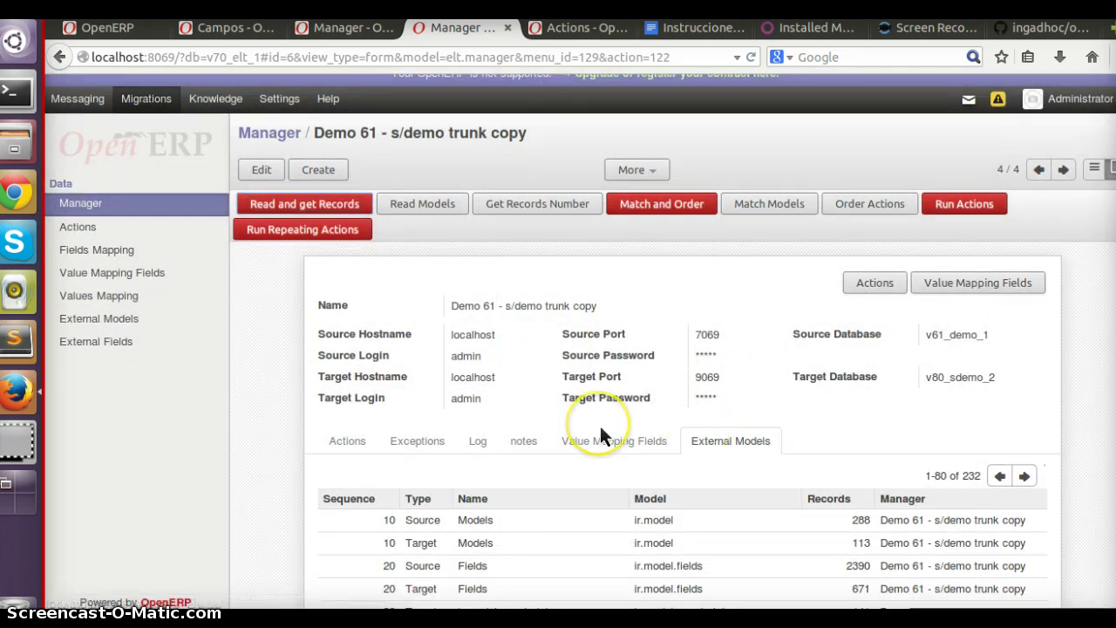
scroll(600, 426, down, 2)
scroll(601, 427, up, 1)
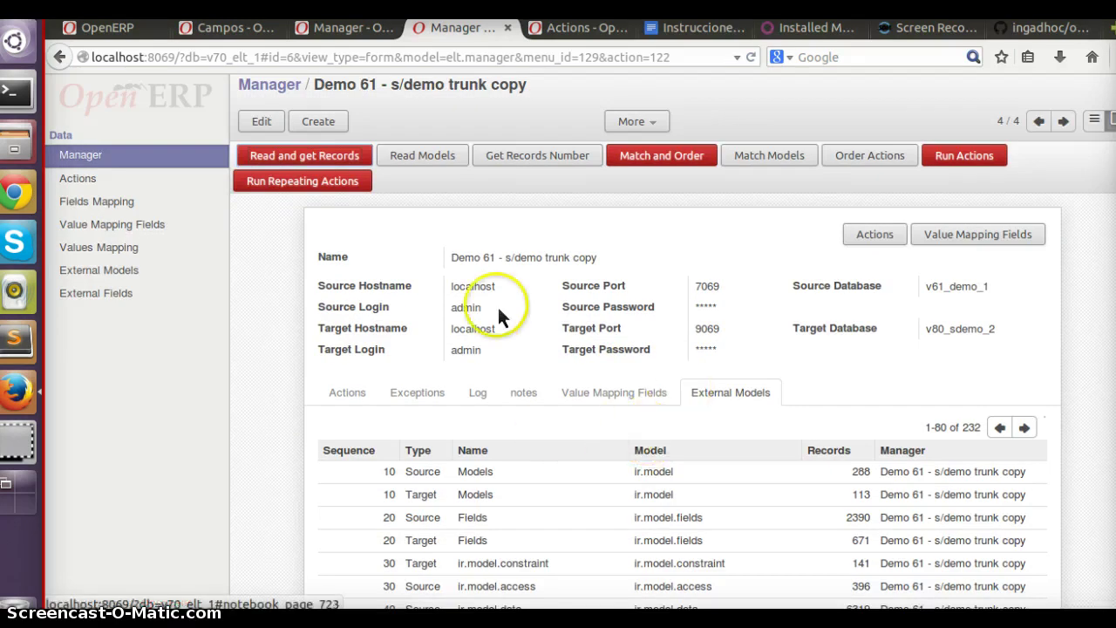
scroll(623, 468, down, 3)
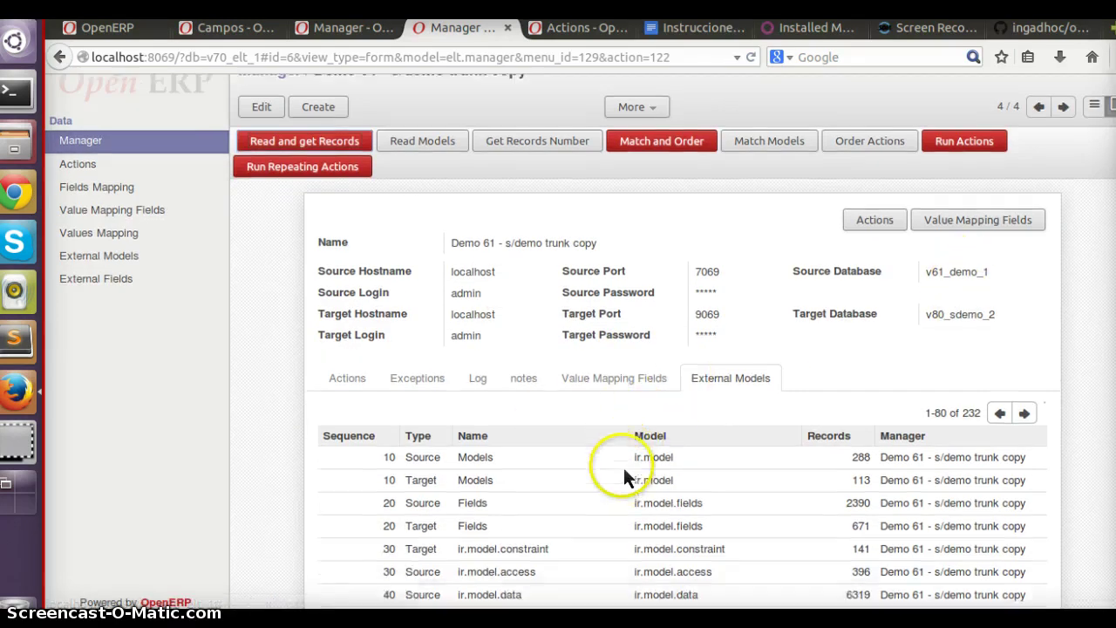
scroll(606, 442, up, 3)
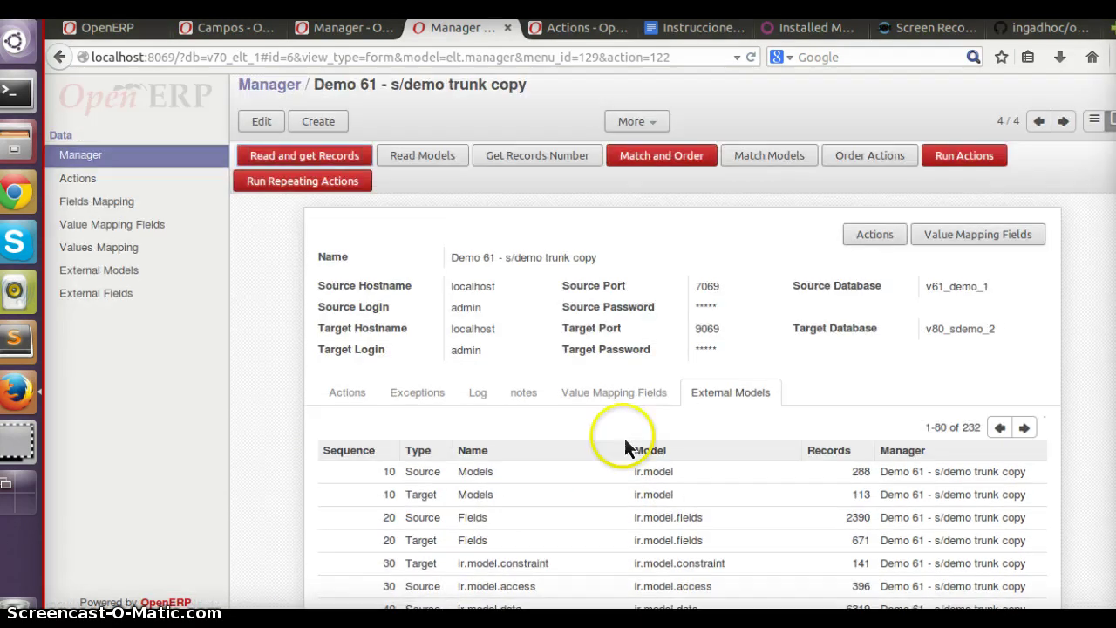
scroll(767, 401, down, 2)
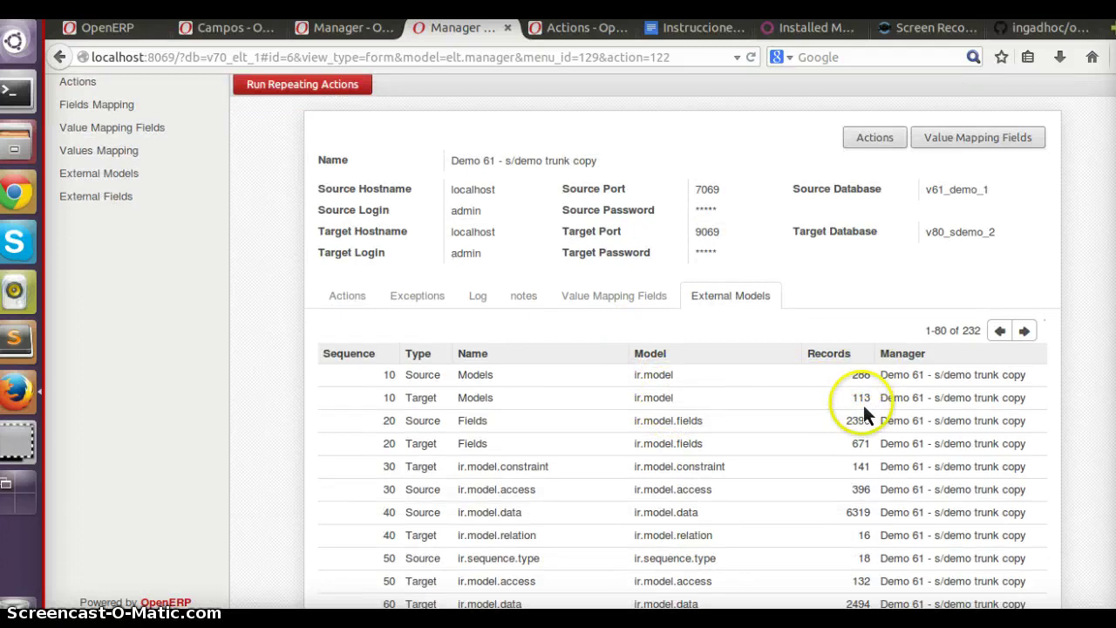
scroll(856, 446, up, 3)
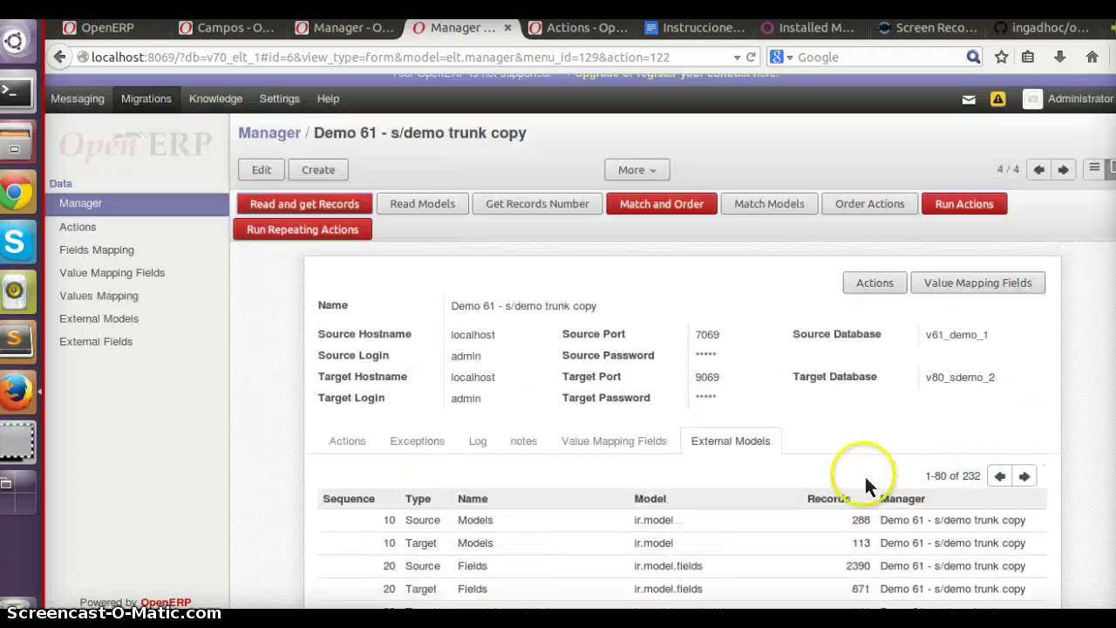
Run Match and Order, follow the dependency checks in the terminal, then review the ordered actions in the Log
click(667, 208)
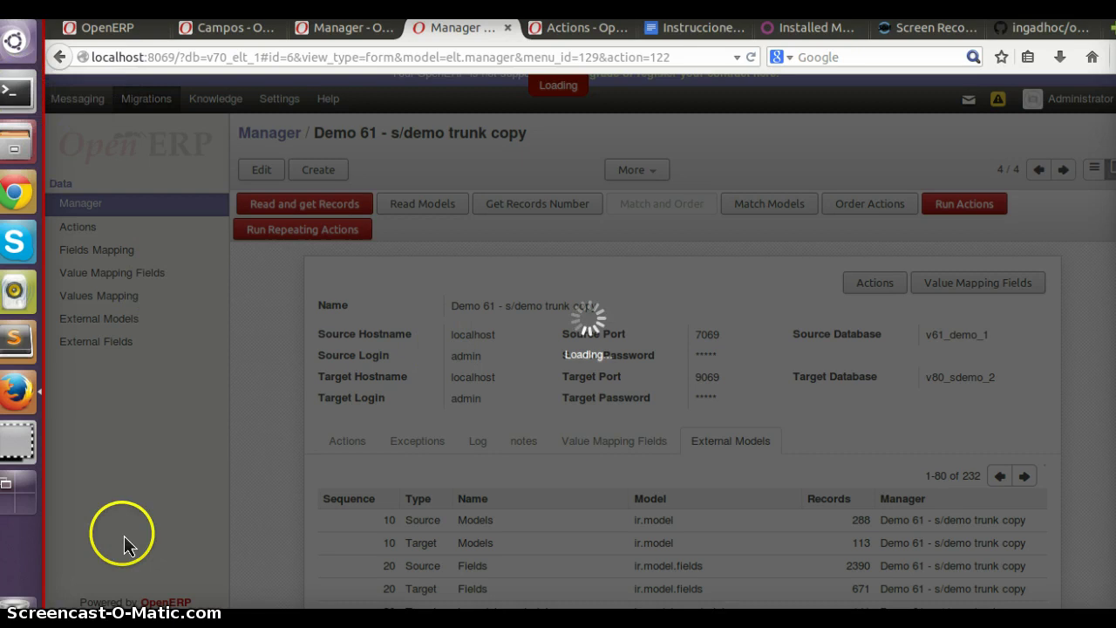
click(35, 100)
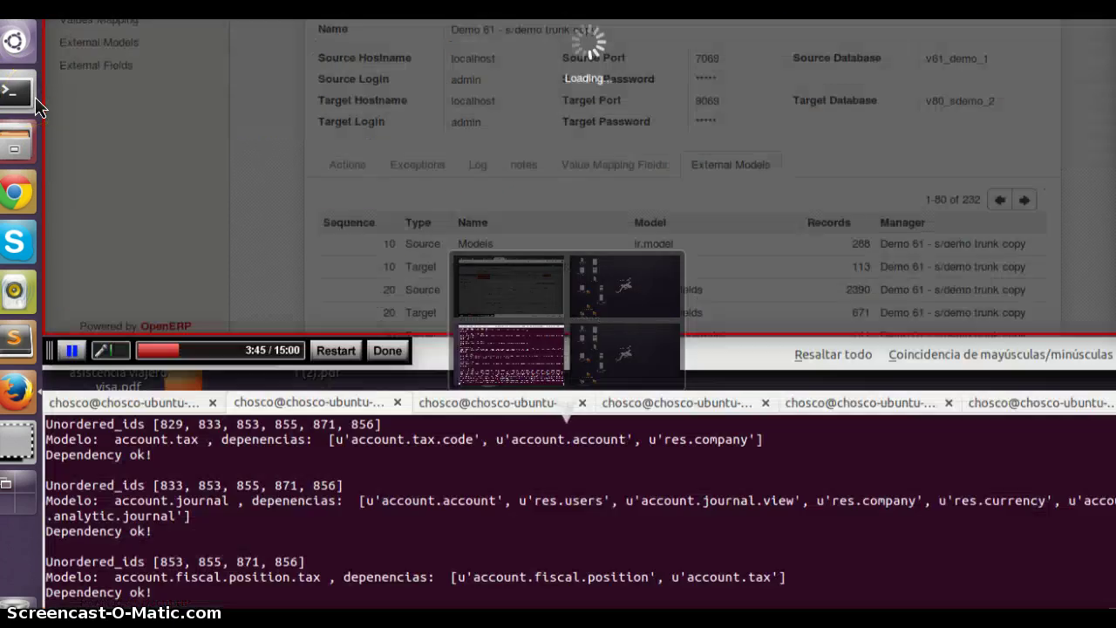
key(alt+Tab)
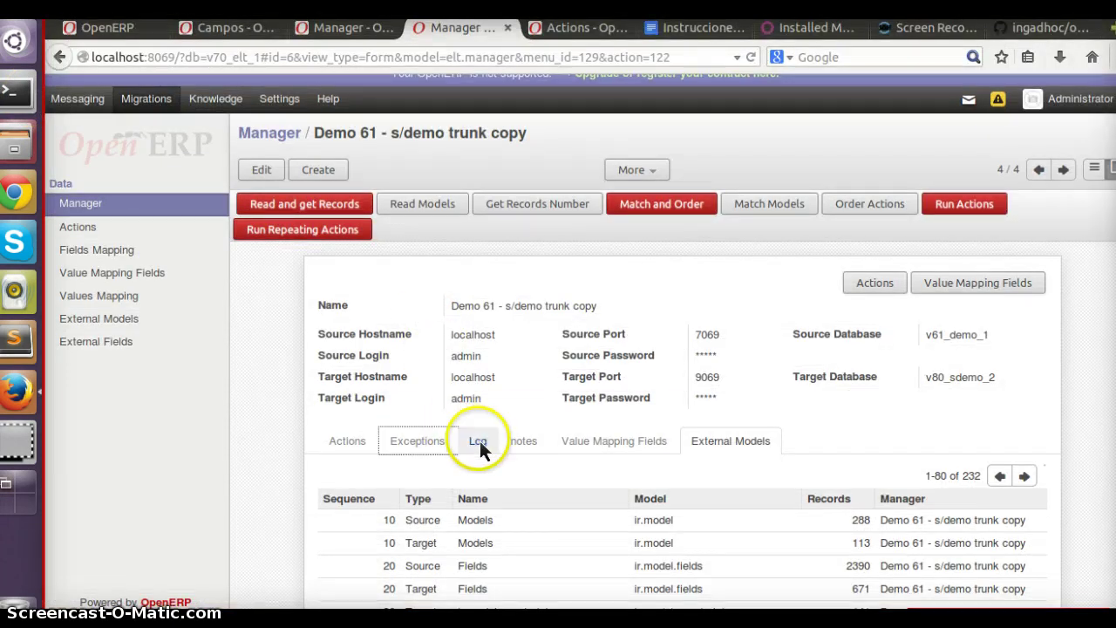
click(479, 439)
scroll(506, 443, down, 1)
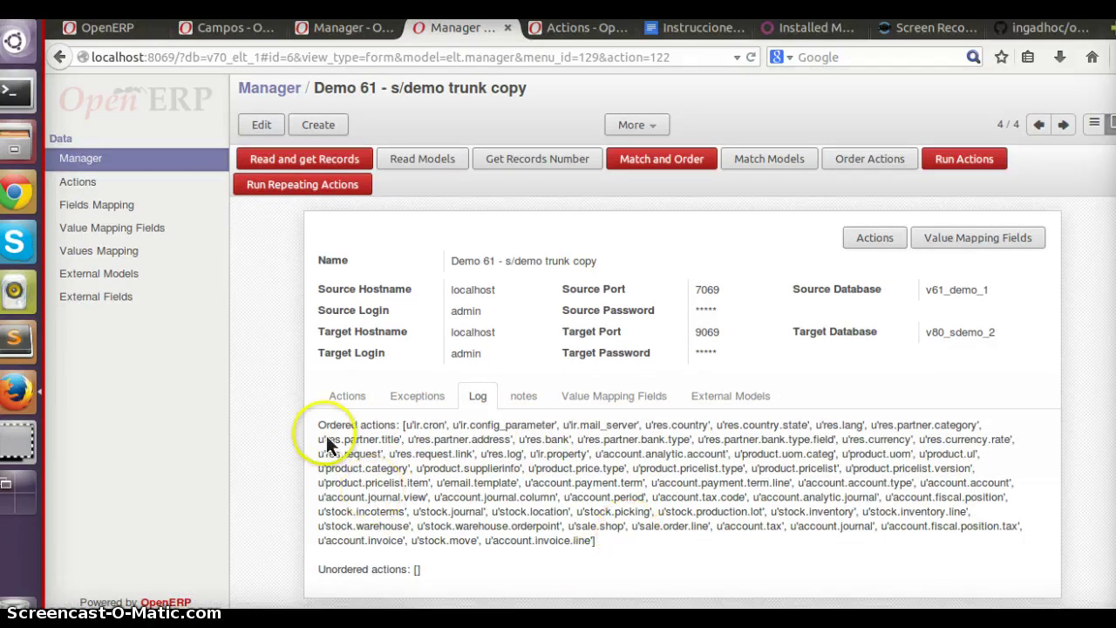
Select the ordered-actions log text and review the Repeating Models and actions table
drag(324, 424, 670, 546)
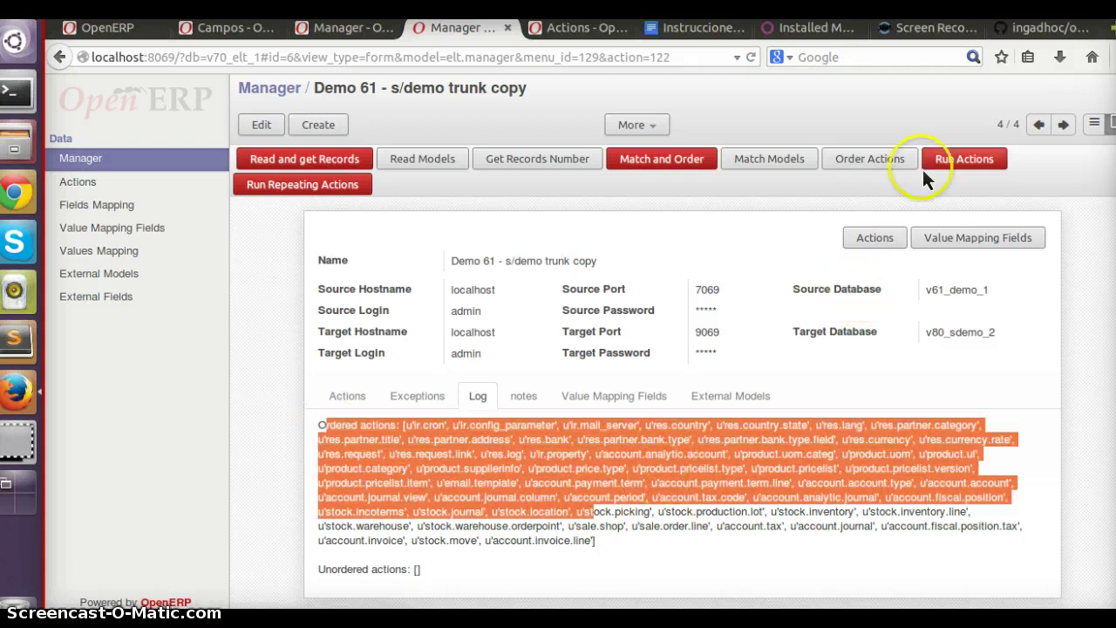
click(344, 400)
scroll(459, 385, down, 1)
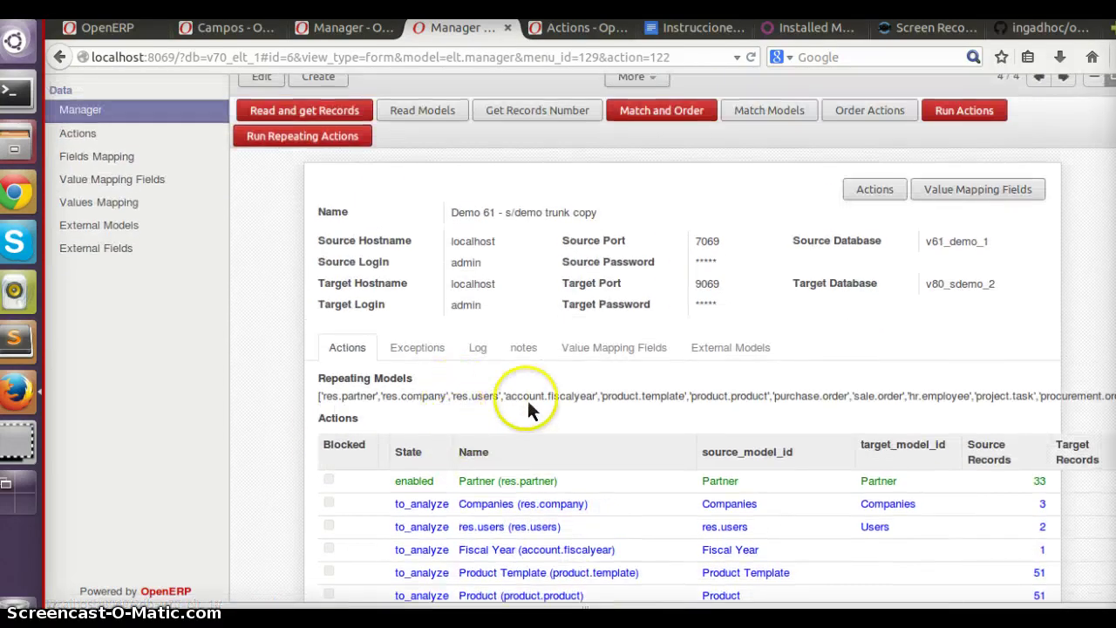
scroll(528, 401, down, 1)
scroll(789, 294, up, 2)
scroll(789, 292, up, 2)
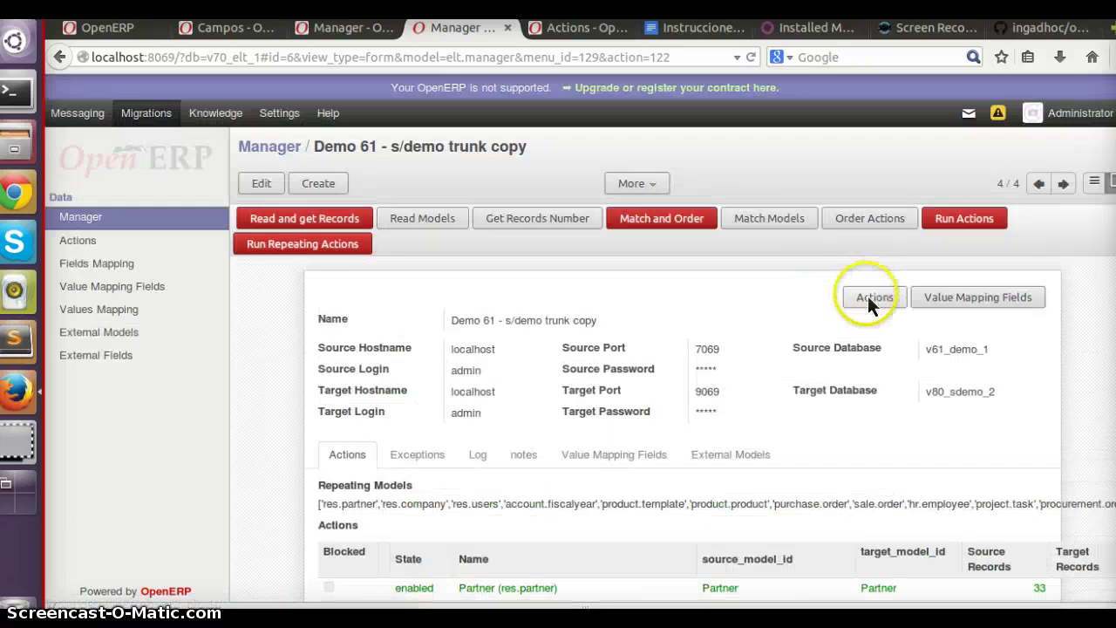
Open the full list of 65 actions, look at Companies, then open the Product Template action
click(868, 296)
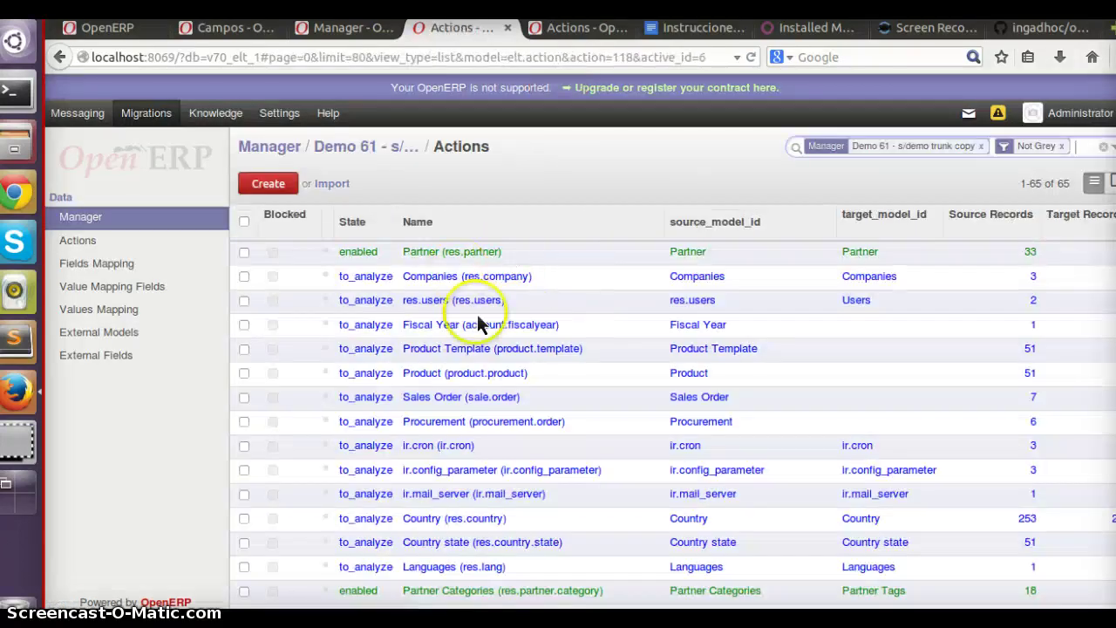
scroll(526, 307, down, 3)
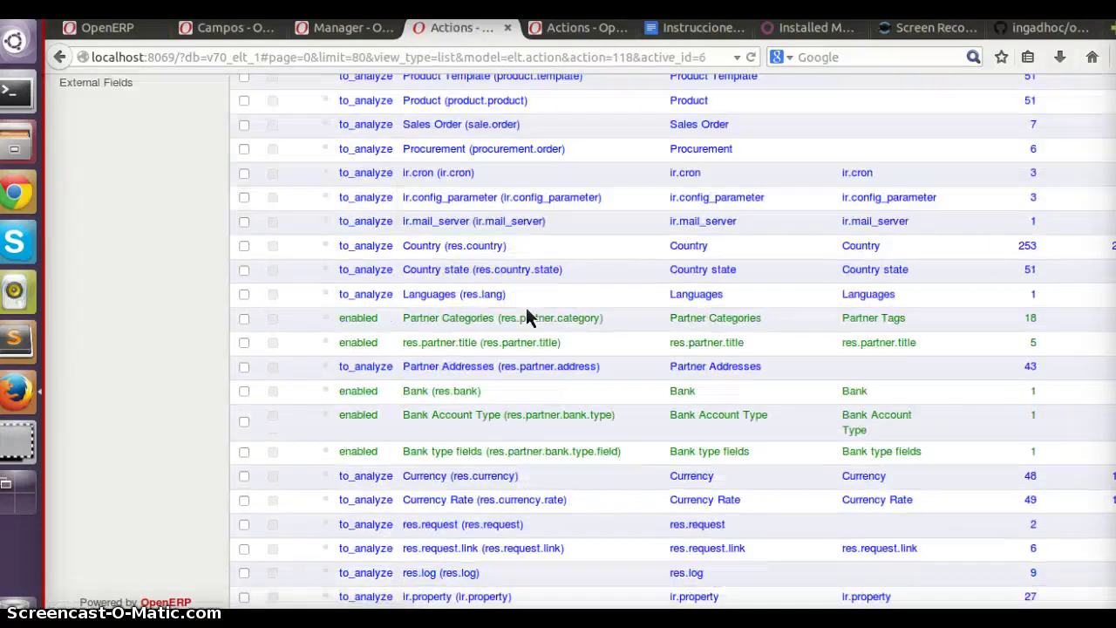
scroll(526, 307, up, 3)
click(498, 290)
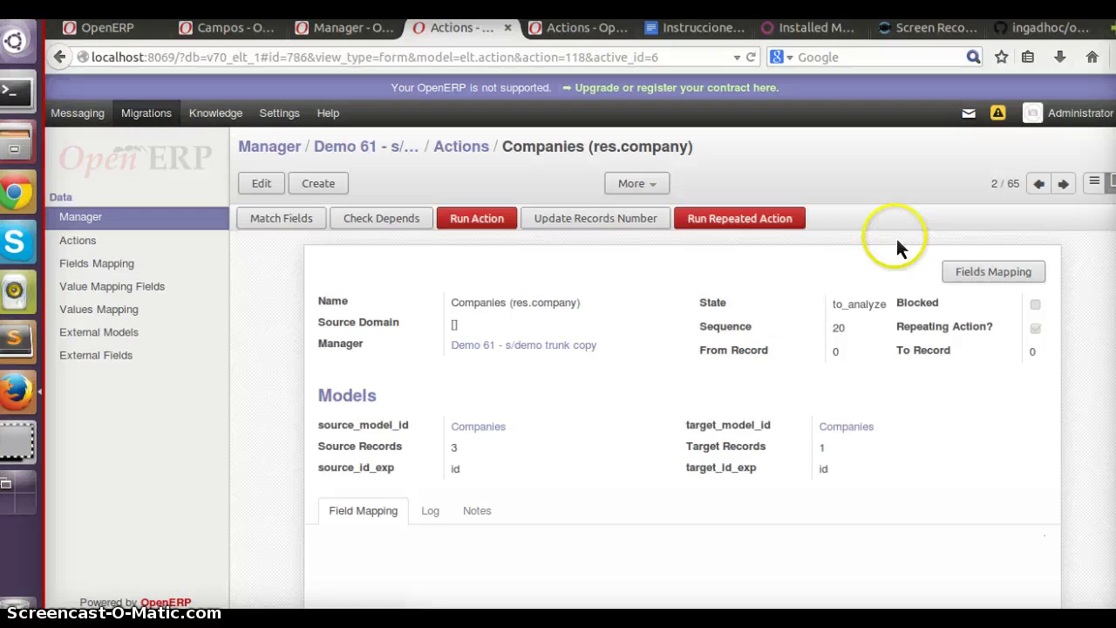
click(1092, 183)
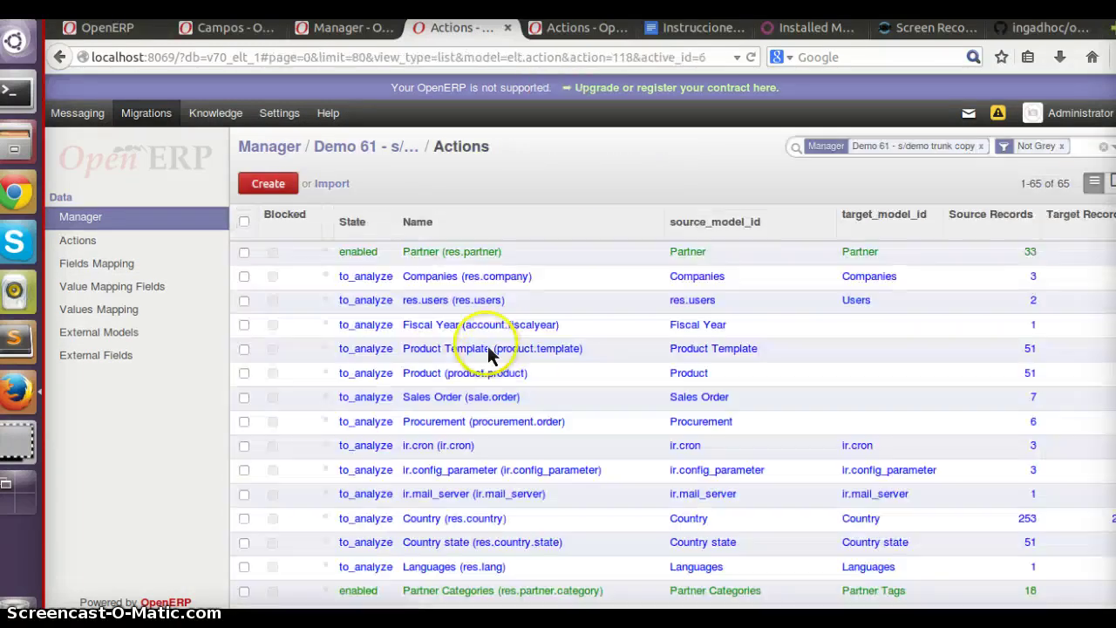
click(510, 351)
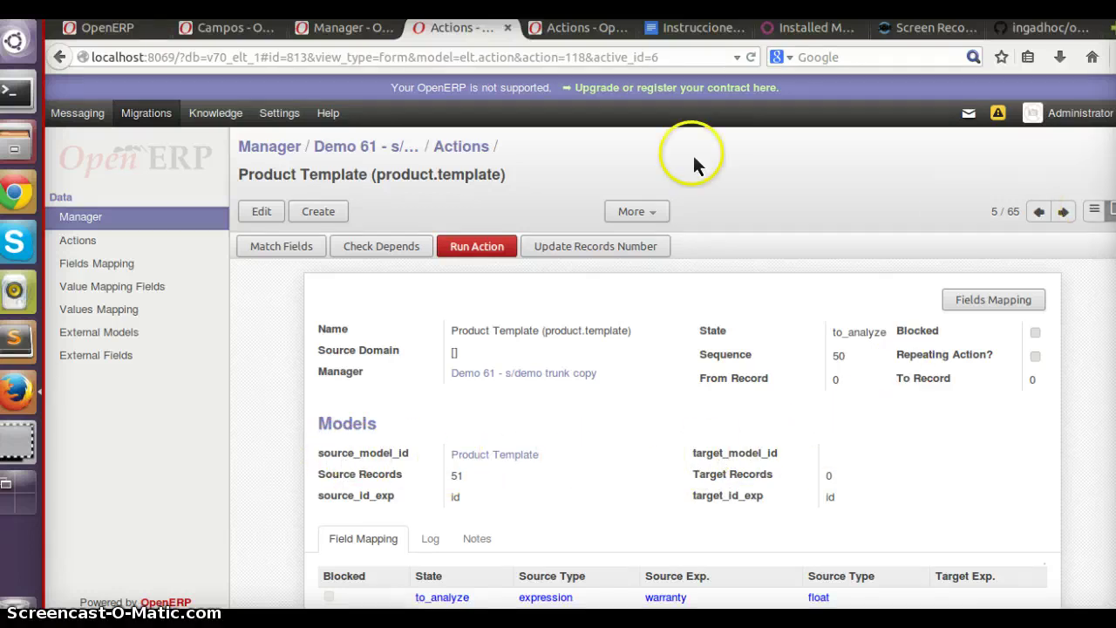
Check and reload Odoo's Installed Modules list, then return to the Product Template action
click(813, 29)
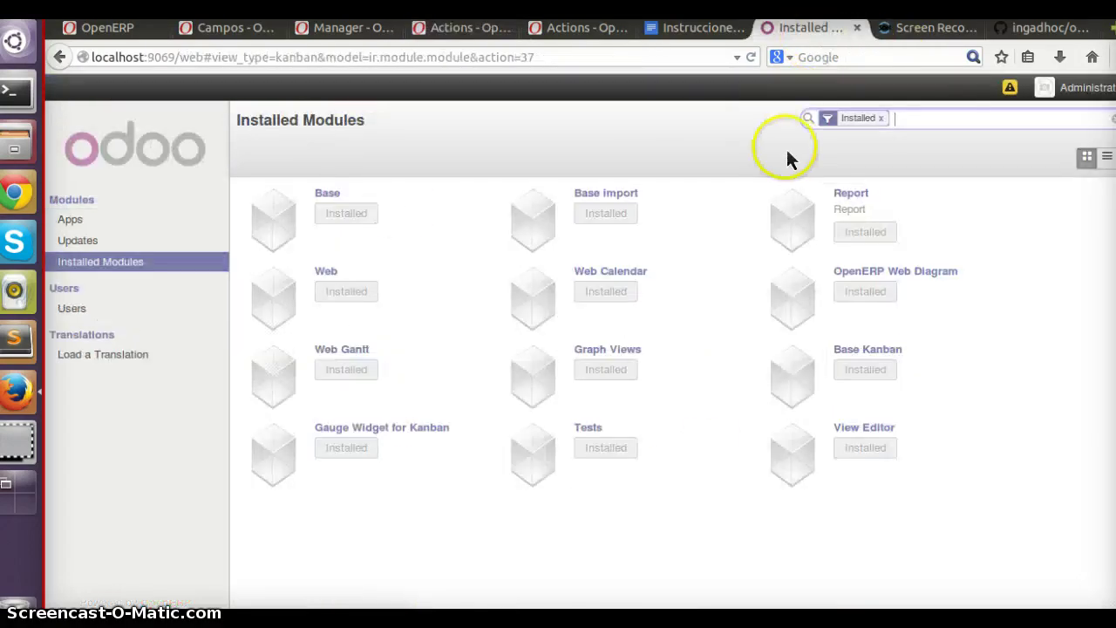
click(94, 261)
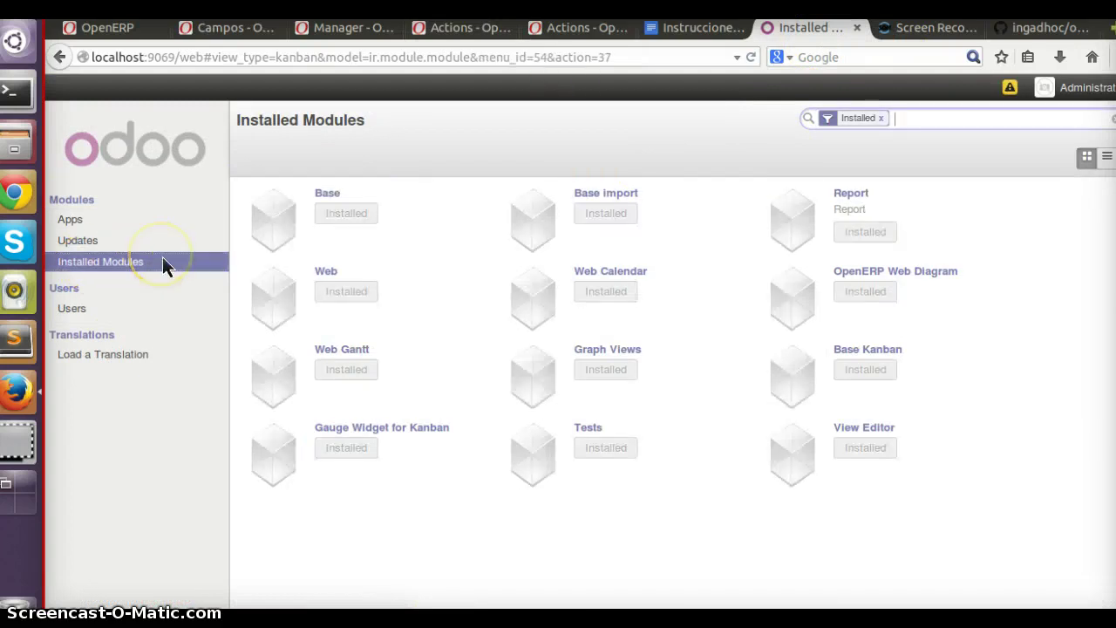
click(453, 28)
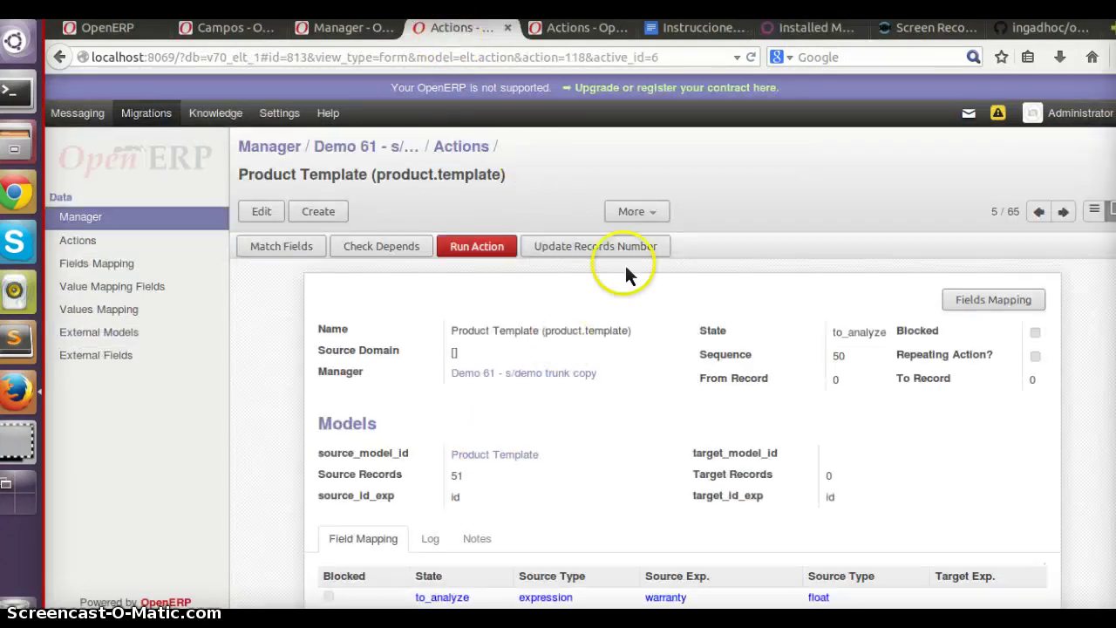
From the Demo 61 manager notes, install account_accountant, sale, purchase, stock and account_voucher
click(383, 145)
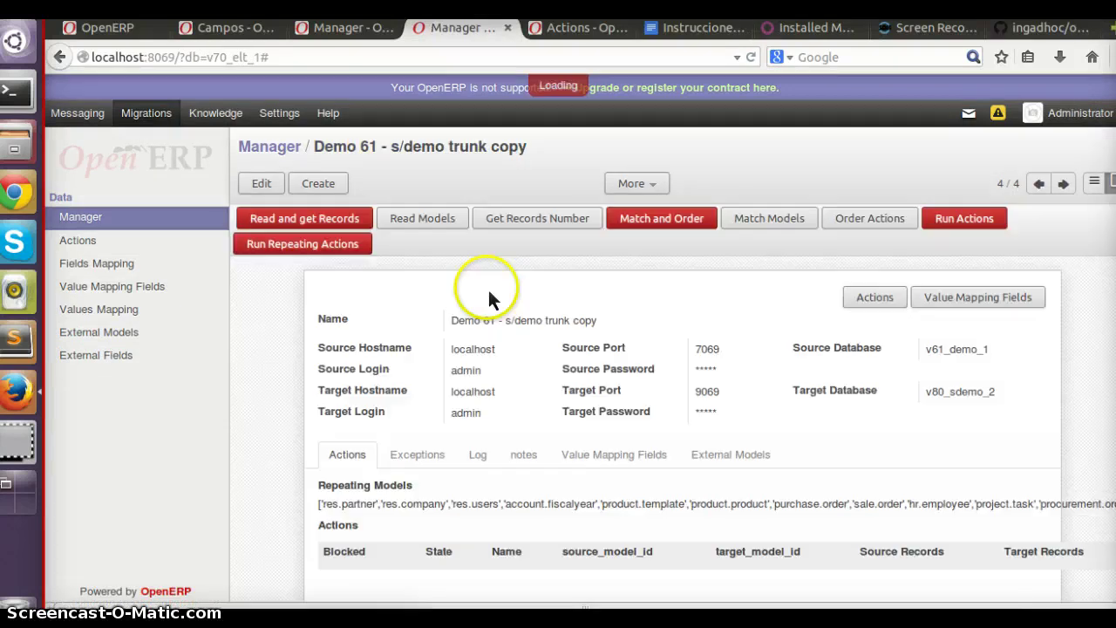
click(594, 456)
click(525, 457)
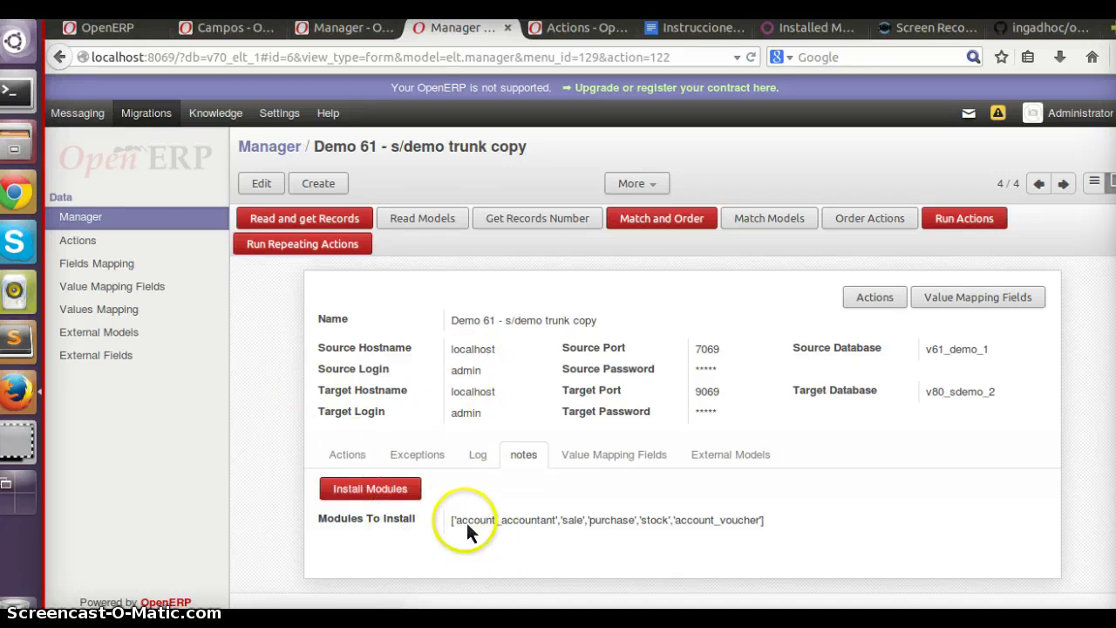
drag(466, 522, 737, 524)
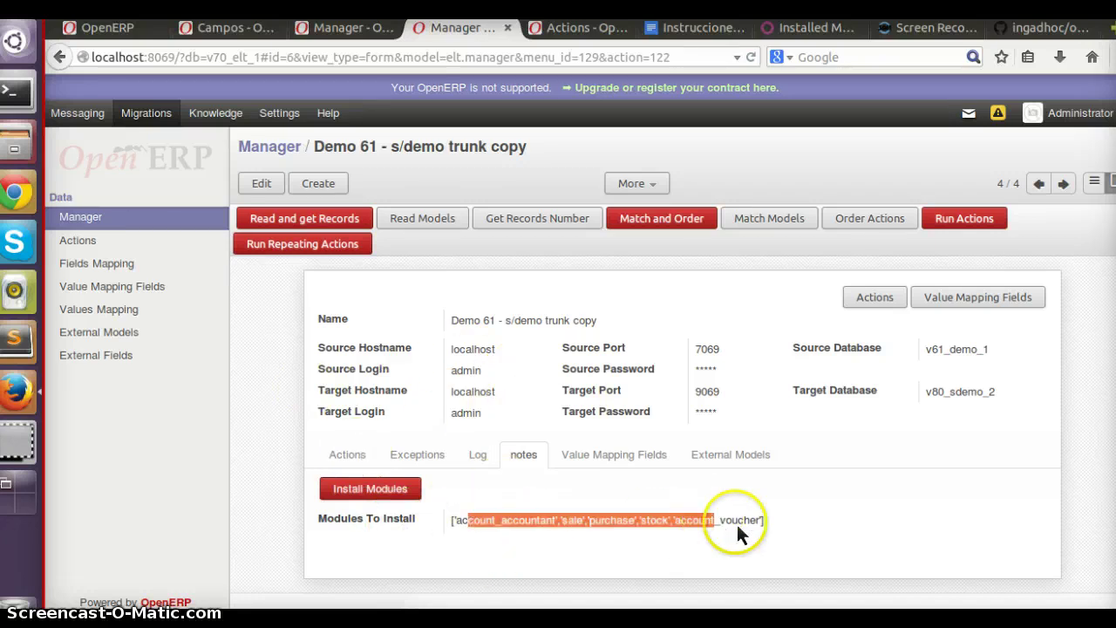
click(398, 491)
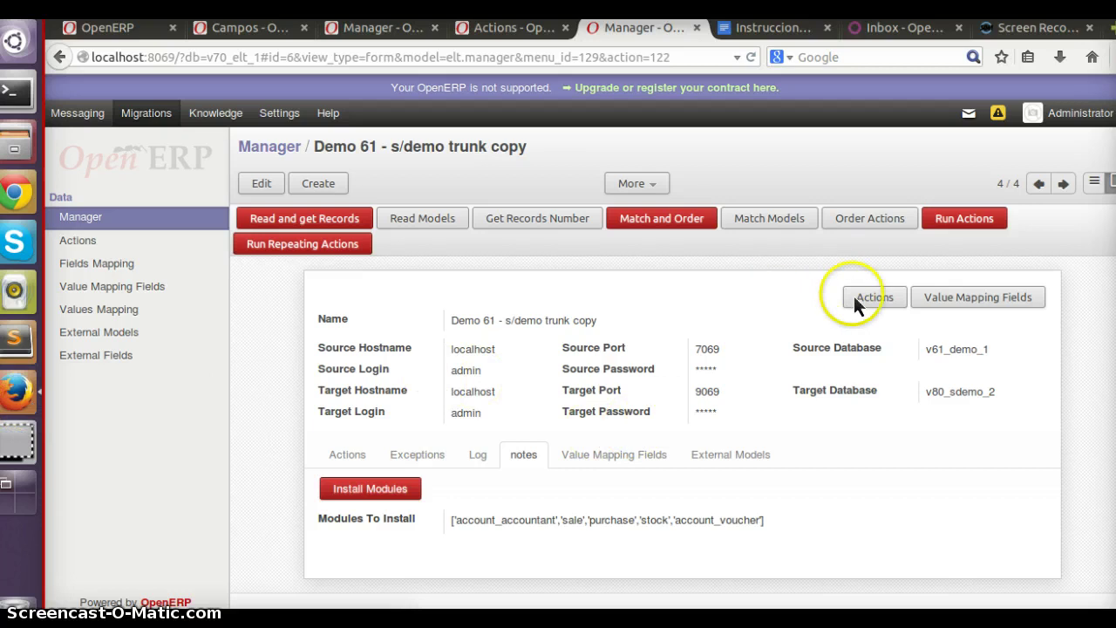
Open the migration actions list and check Odoo v8's Customers list before migrating partners
click(877, 297)
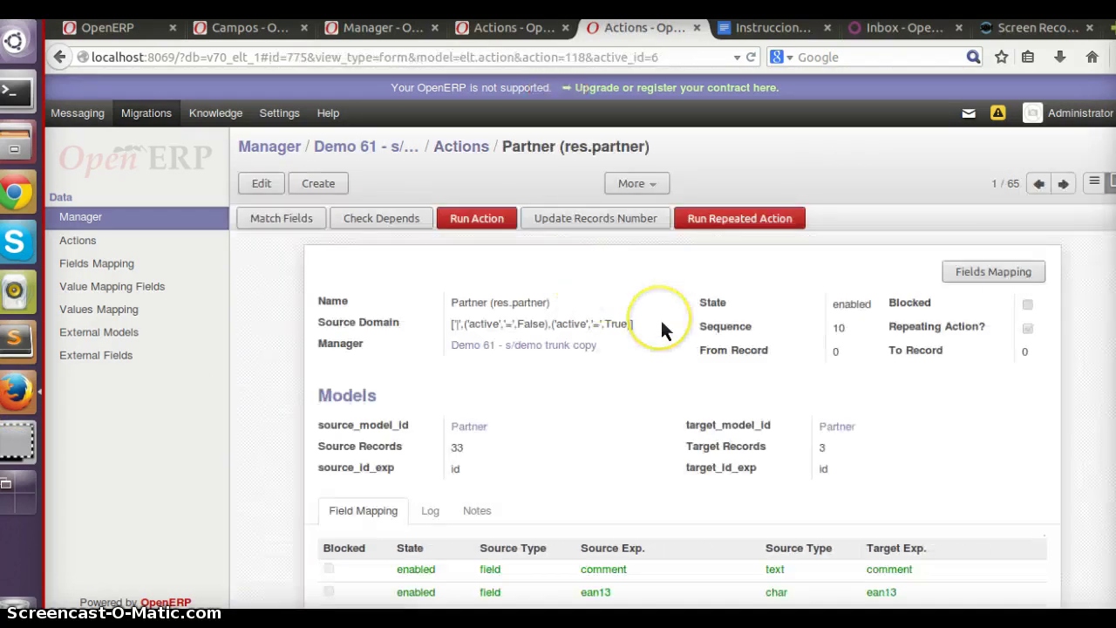
scroll(662, 330, down, 1)
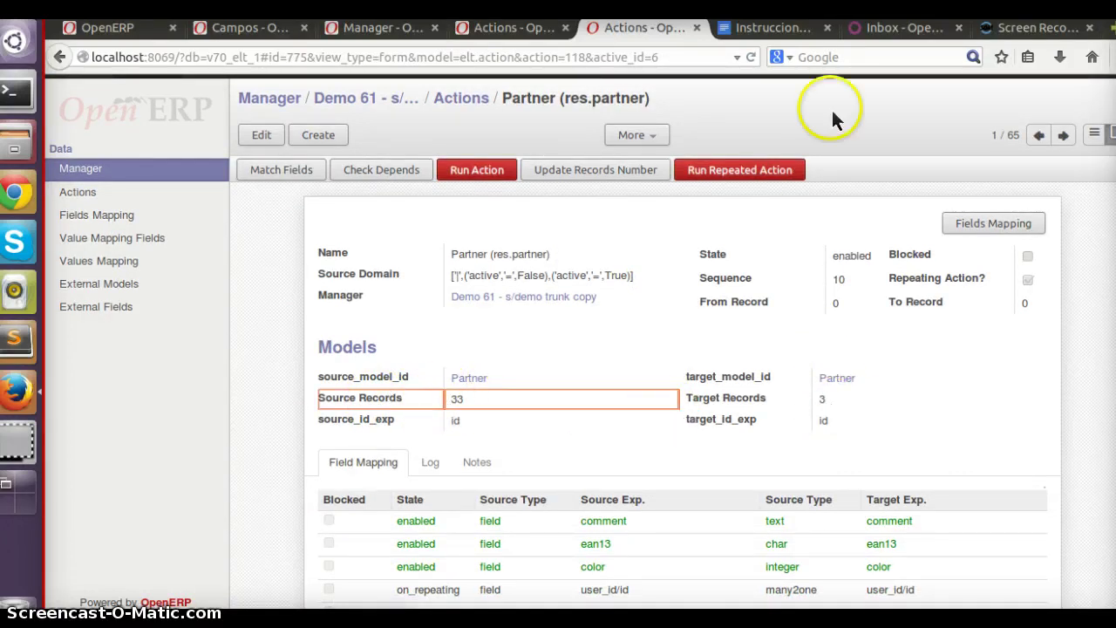
click(878, 28)
click(145, 114)
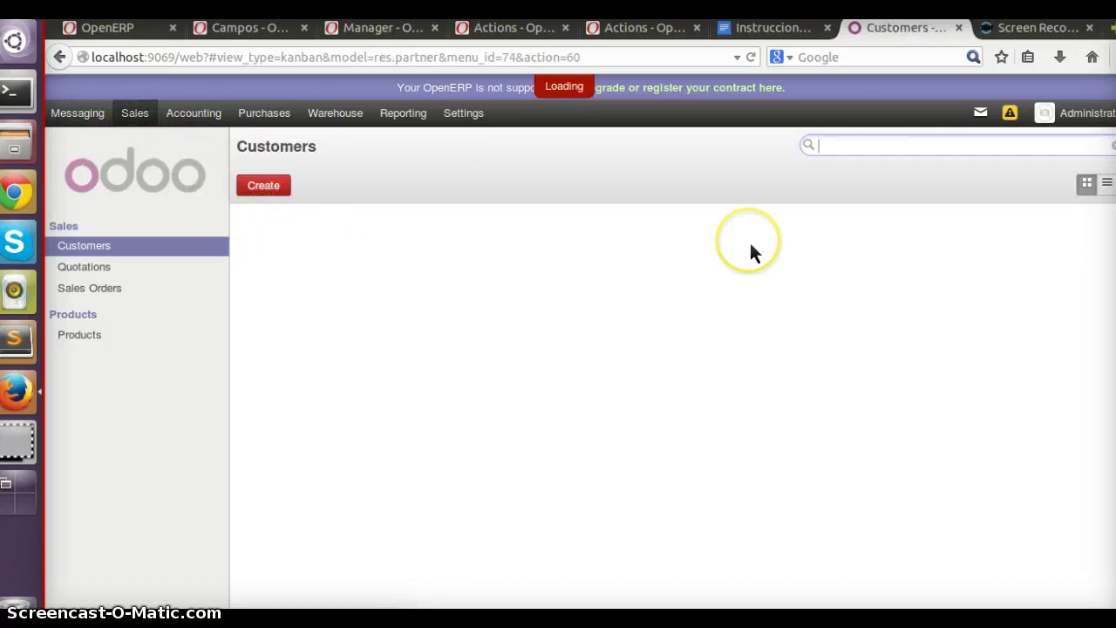
click(630, 29)
scroll(718, 408, down, 8)
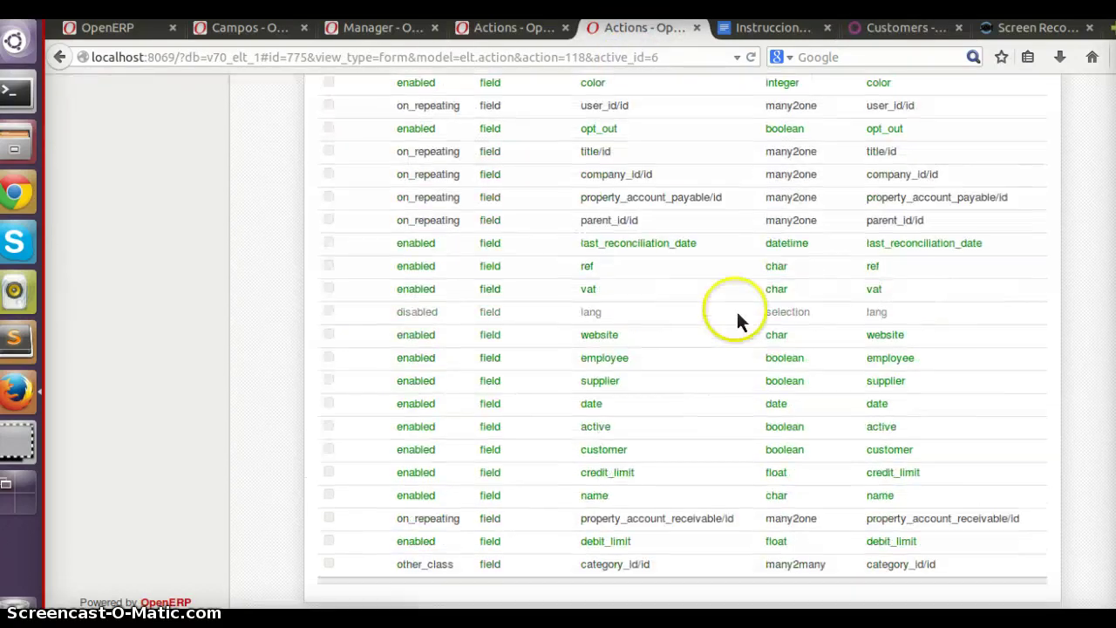
scroll(738, 315, up, 3)
scroll(737, 316, down, 3)
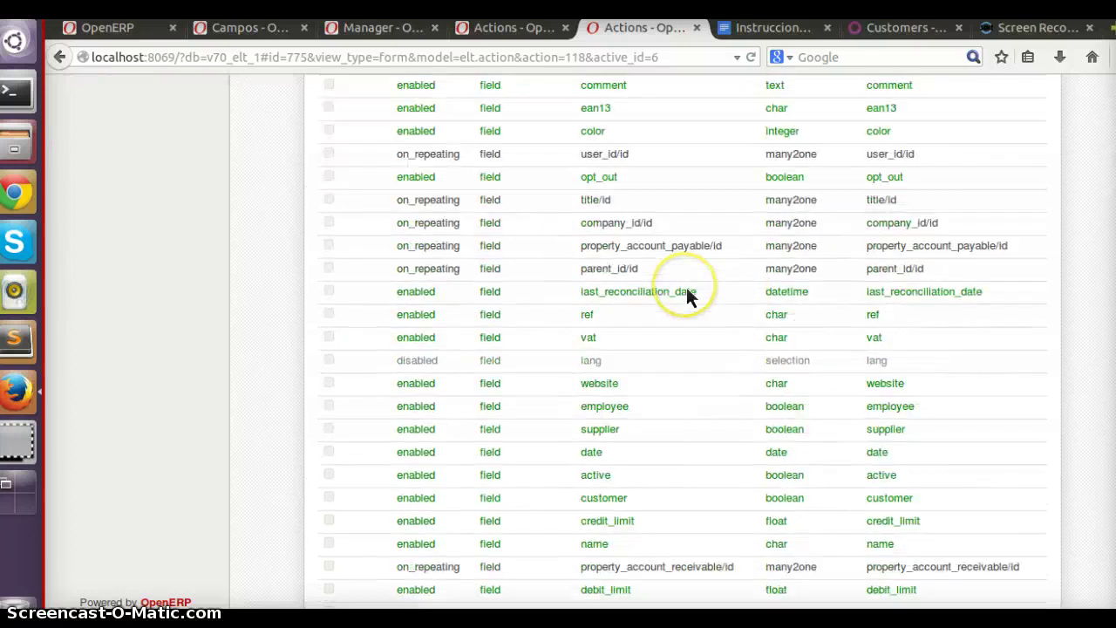
scroll(929, 242, down, 2)
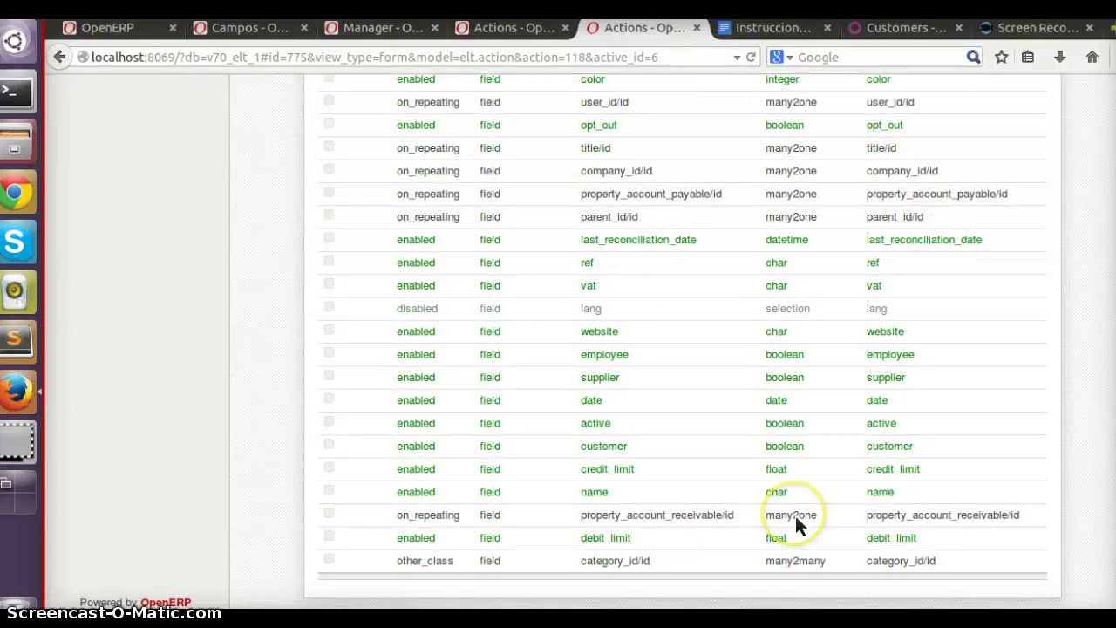
scroll(796, 515, up, 4)
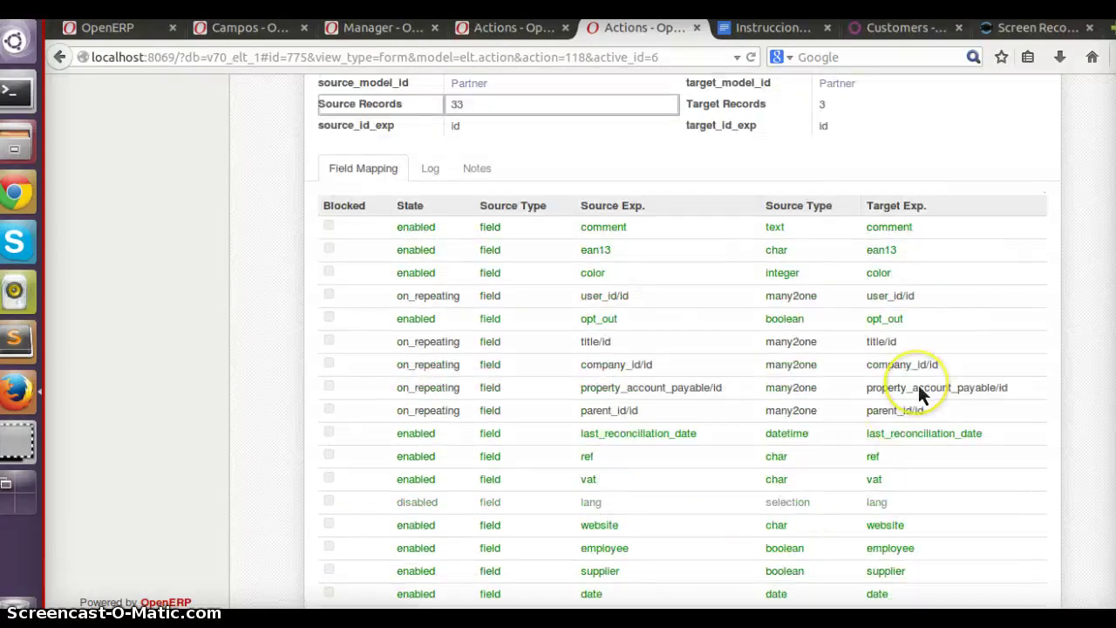
scroll(920, 394, up, 5)
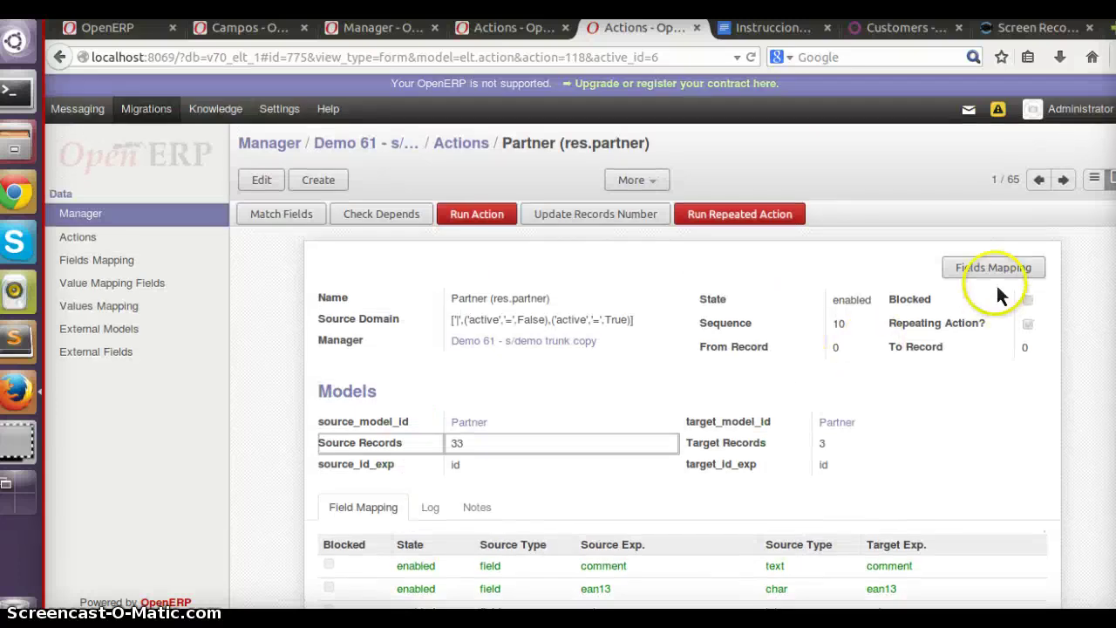
Run the Partner action and view the log of migrated partner ids
click(486, 217)
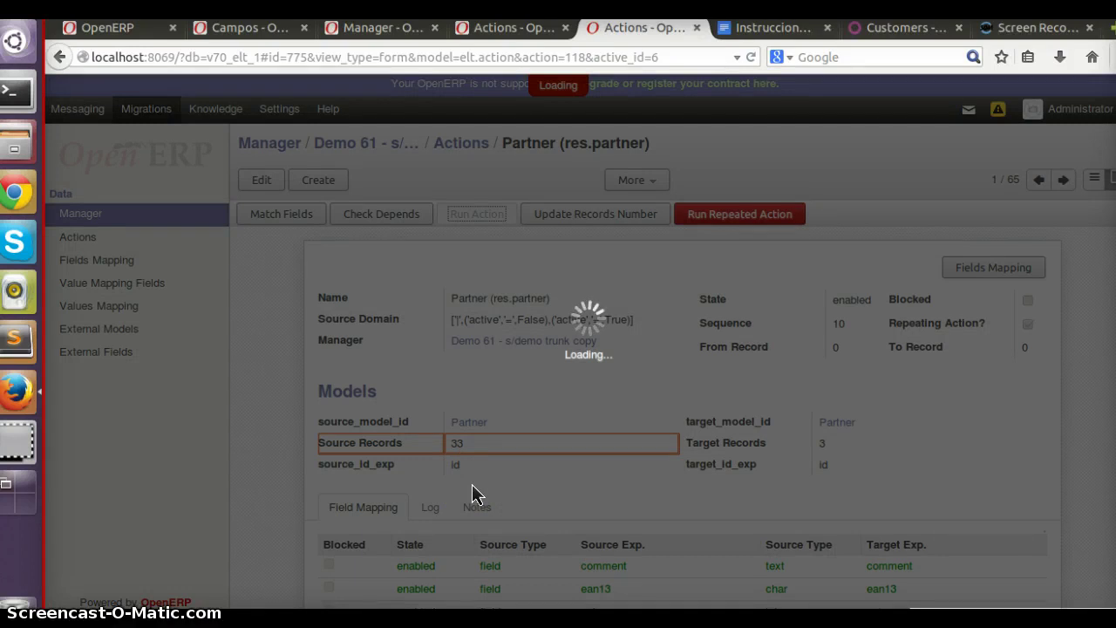
click(438, 496)
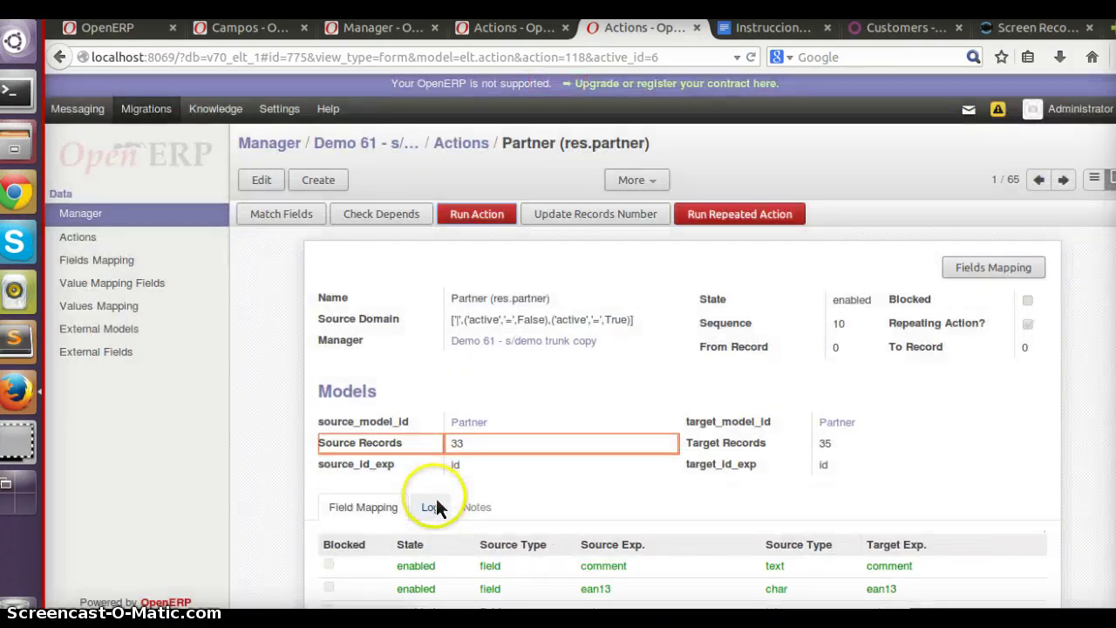
click(436, 499)
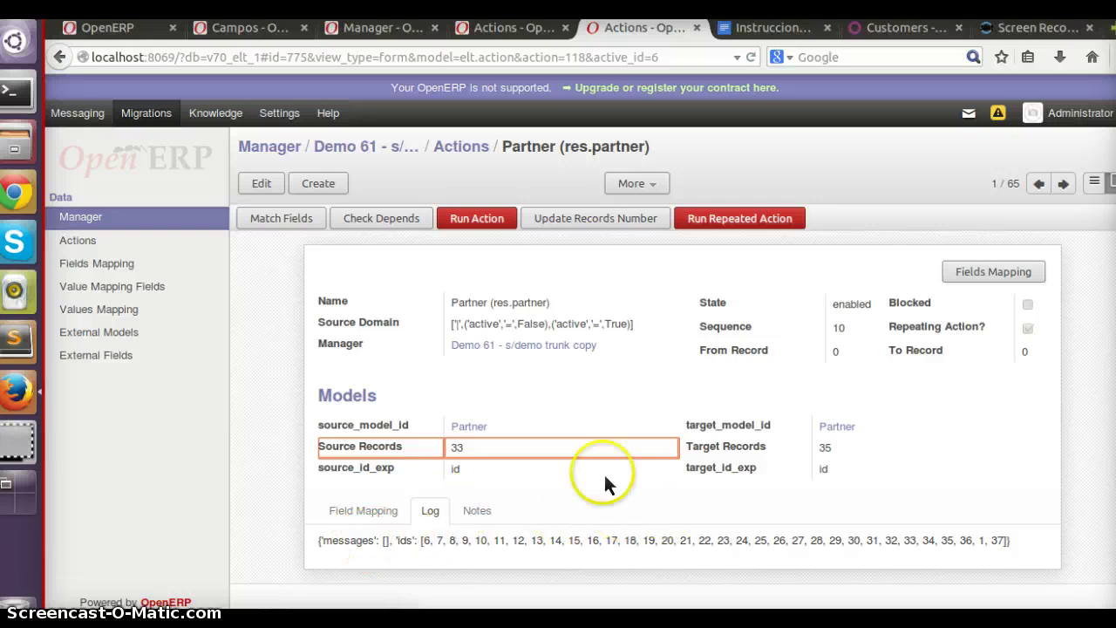
Confirm the migrated partners in Odoo's unfiltered customer list, then mark the Partner action Blocked and save
key(ctrl+Tab)
key(ctrl+Tab)
click(184, 248)
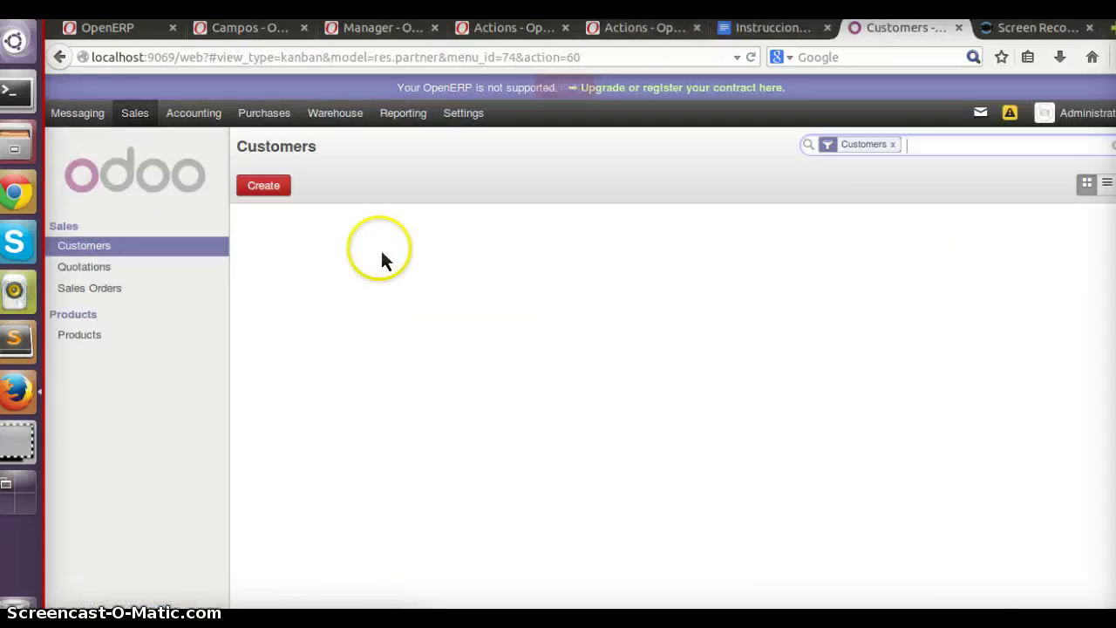
key(BackSpace)
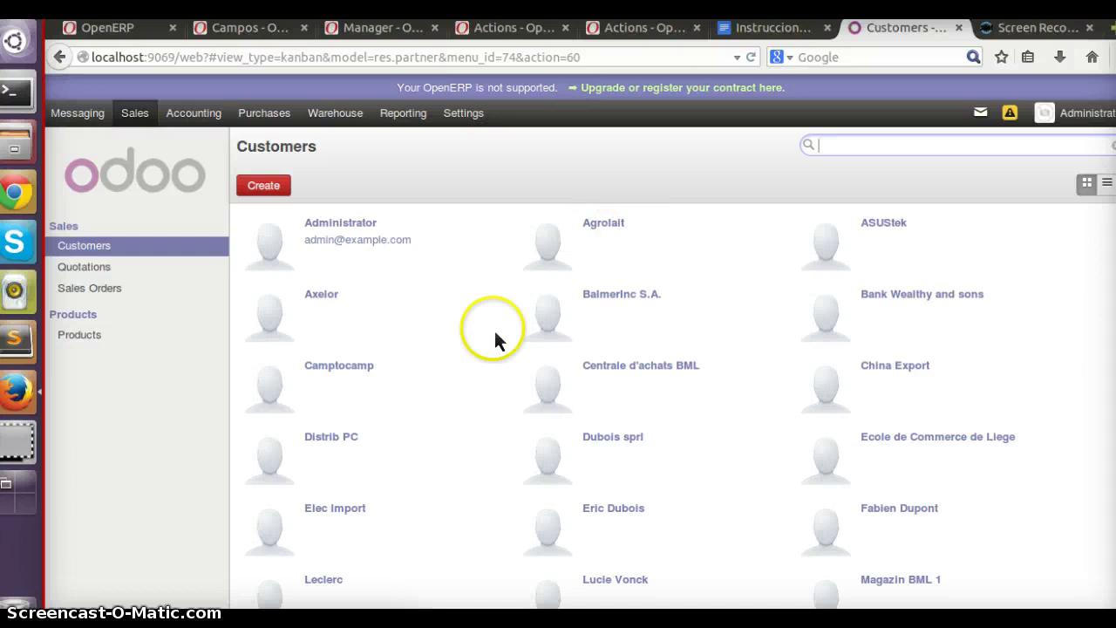
key(ctrl+shift+Tab)
key(ctrl+Tab)
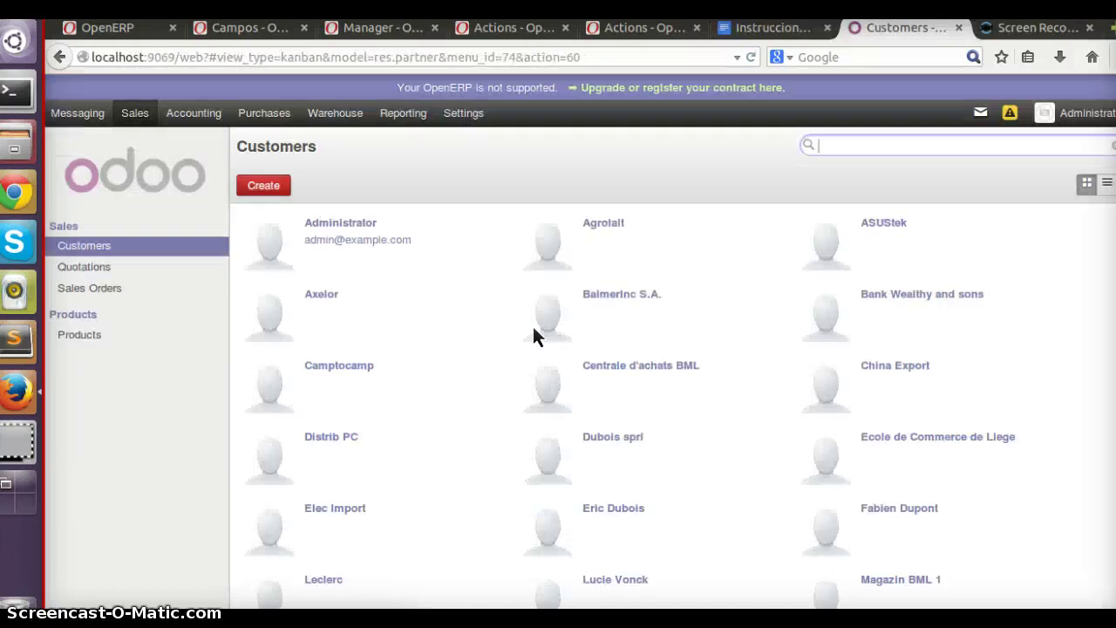
key(ctrl+shift+Tab)
key(ctrl+shift+Tab)
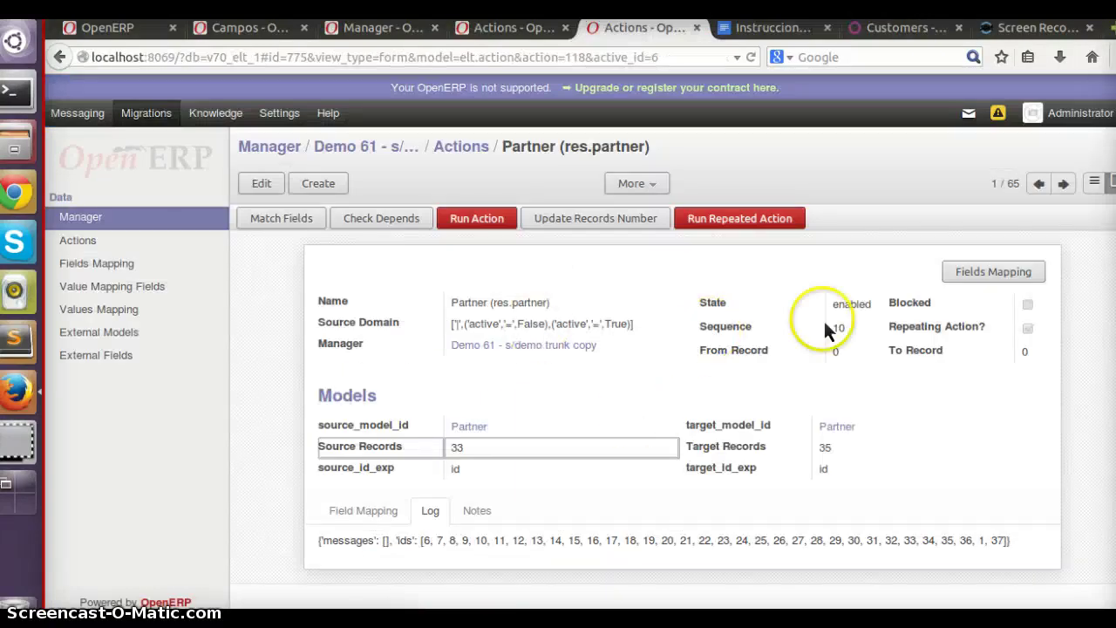
key(alt+e)
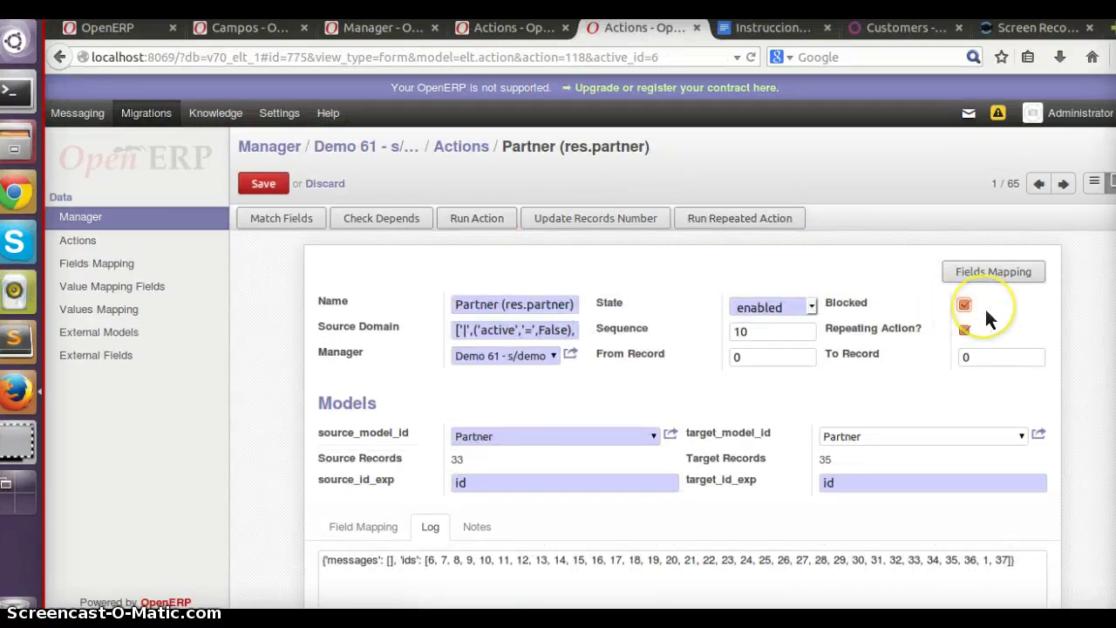
key(alt+s)
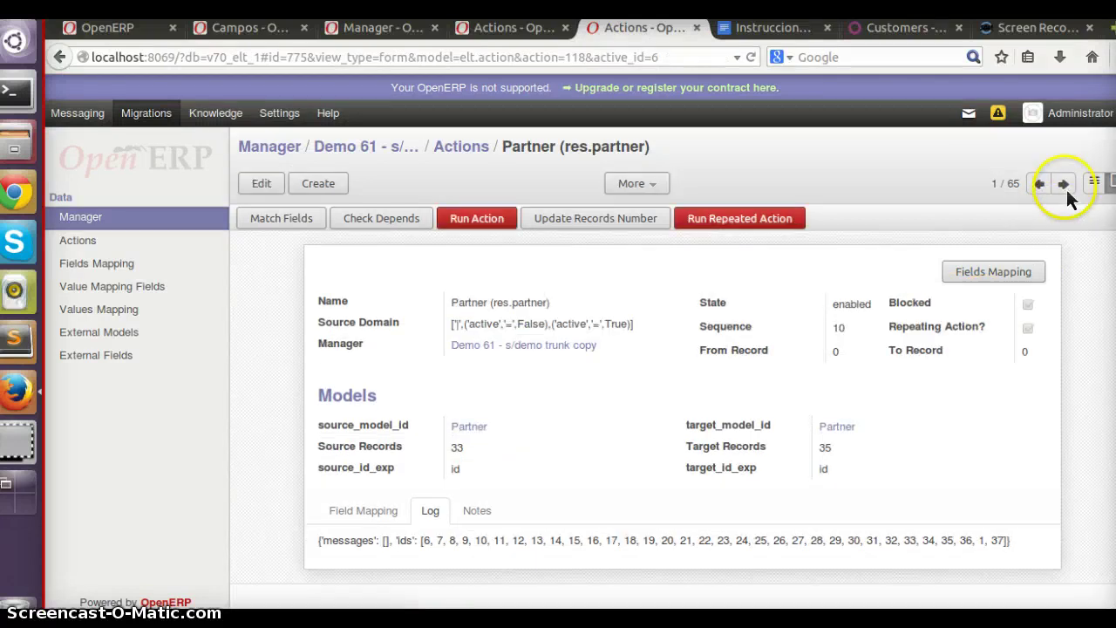
Move to the Companies action, start editing it and review its field mappings
click(1064, 185)
key(alt+e)
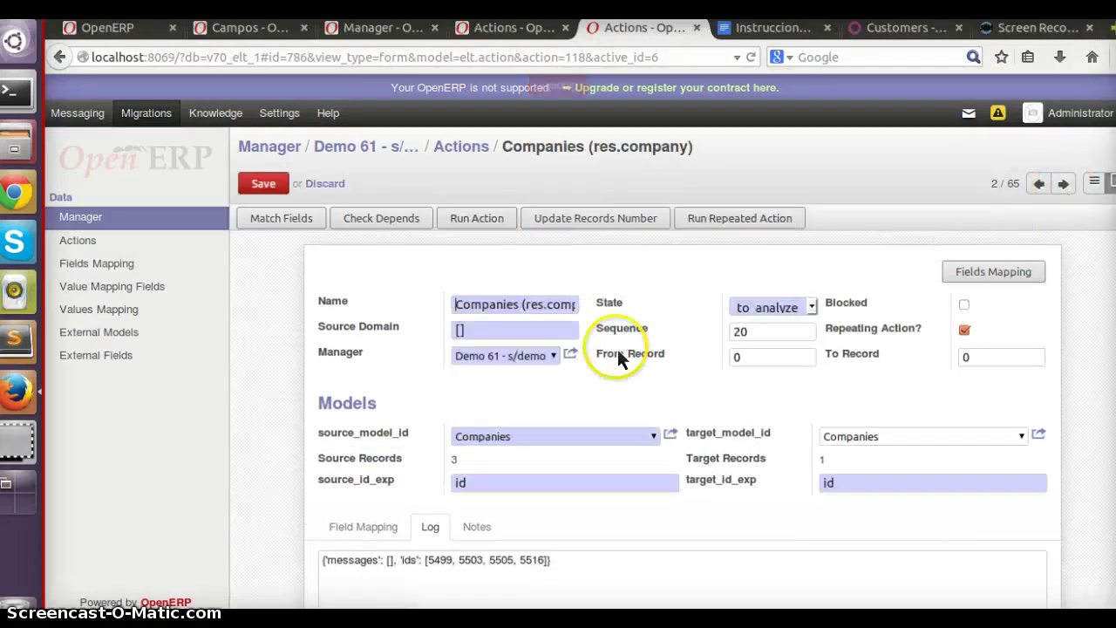
click(361, 526)
scroll(498, 469, down, 10)
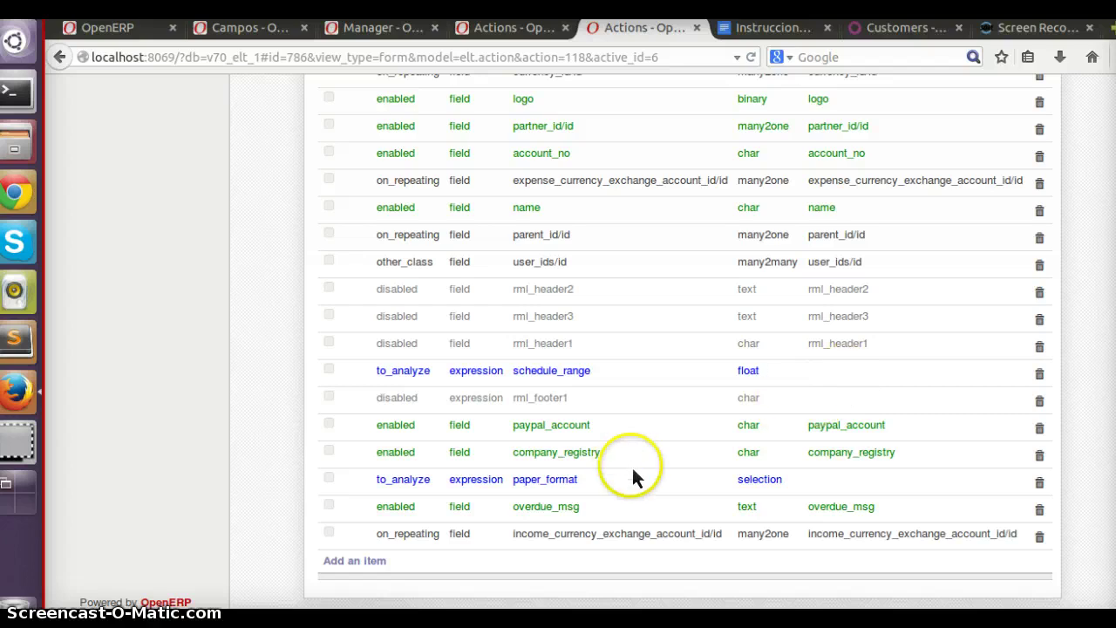
scroll(693, 486, up, 10)
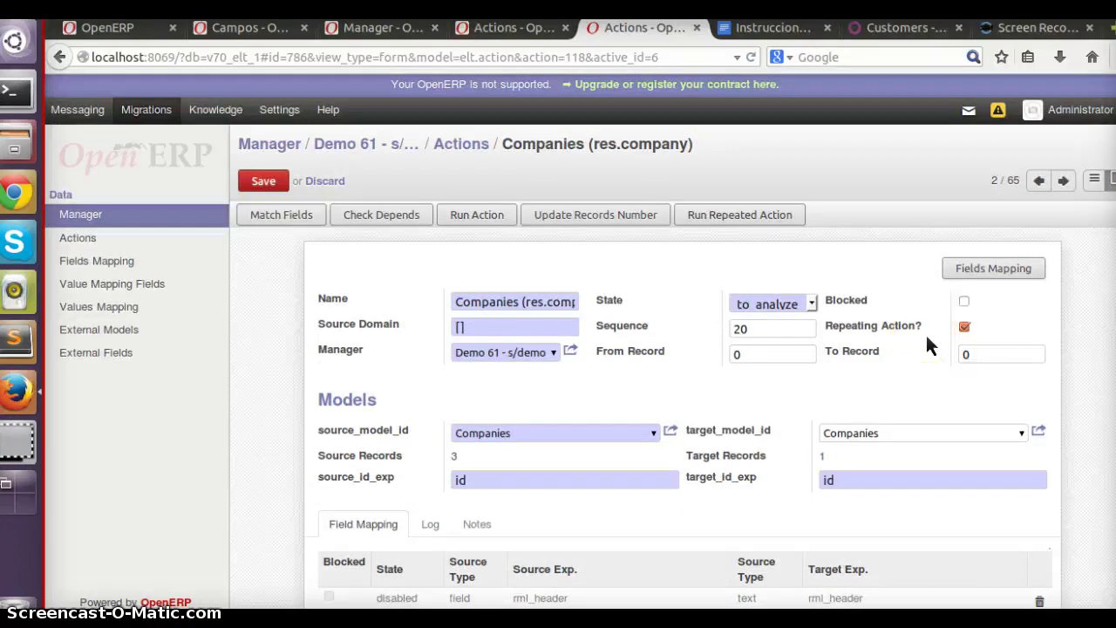
Set Companies to enabled and Blocked, save, and run it to migrate 3 companies (ids 3, 4, 1)
click(795, 303)
click(778, 347)
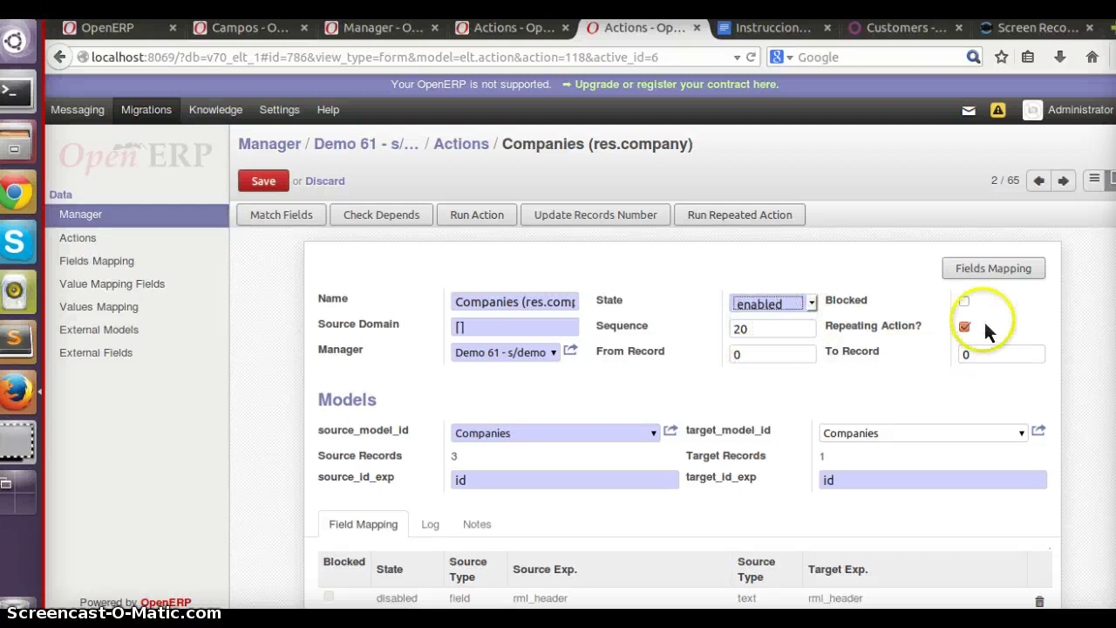
click(965, 300)
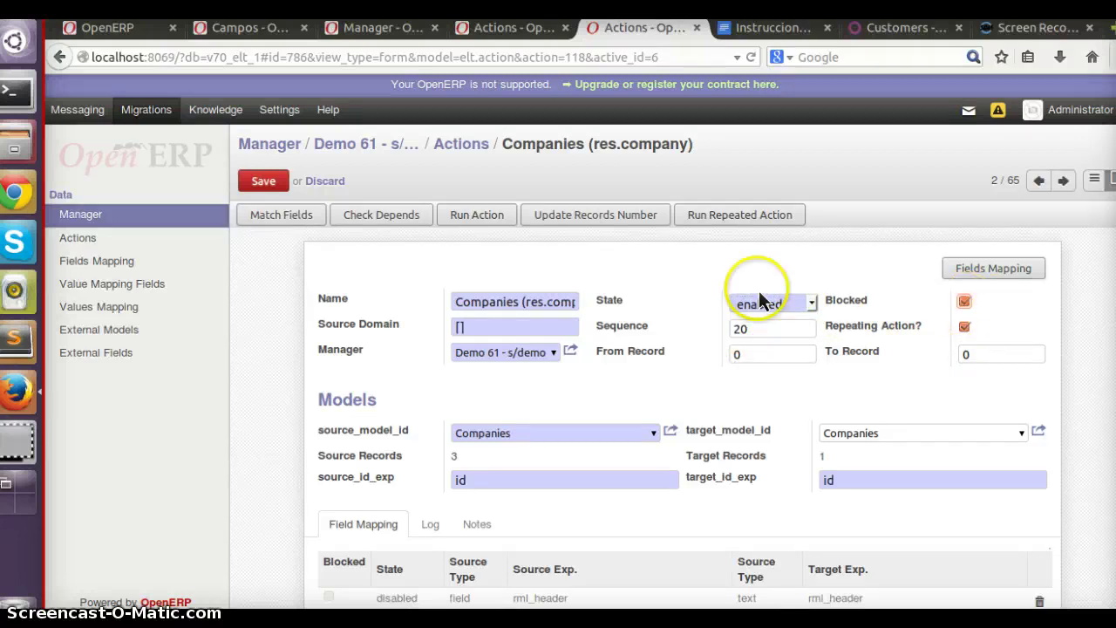
key(alt+s)
click(477, 216)
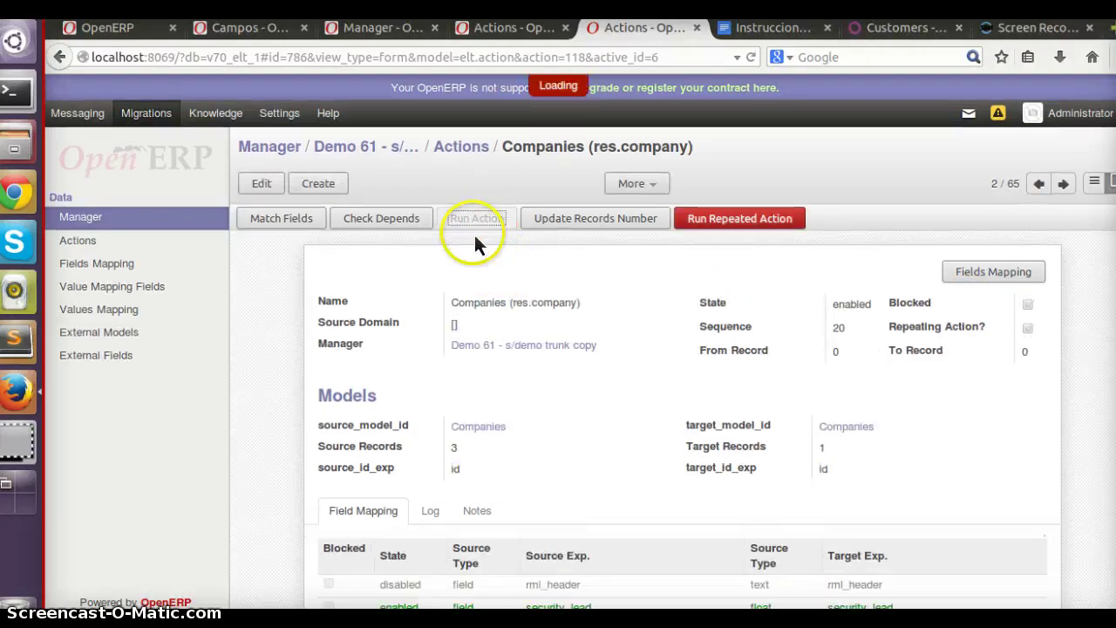
click(432, 510)
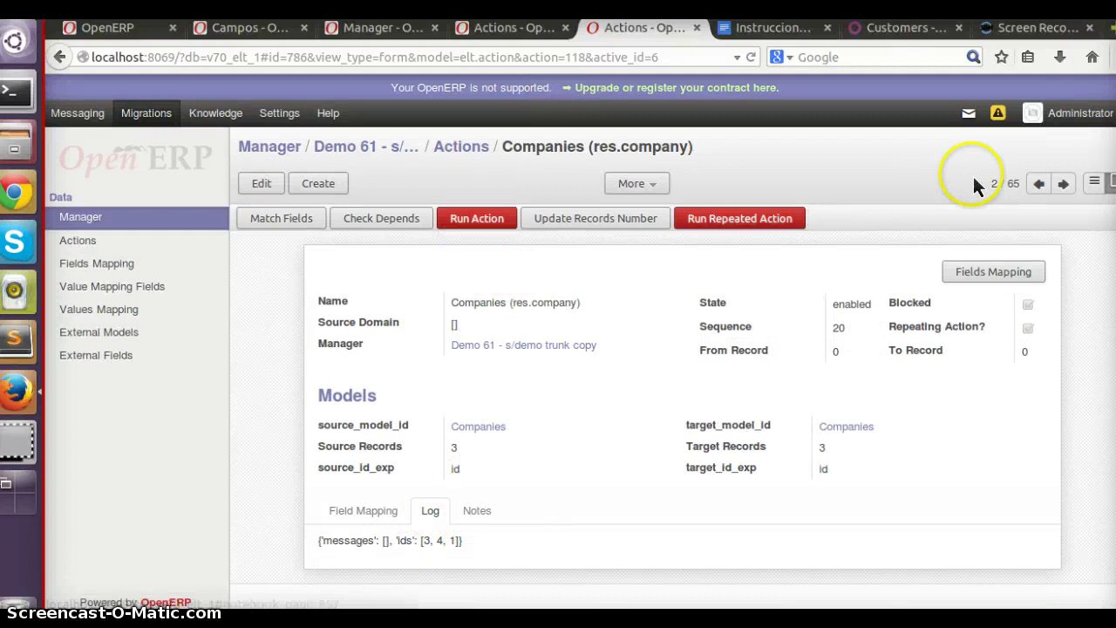
Move to the res.users action, run it, and view its error log
click(1063, 183)
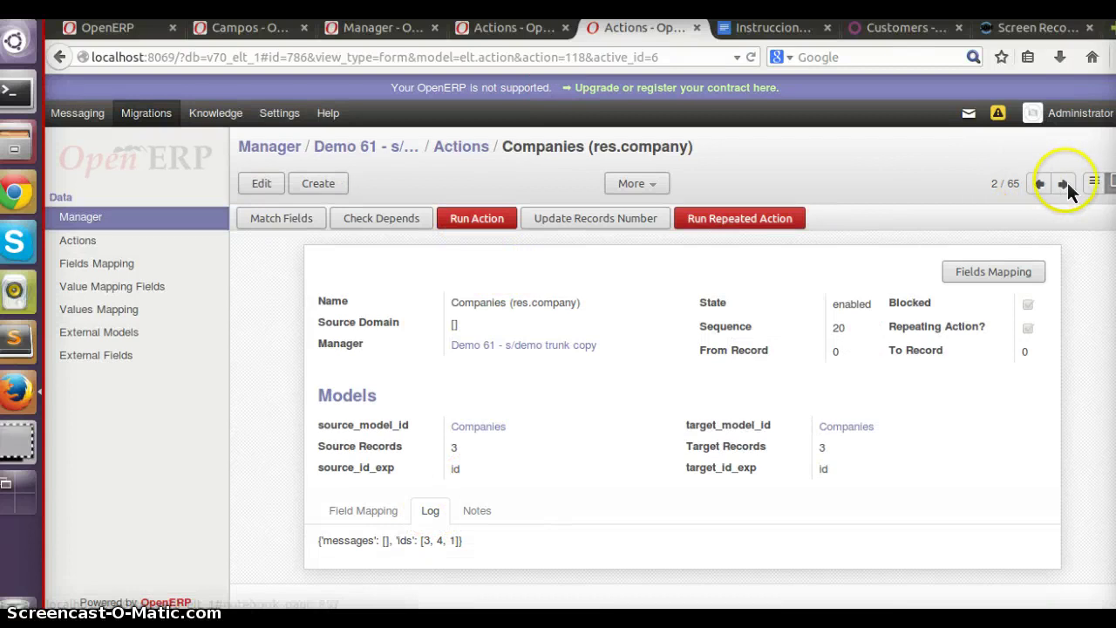
click(398, 511)
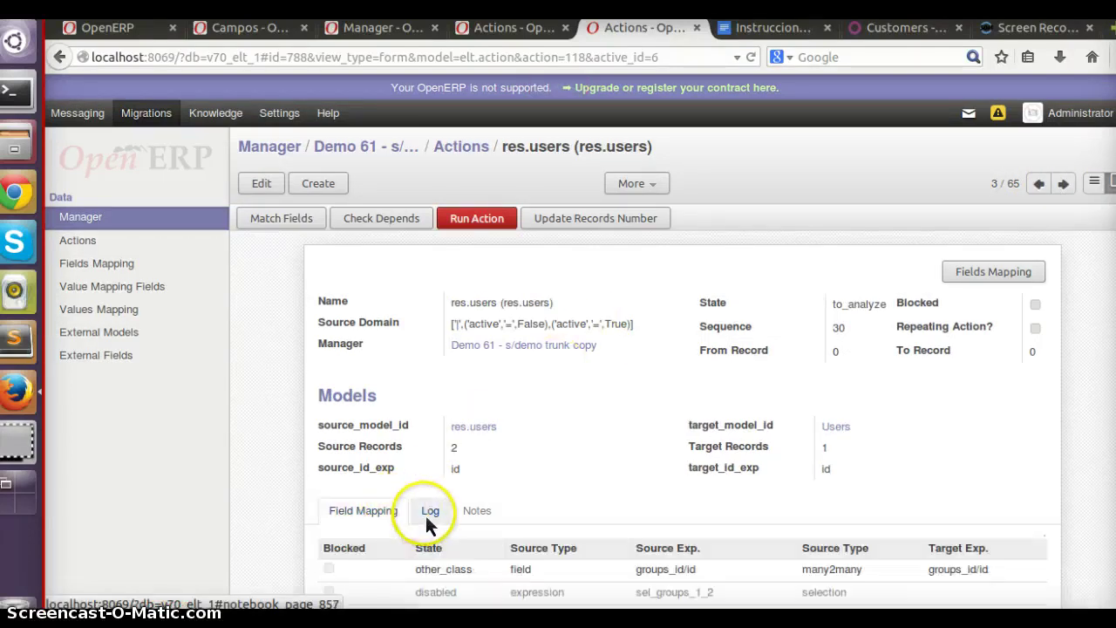
click(476, 220)
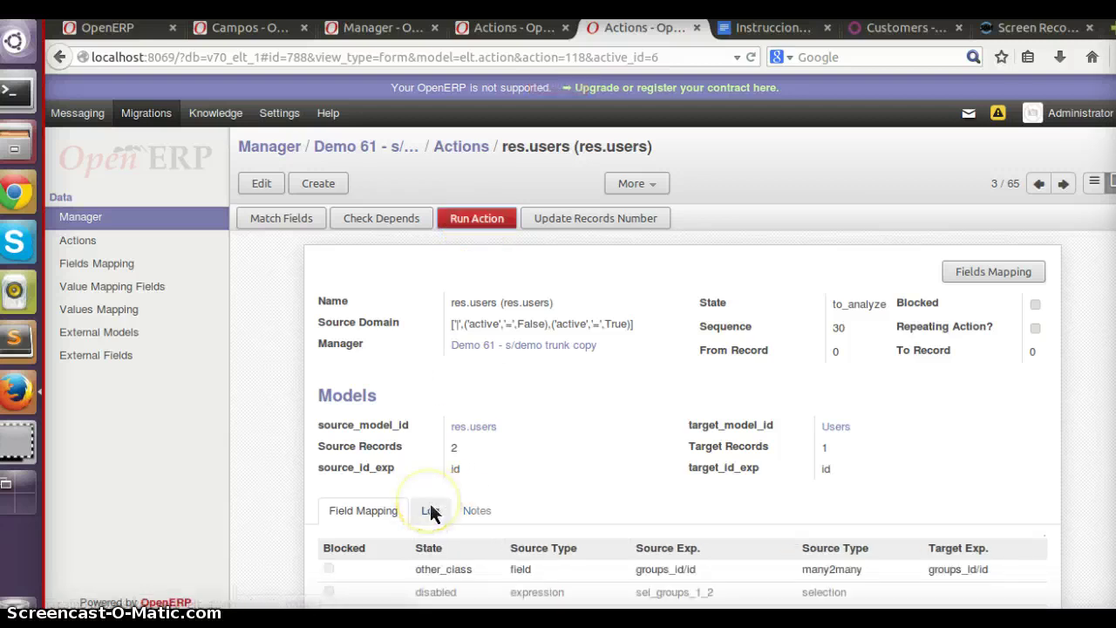
click(430, 508)
scroll(431, 511, down, 2)
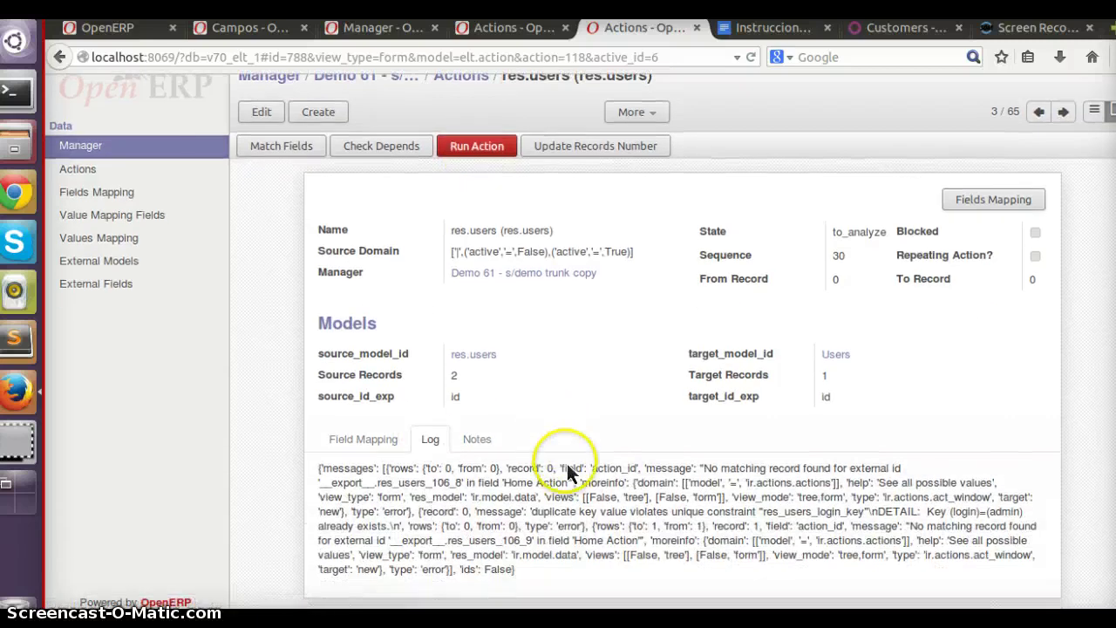
Compare the res.users field mapping table against the error log
click(375, 449)
scroll(461, 432, down, 6)
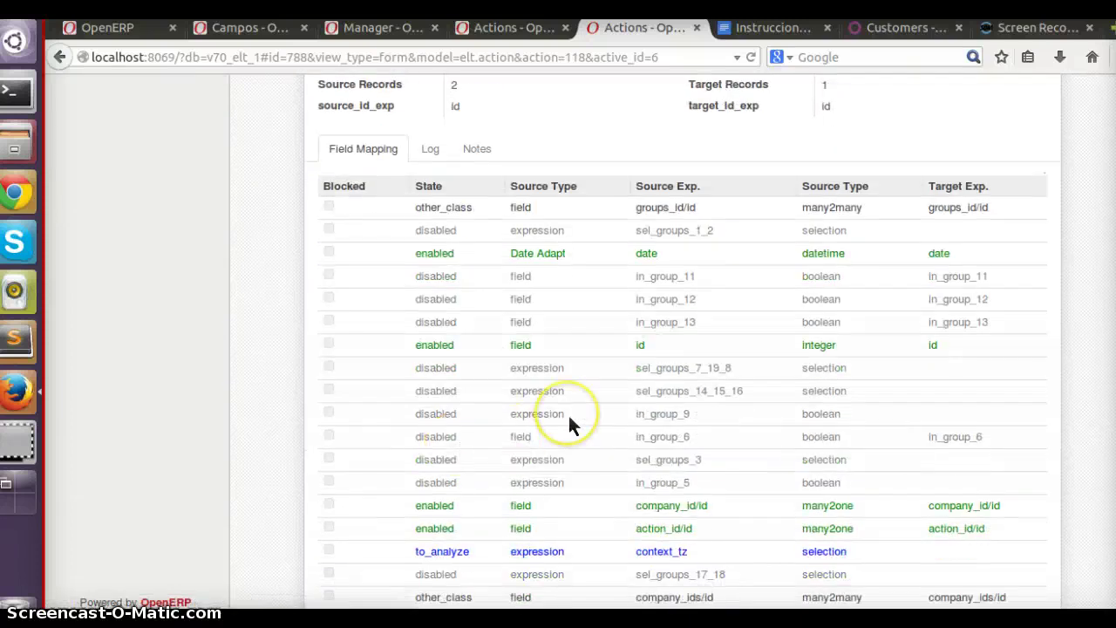
scroll(567, 413, up, 4)
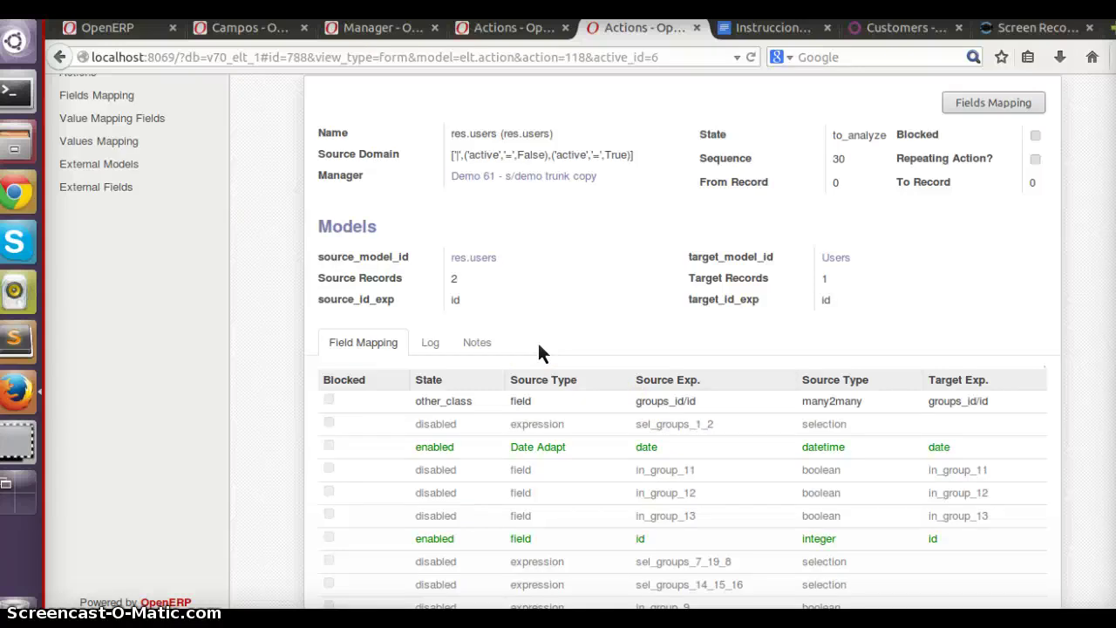
click(194, 369)
click(563, 325)
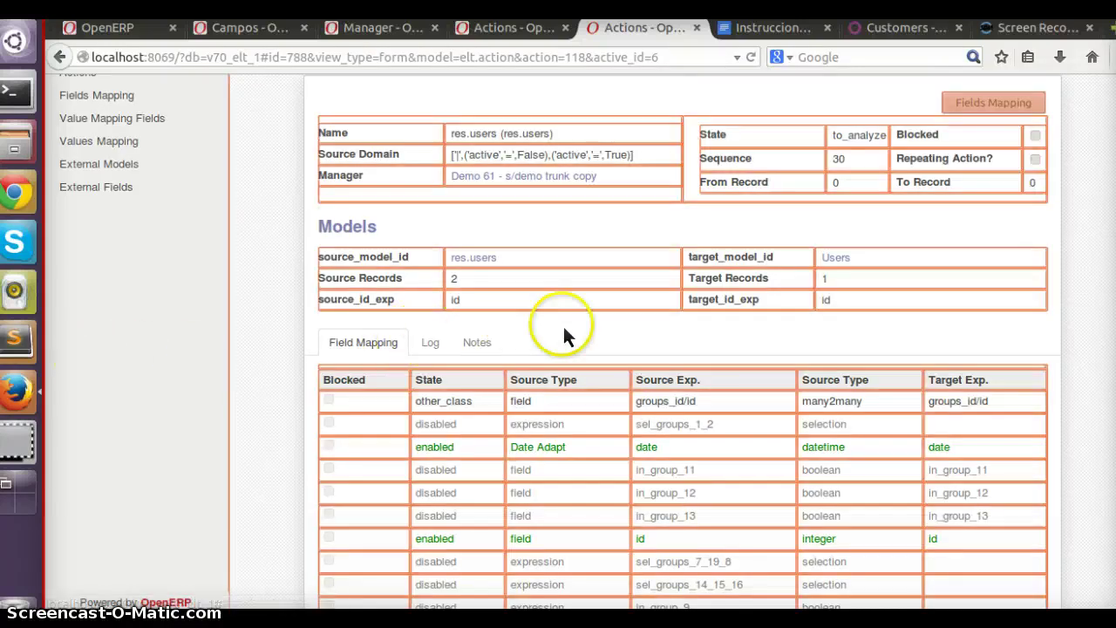
scroll(642, 318, up, 4)
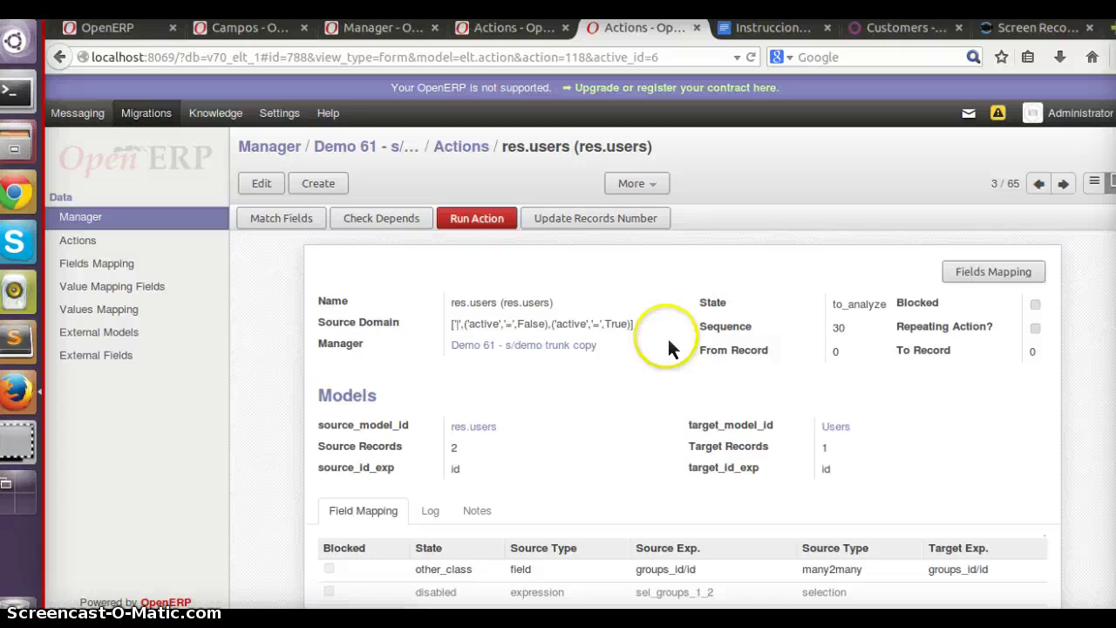
scroll(669, 342, down, 2)
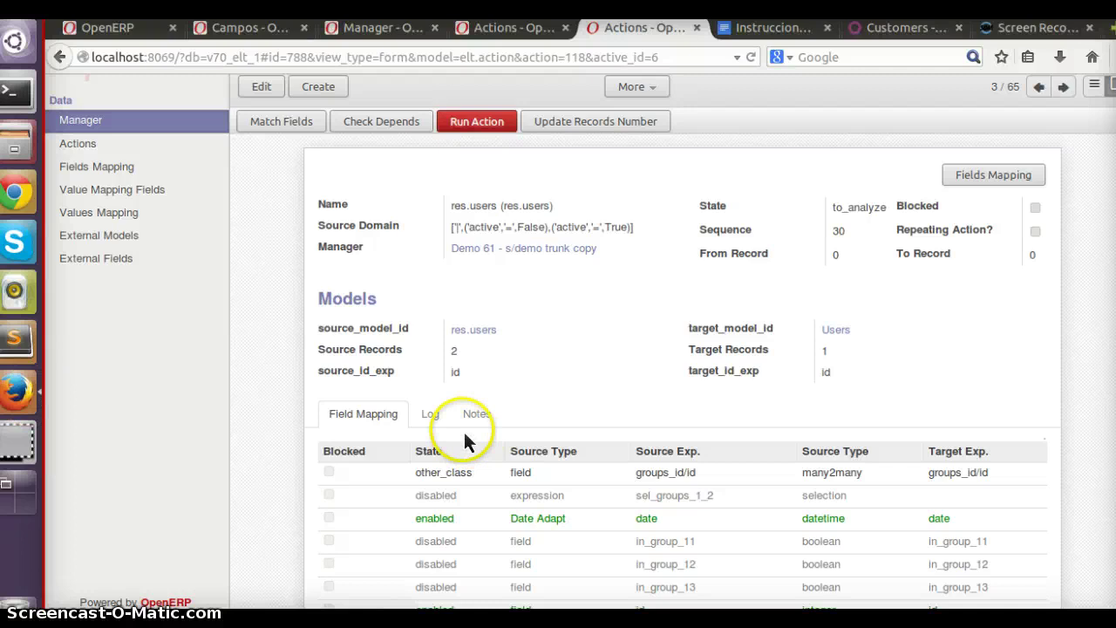
click(431, 414)
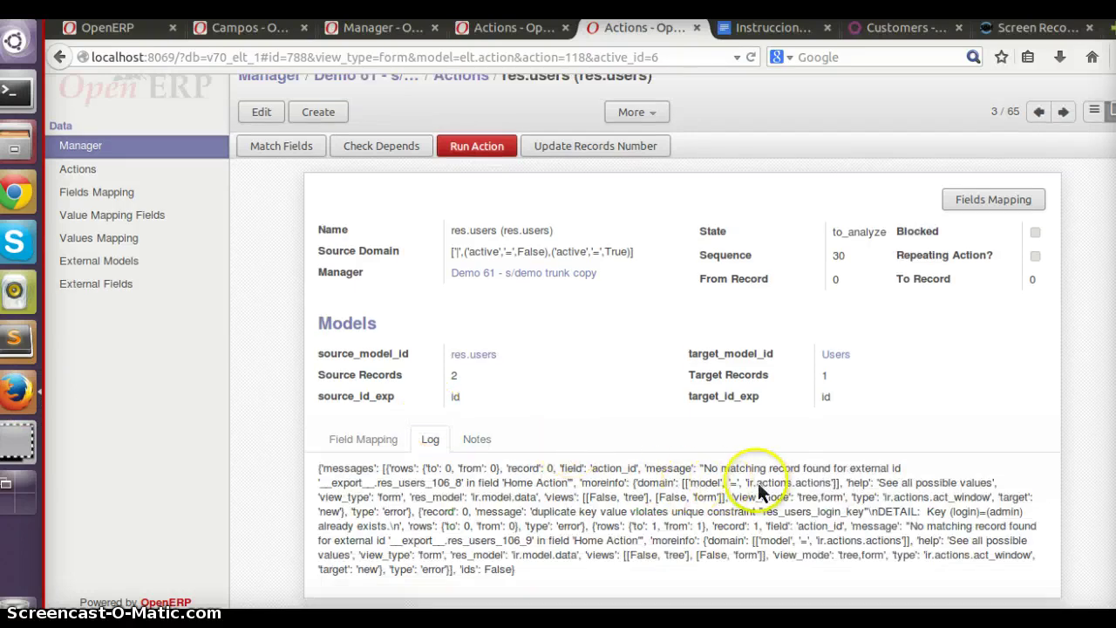
click(388, 442)
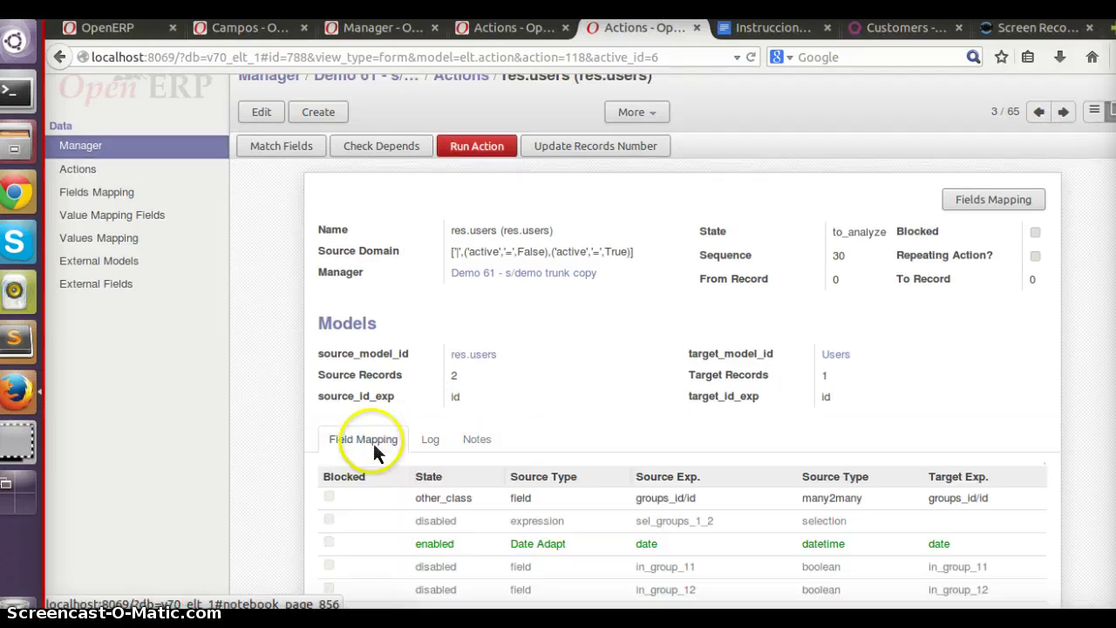
click(414, 440)
click(392, 440)
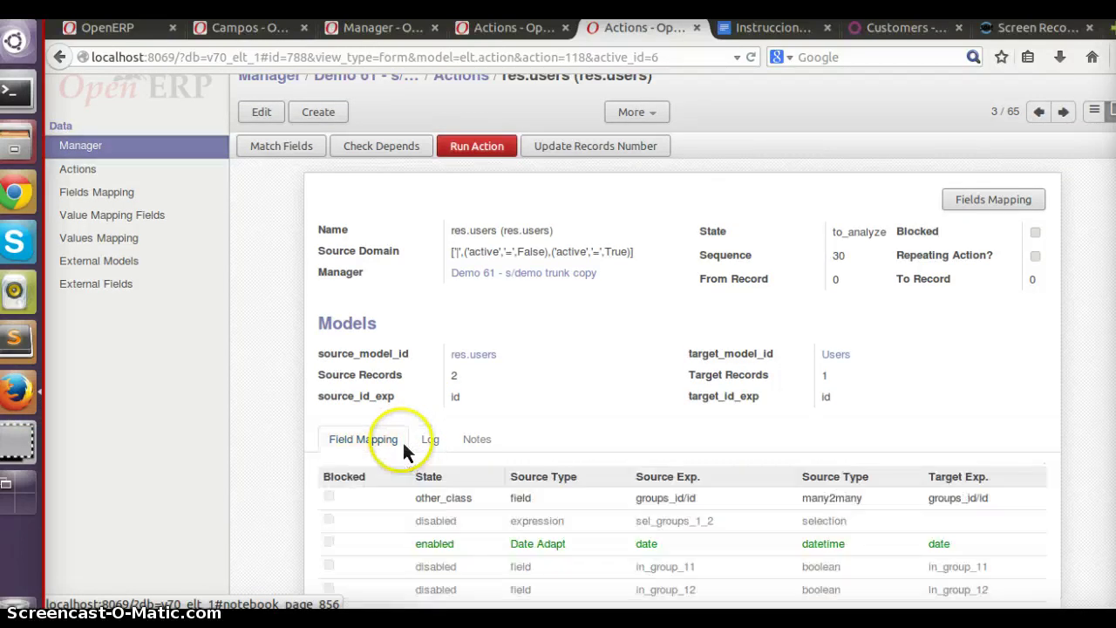
Set the action_id field mapping to disabled and blocked, and save it
click(680, 385)
scroll(681, 388, down, 2)
scroll(681, 388, down, 2)
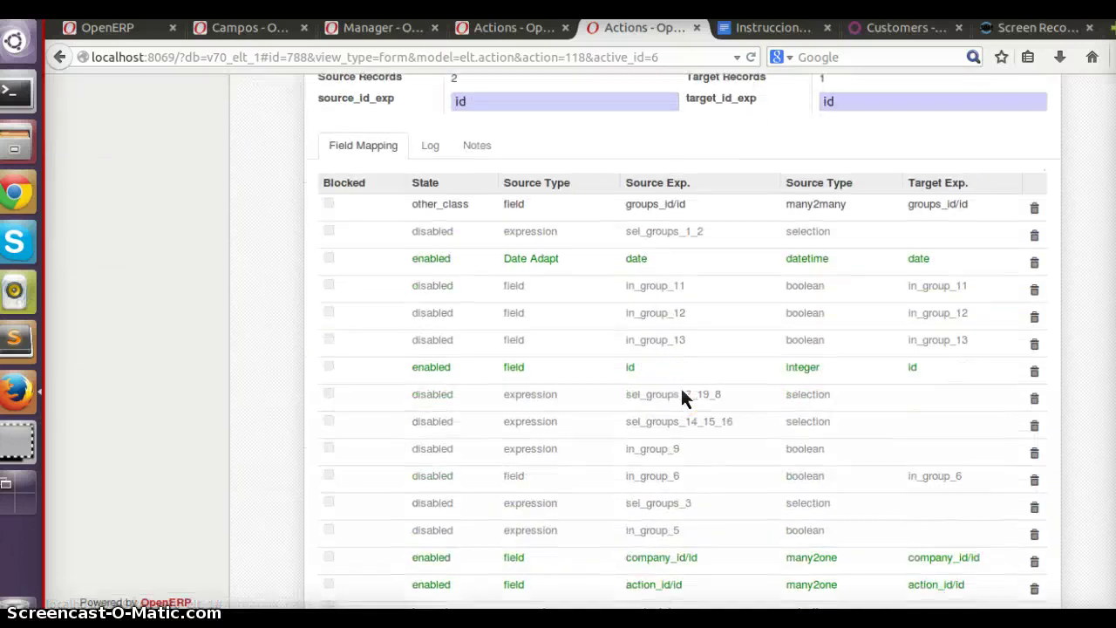
key(ctrl+minus)
scroll(881, 360, down, 4)
scroll(881, 360, down, 2)
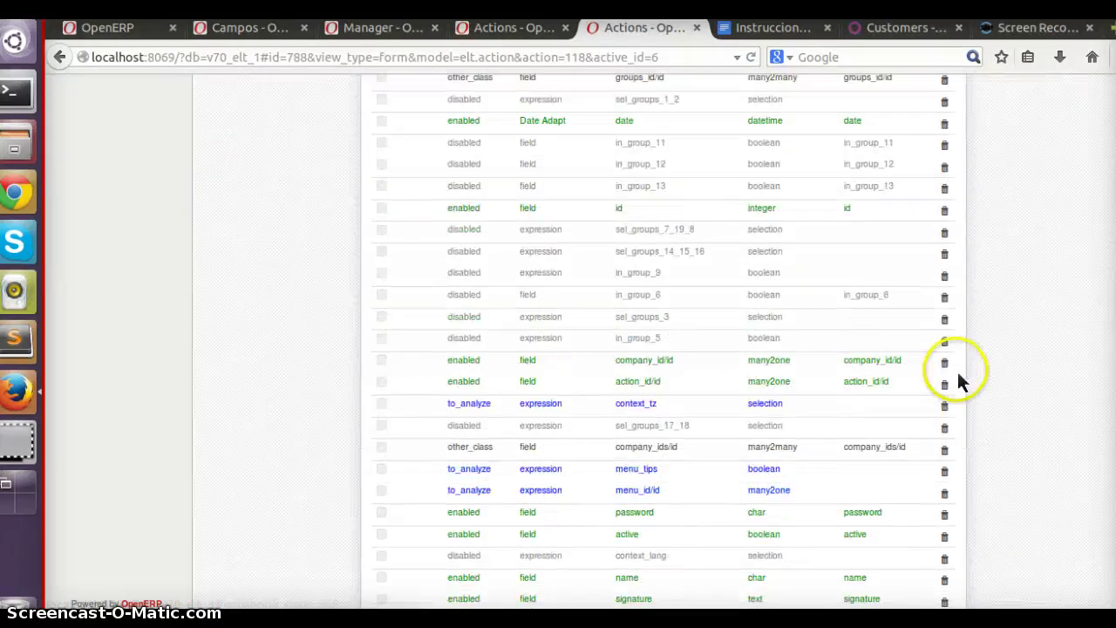
click(681, 398)
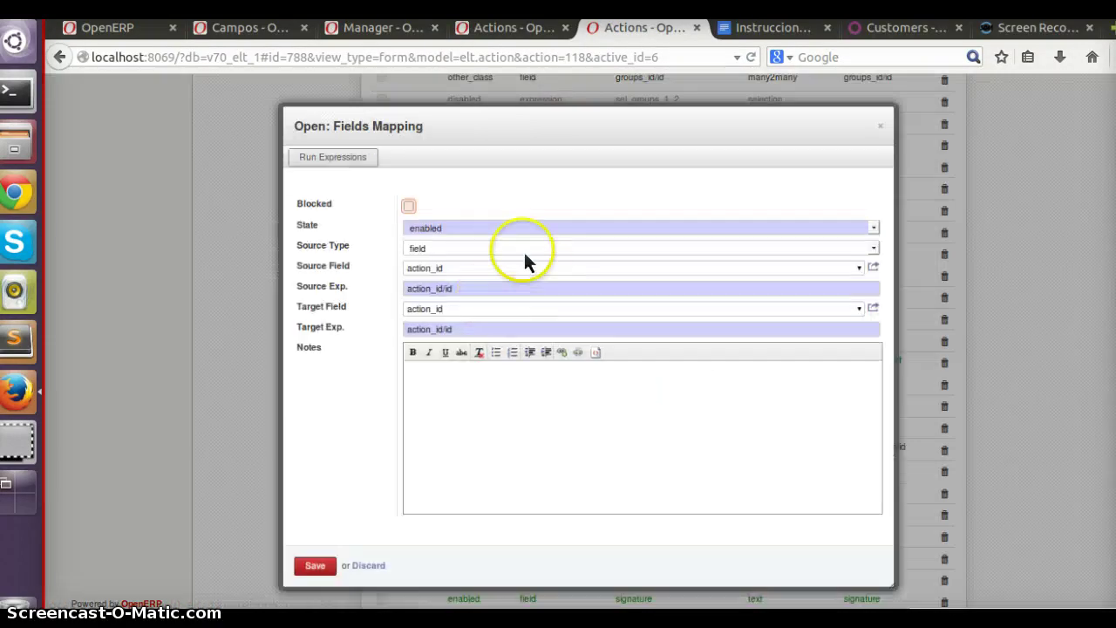
click(489, 229)
click(458, 281)
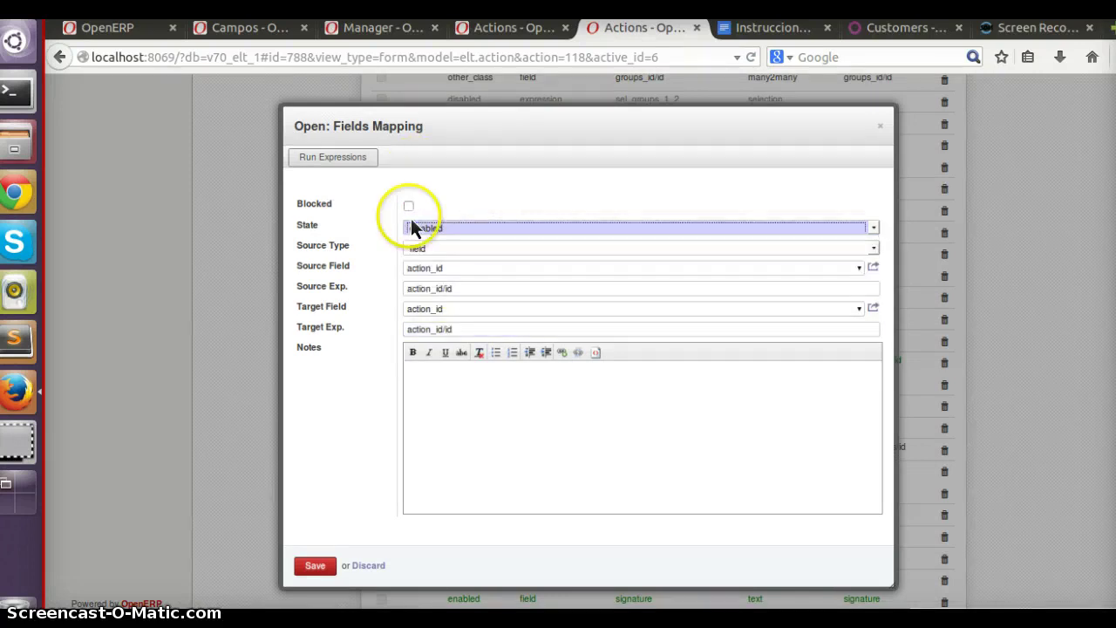
click(408, 206)
click(315, 565)
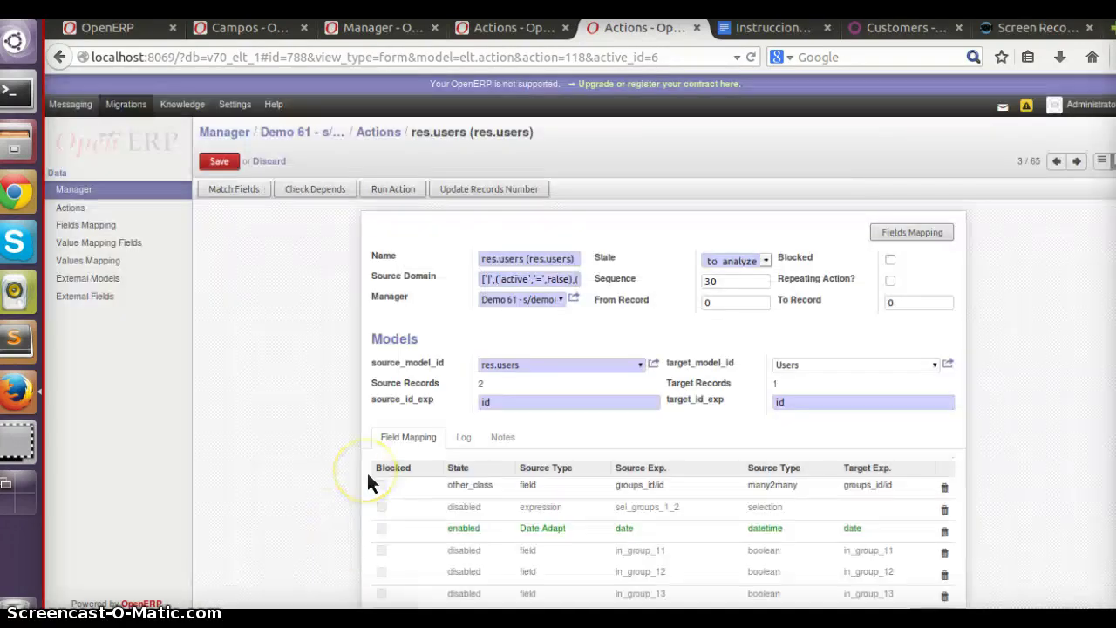
Rerun the res.users action and check the duplicate admin login error in its log
key(ctrl+plus)
key(ctrl+plus)
click(481, 220)
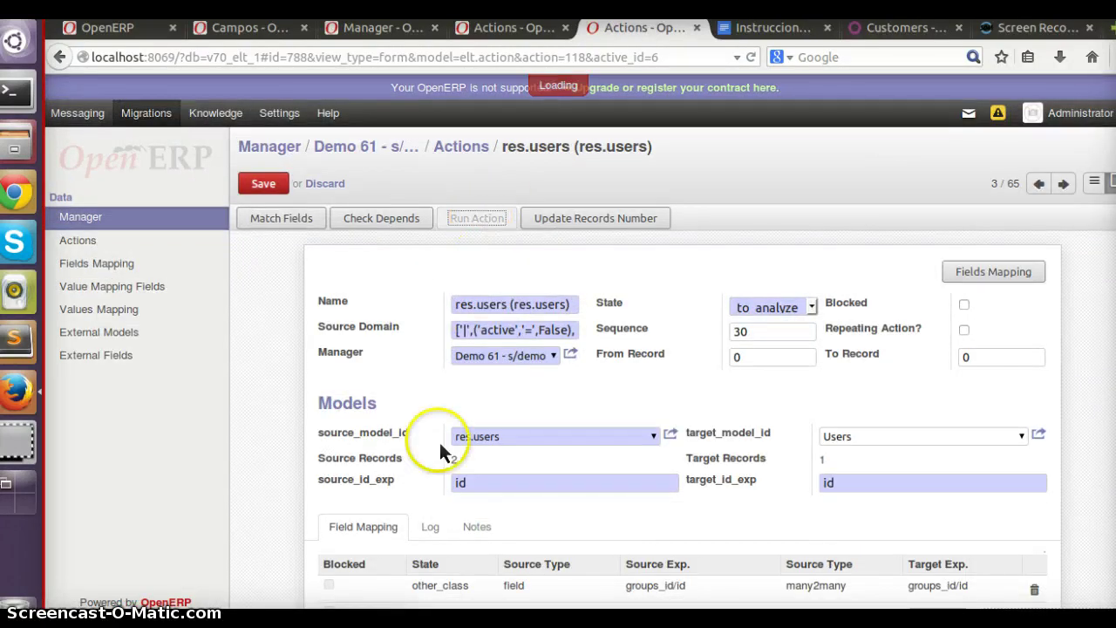
click(431, 527)
scroll(487, 468, down, 1)
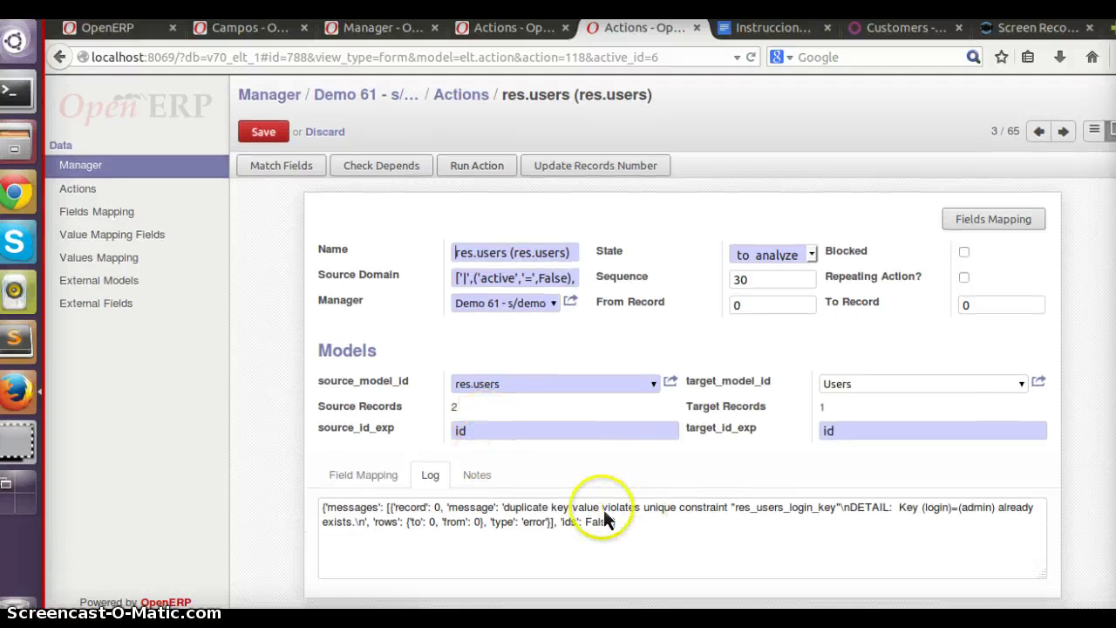
click(16, 337)
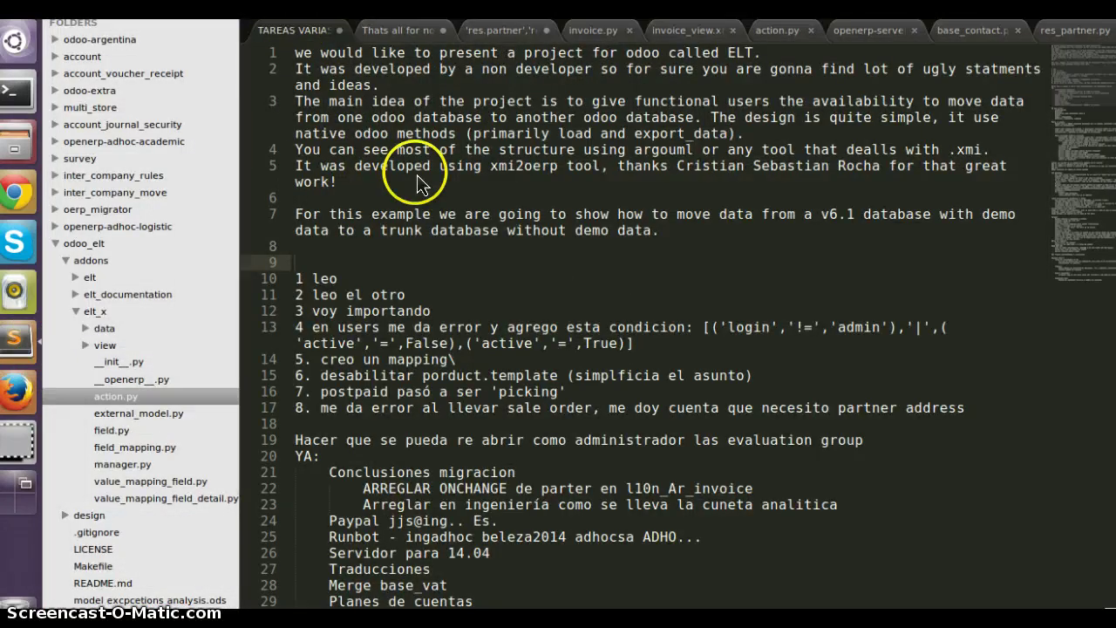
Copy the admin-excluding login domain from line 13 of the notes and return to the browser
scroll(424, 180, down, 6)
scroll(541, 201, up, 5)
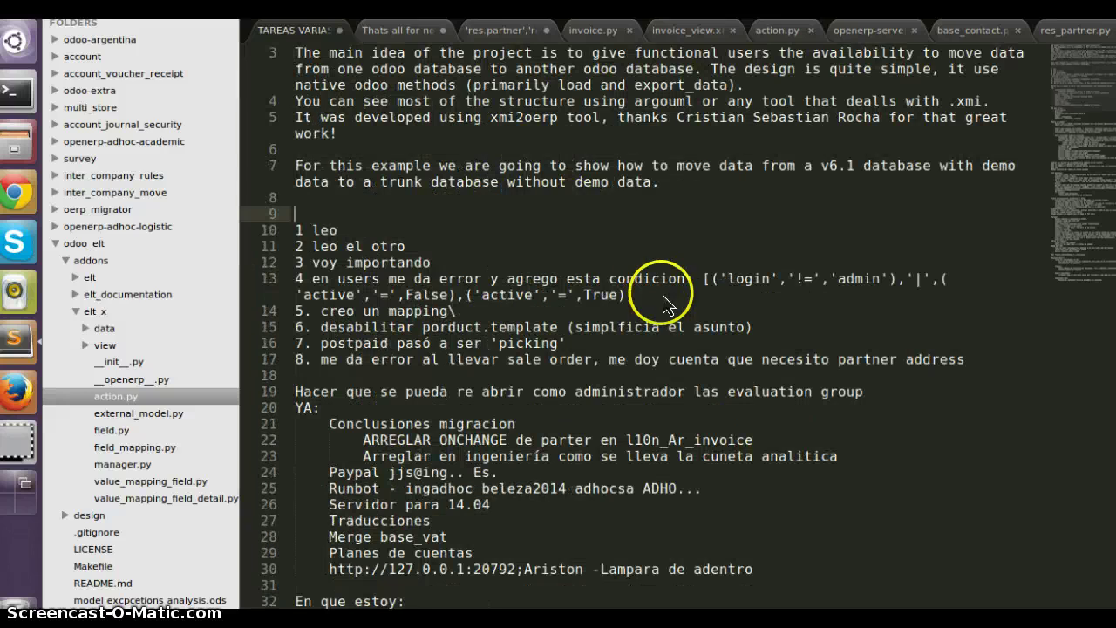
drag(692, 279, 663, 297)
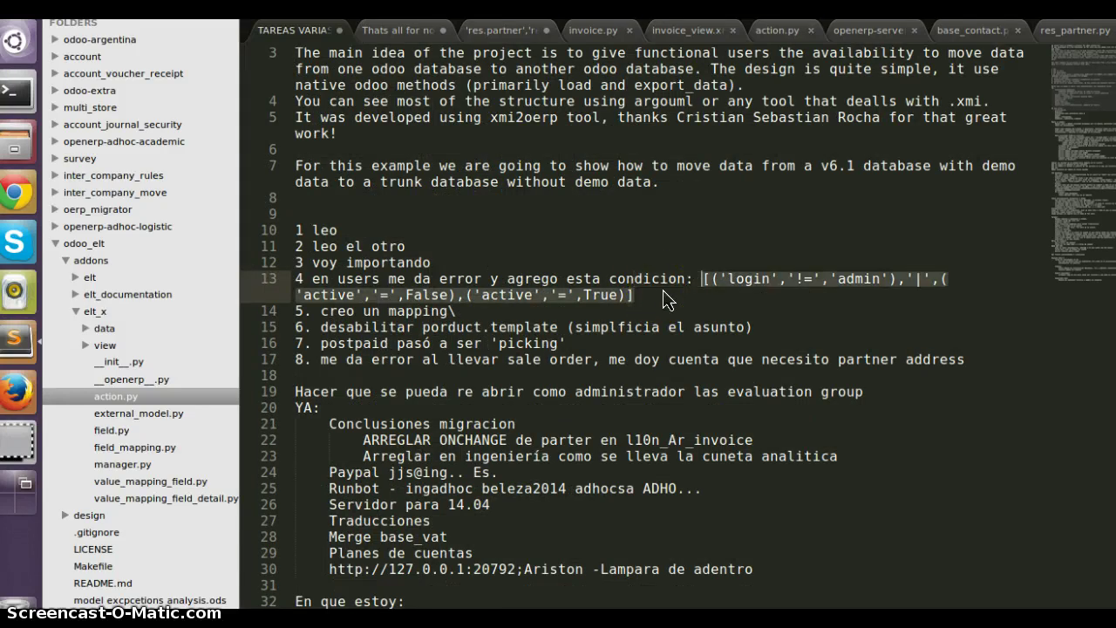
click(16, 392)
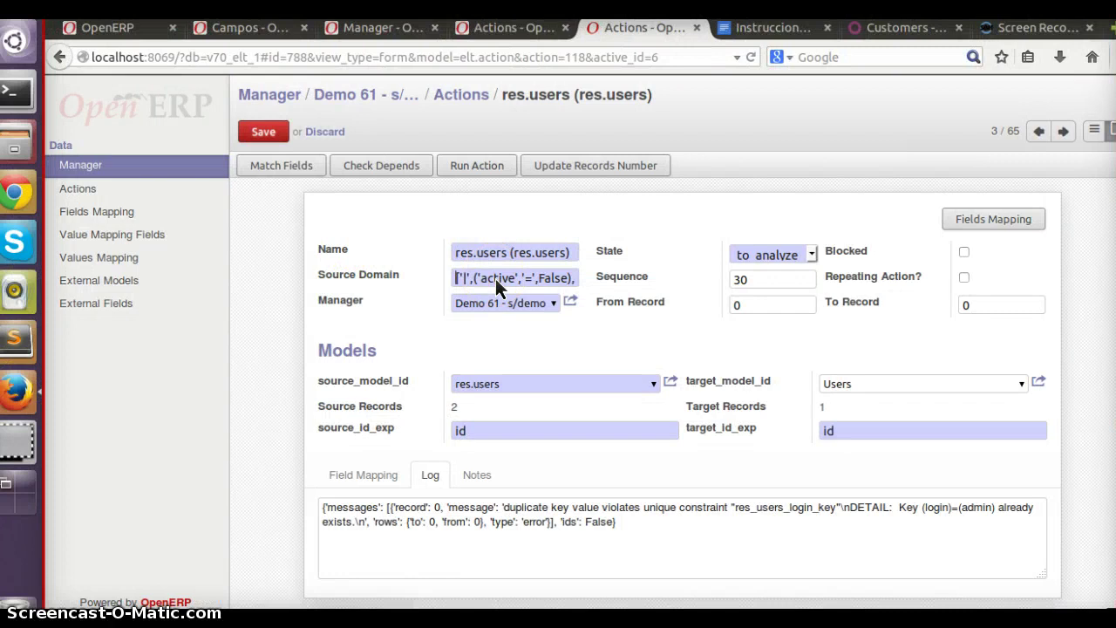
Replace the res.users Source Domain with the admin-excluding condition, save, and rerun to migrate 2 records
key(ctrl+a)
key(ctrl+v)
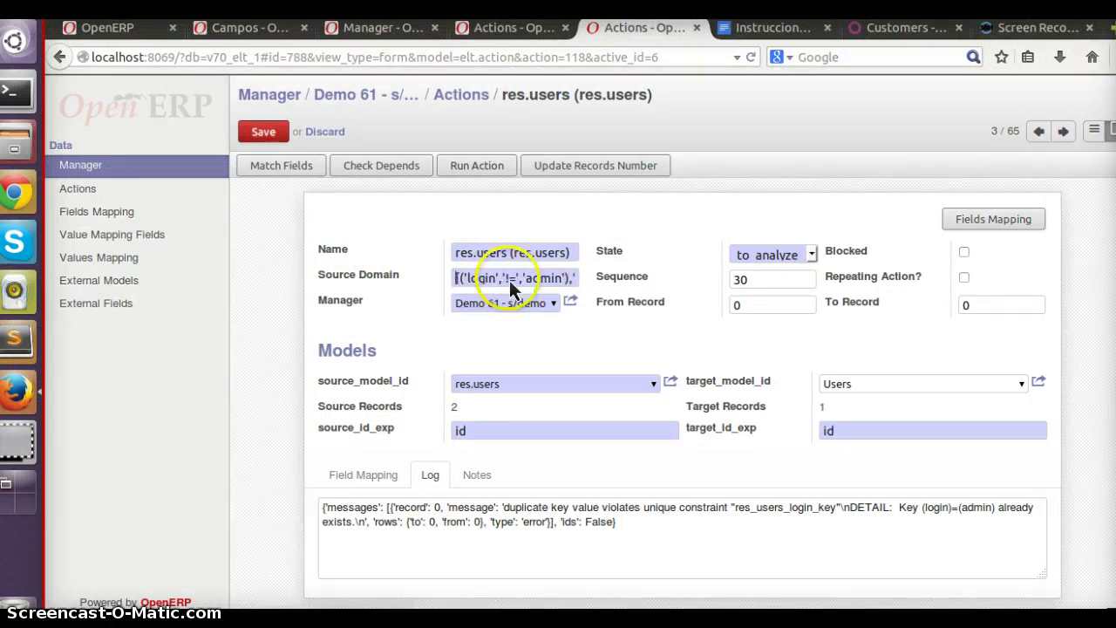
drag(549, 277, 474, 279)
key(ctrl+s)
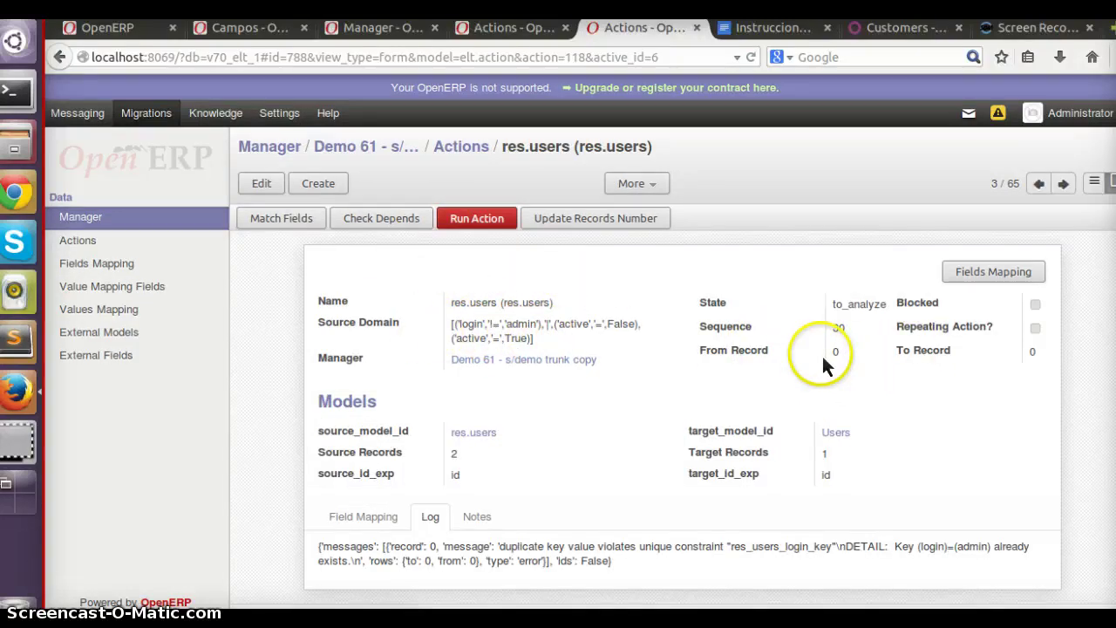
click(479, 220)
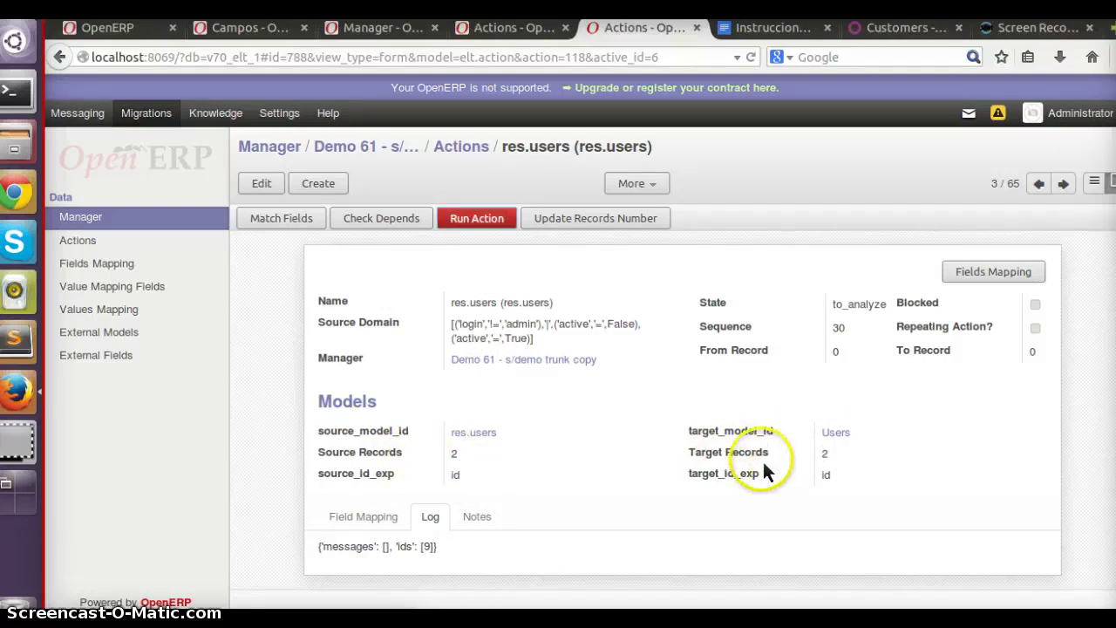
click(387, 145)
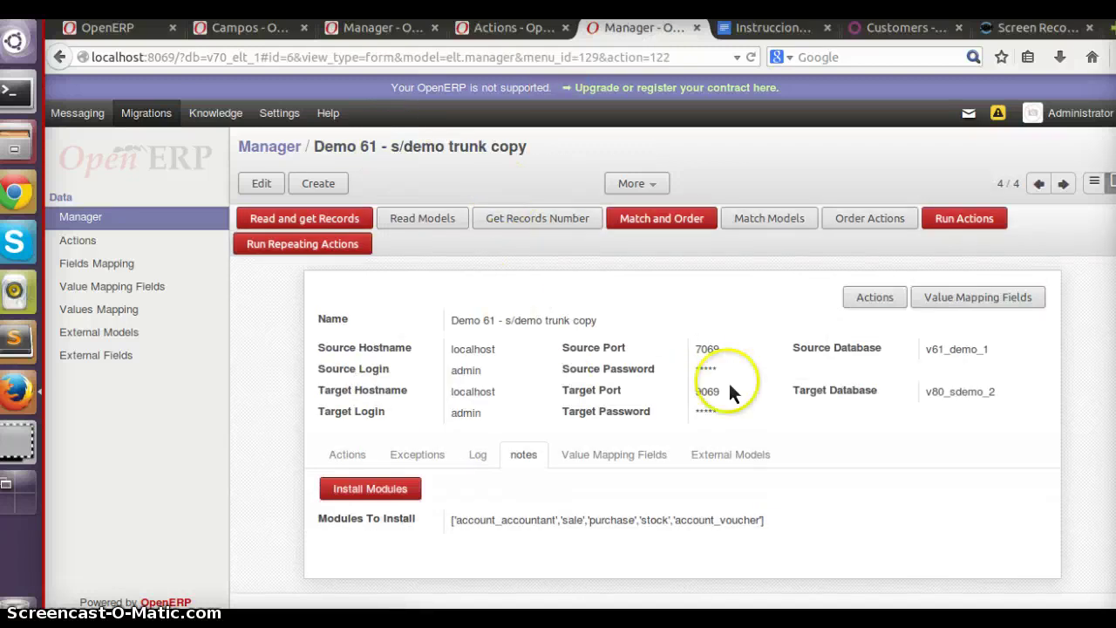
Start a new value mapping field named user_id with type Id
click(956, 298)
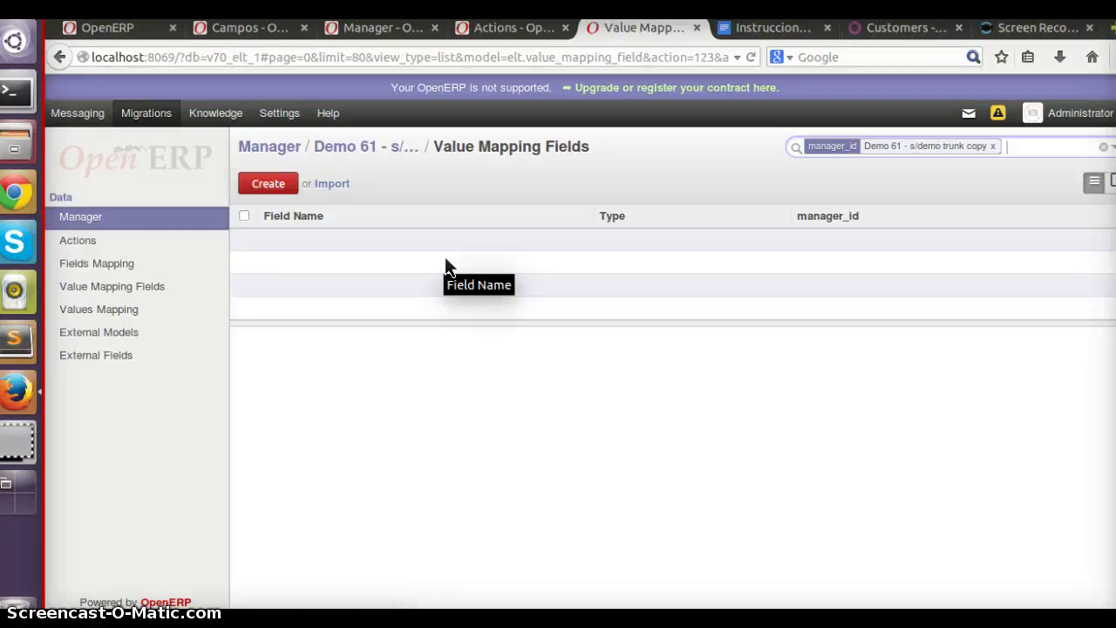
click(259, 183)
text(user)
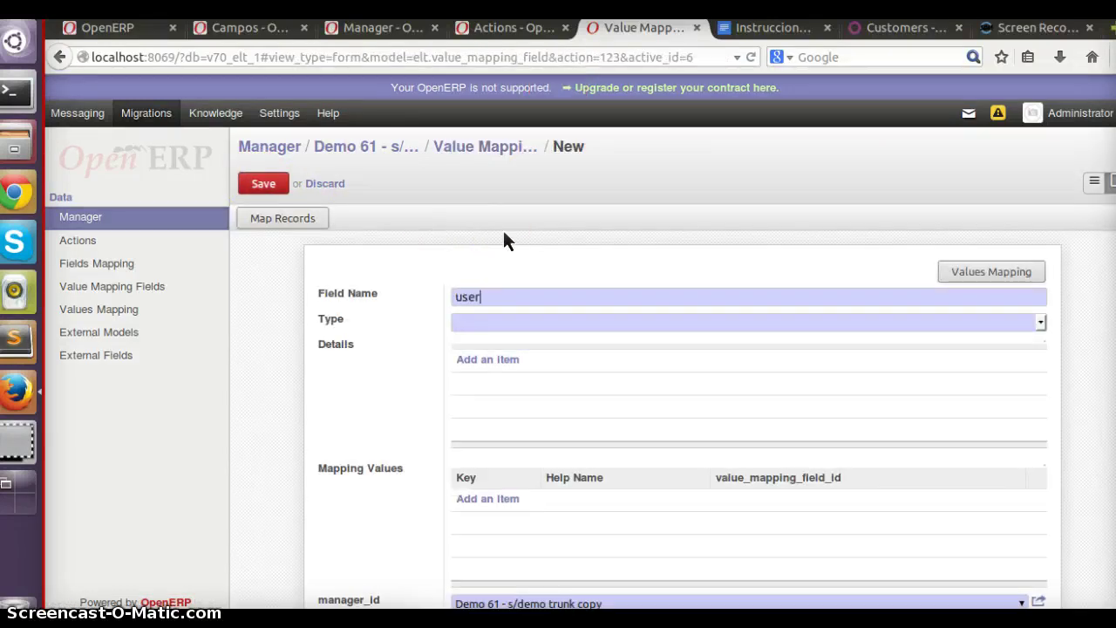
text(_id)
key(Tab)
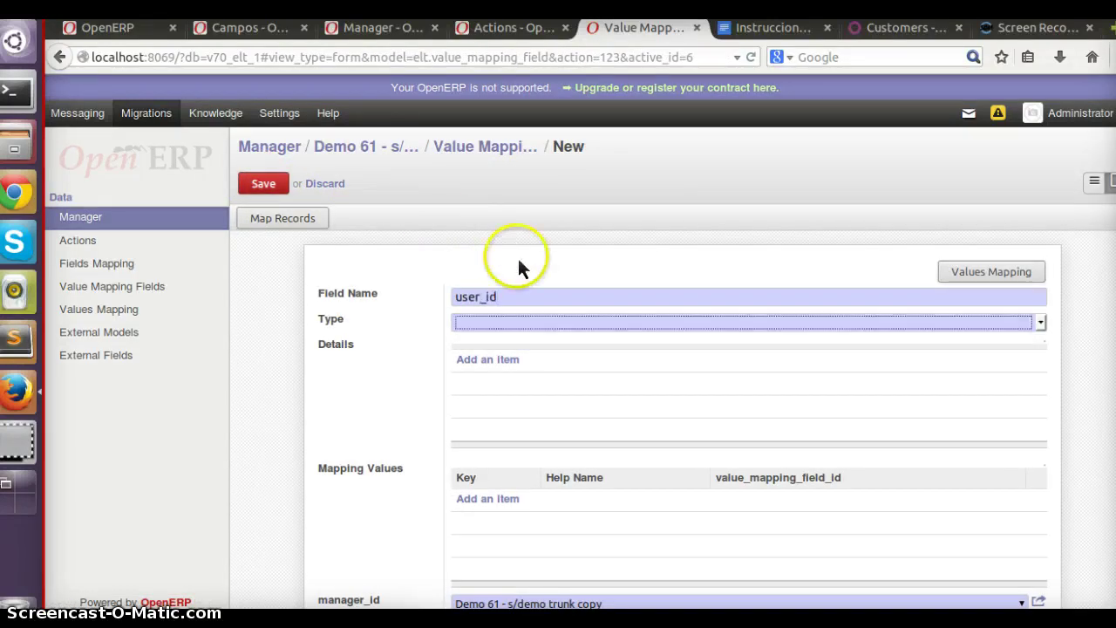
click(526, 323)
click(527, 351)
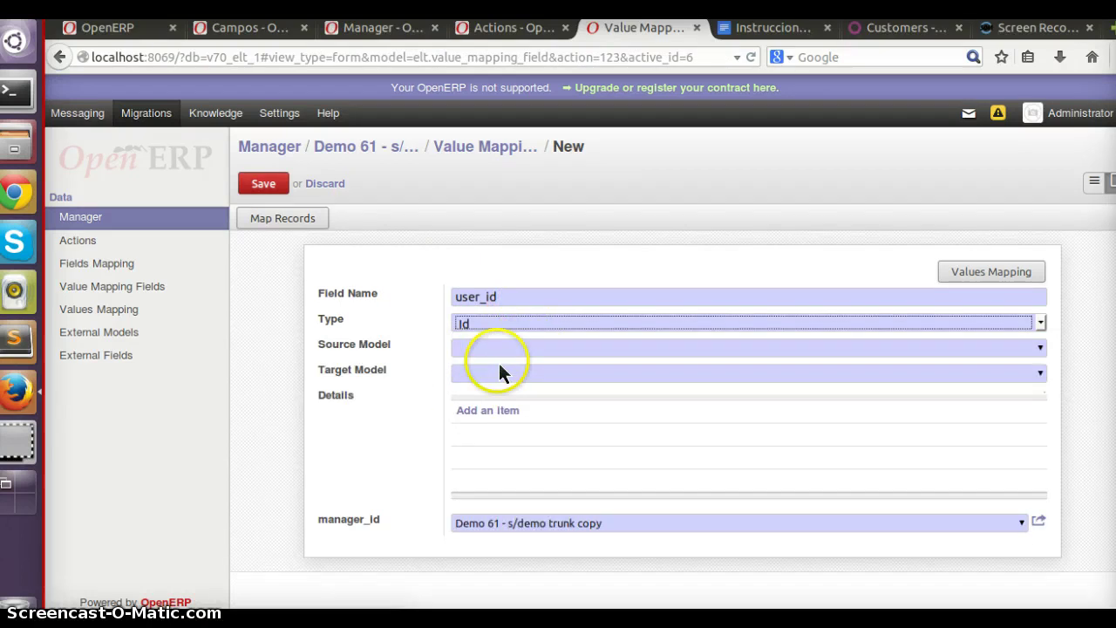
Set the user_id mapping's source model to res.users and target to Users, and save
click(508, 352)
text(user)
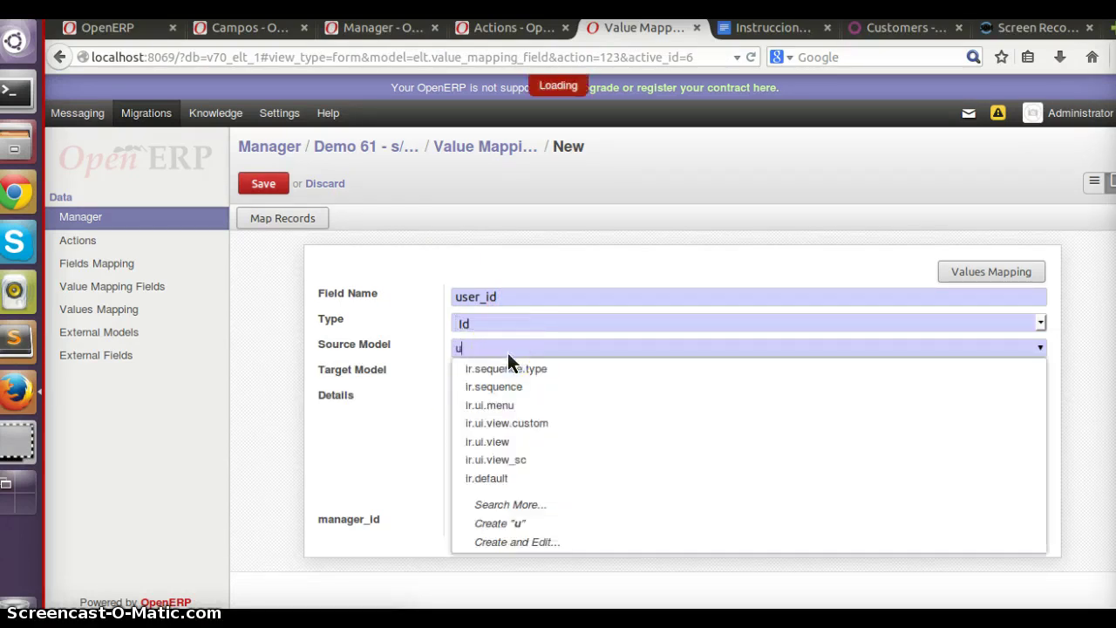
key(Down)
key(Down)
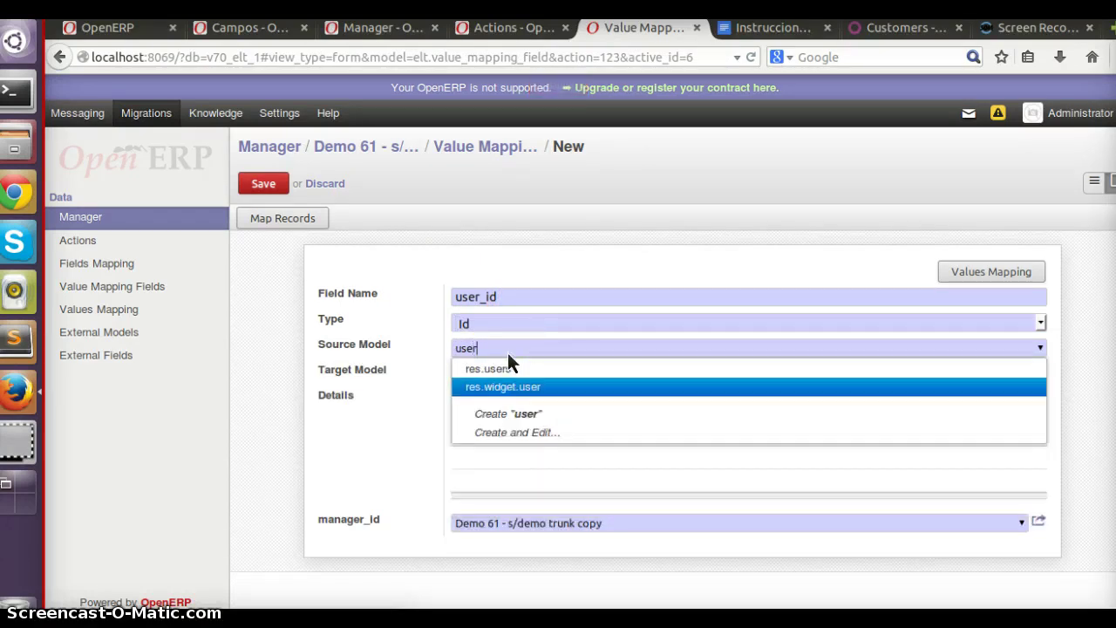
key(Up)
key(Tab)
text(user)
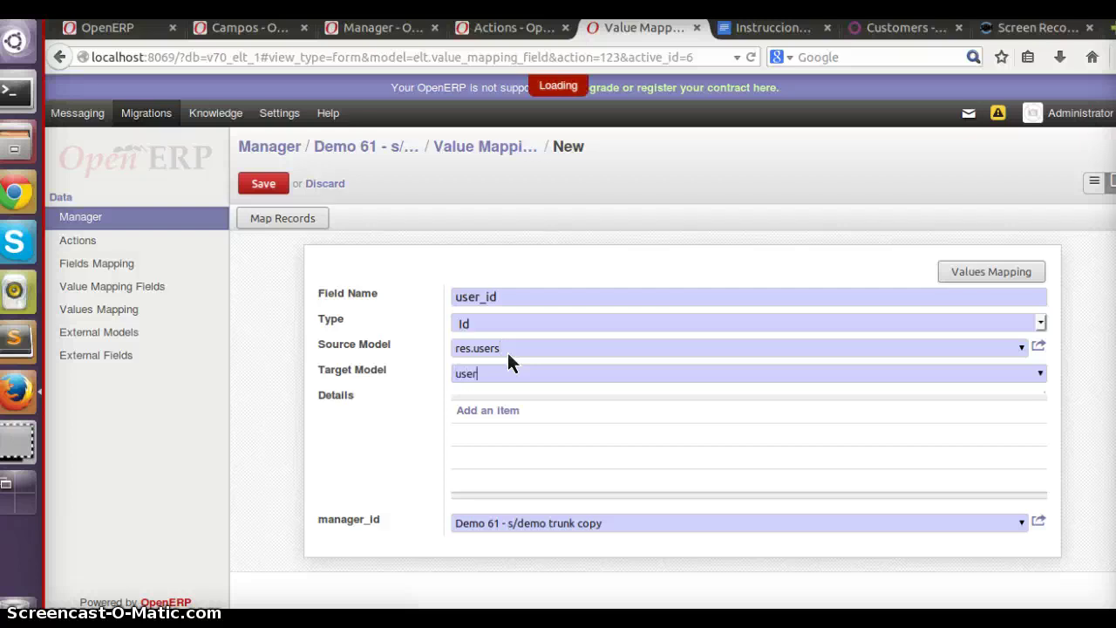
key(Return)
key(alt+s)
click(477, 349)
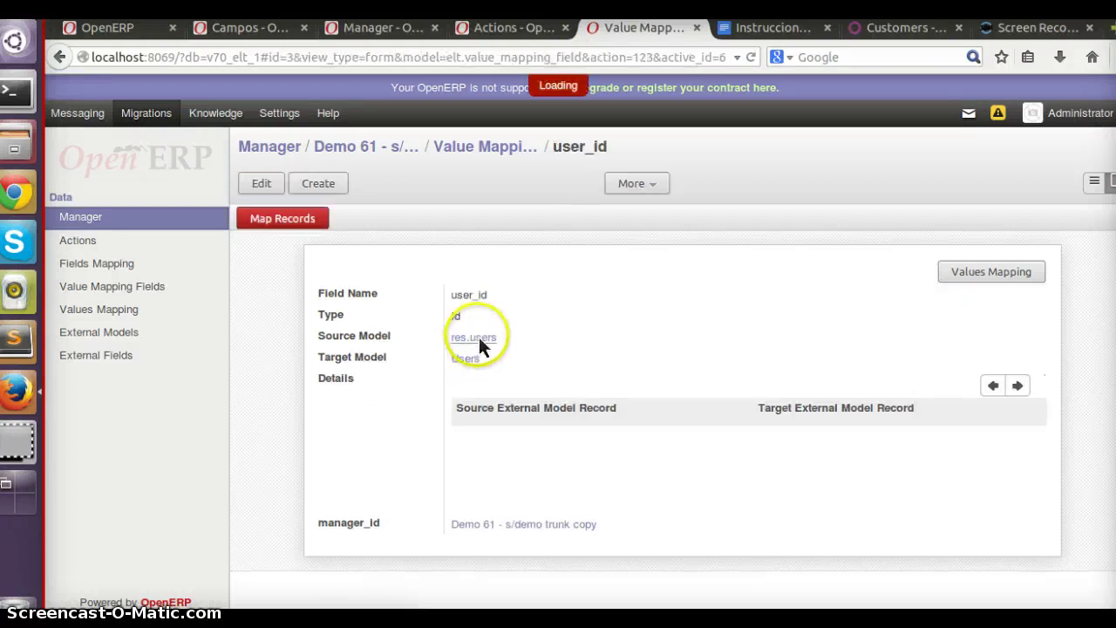
Read records from both res.users and Users, then auto-map them
click(479, 338)
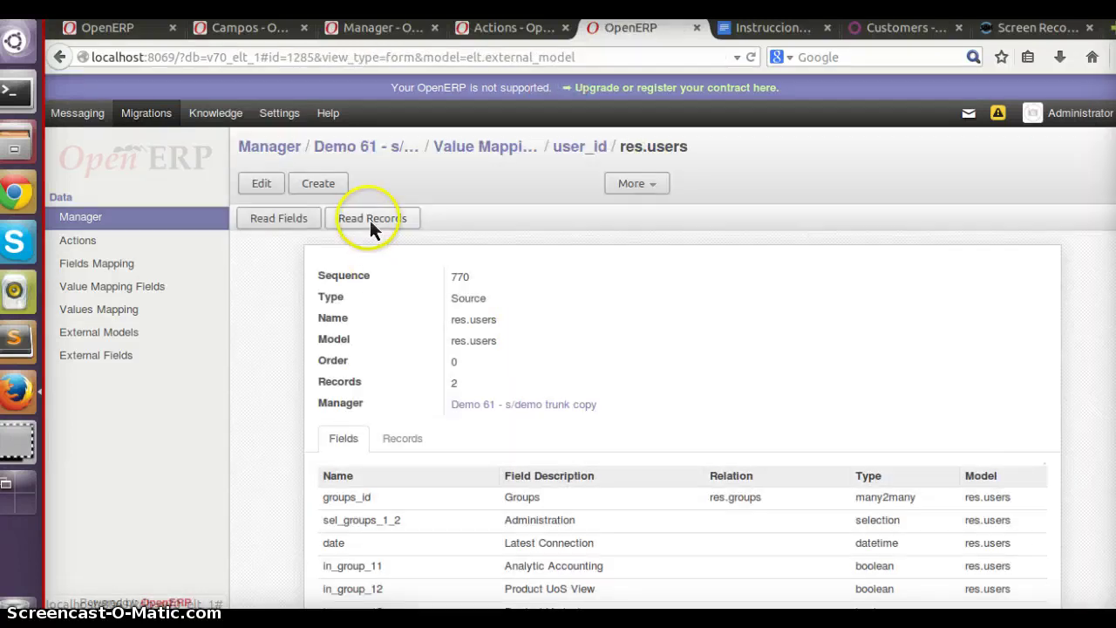
click(371, 222)
click(402, 438)
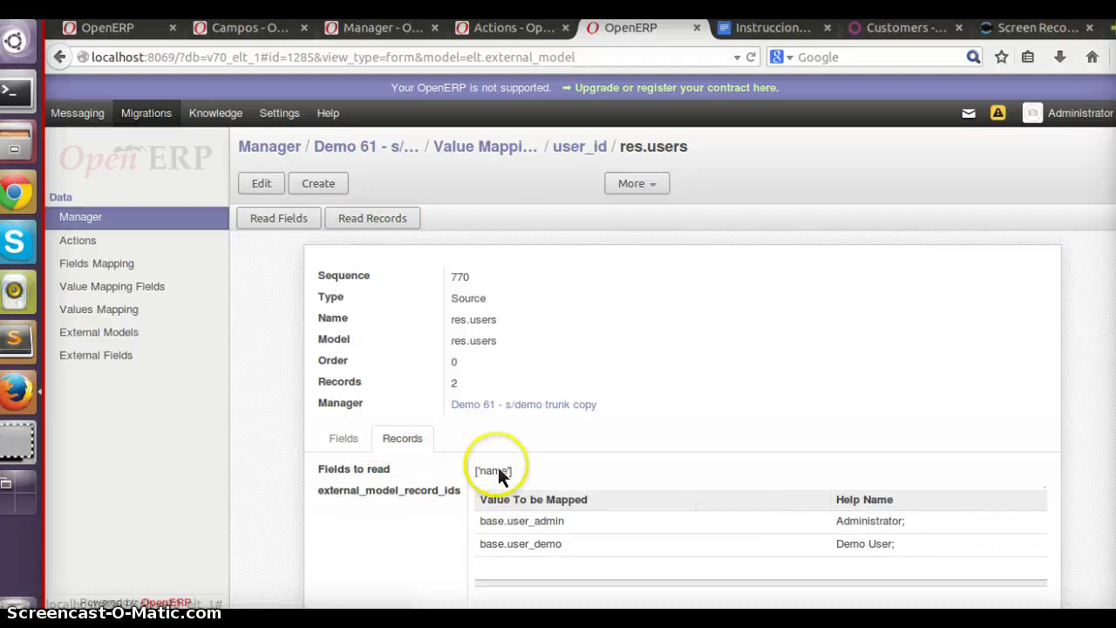
click(554, 148)
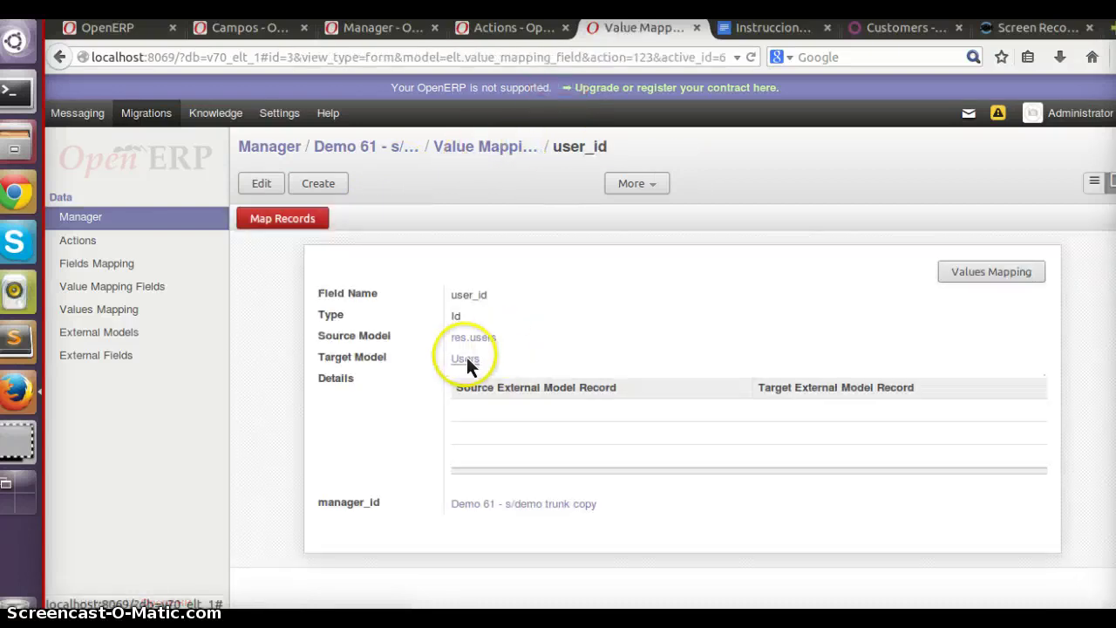
click(466, 357)
click(375, 218)
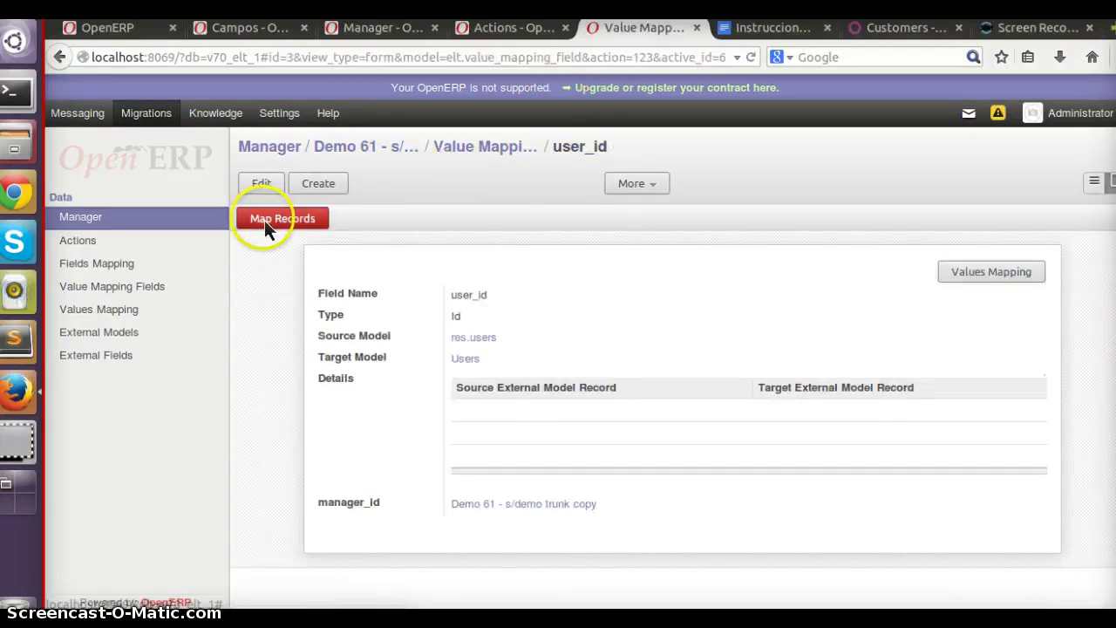
click(264, 219)
Check the Administrator pairing's source and target records and save the user_id mapping
key(alt+shift+e)
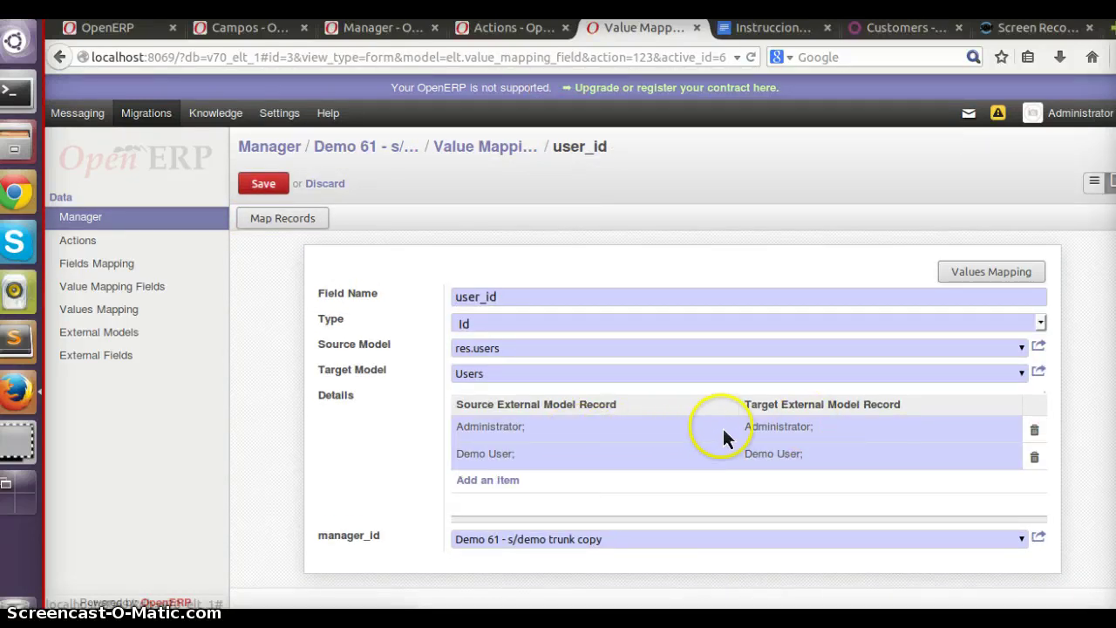
click(723, 428)
click(725, 427)
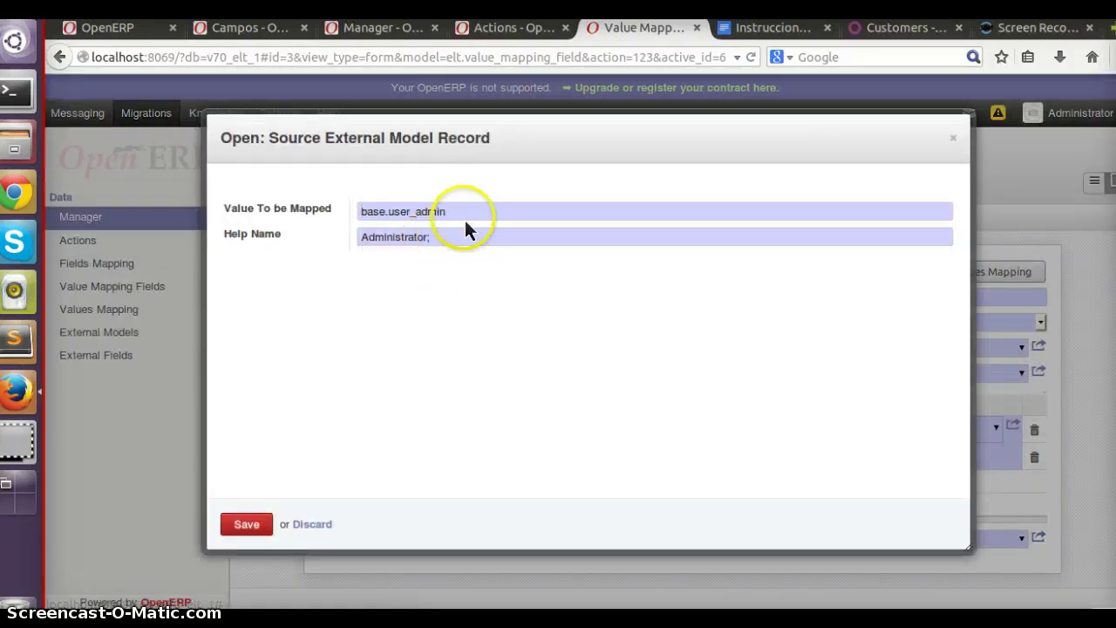
drag(361, 209, 395, 237)
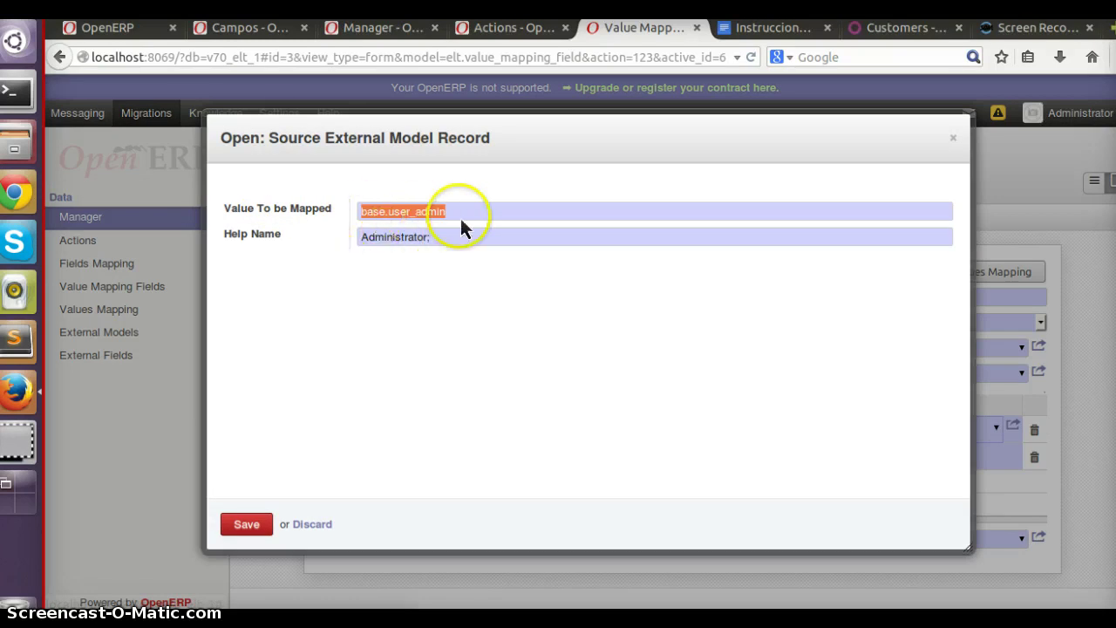
key(Escape)
click(1014, 429)
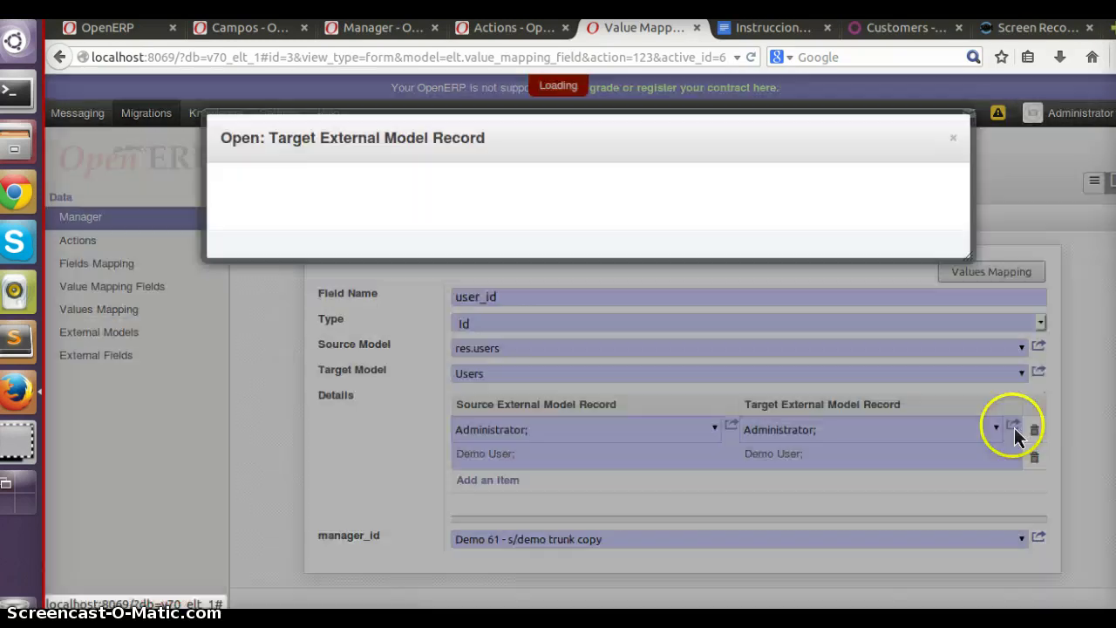
key(Escape)
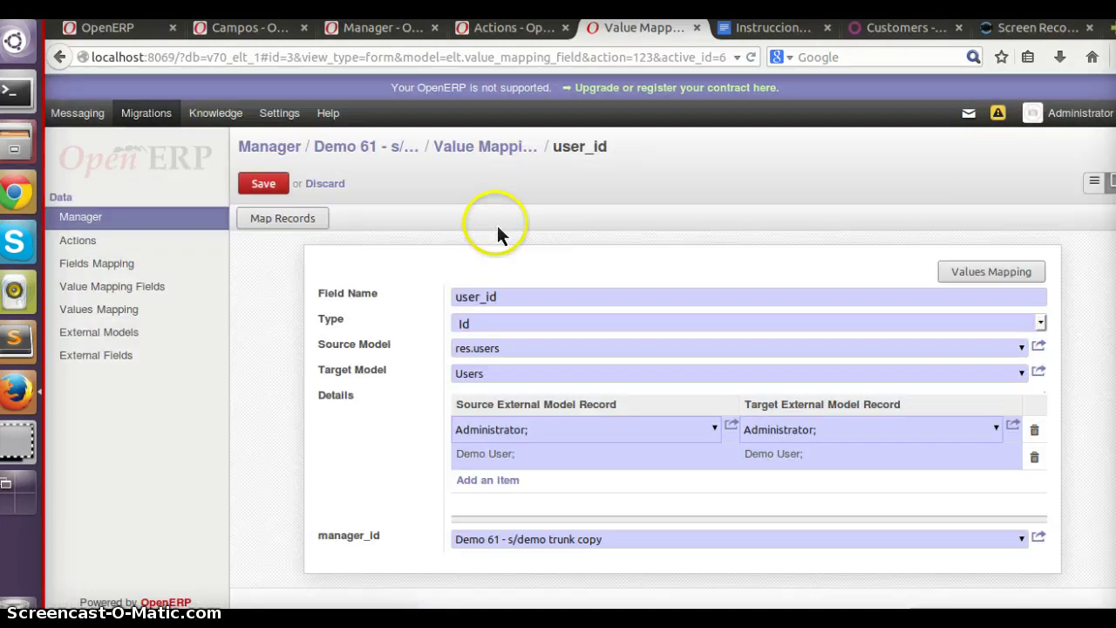
key(alt+s)
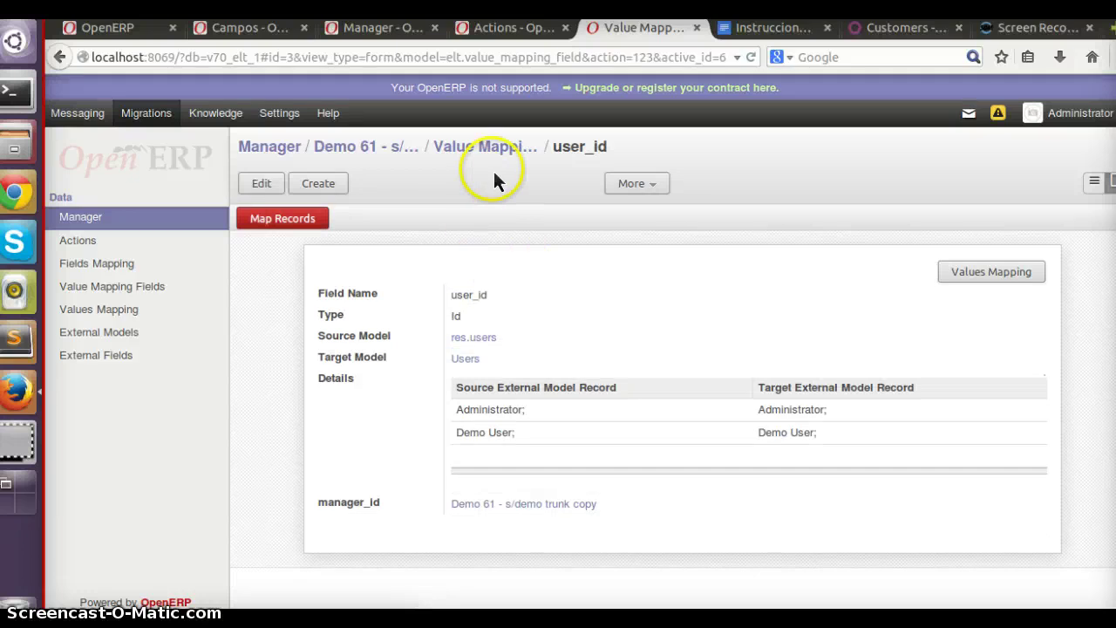
click(399, 147)
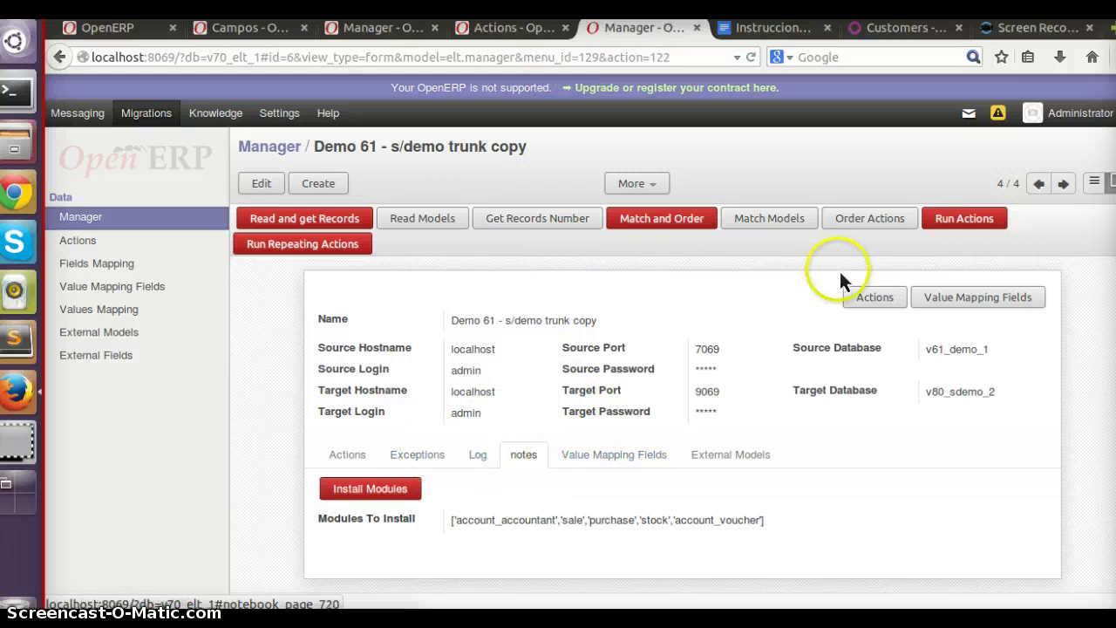
Open the res.users action from the Actions list, change its state to enabled, and save
click(883, 296)
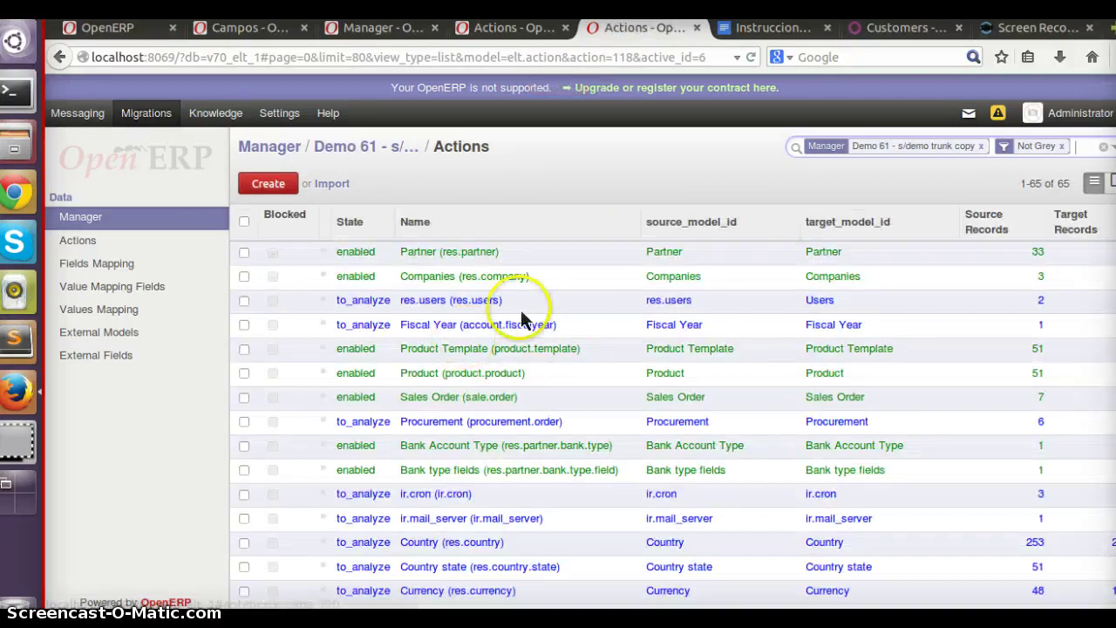
click(521, 310)
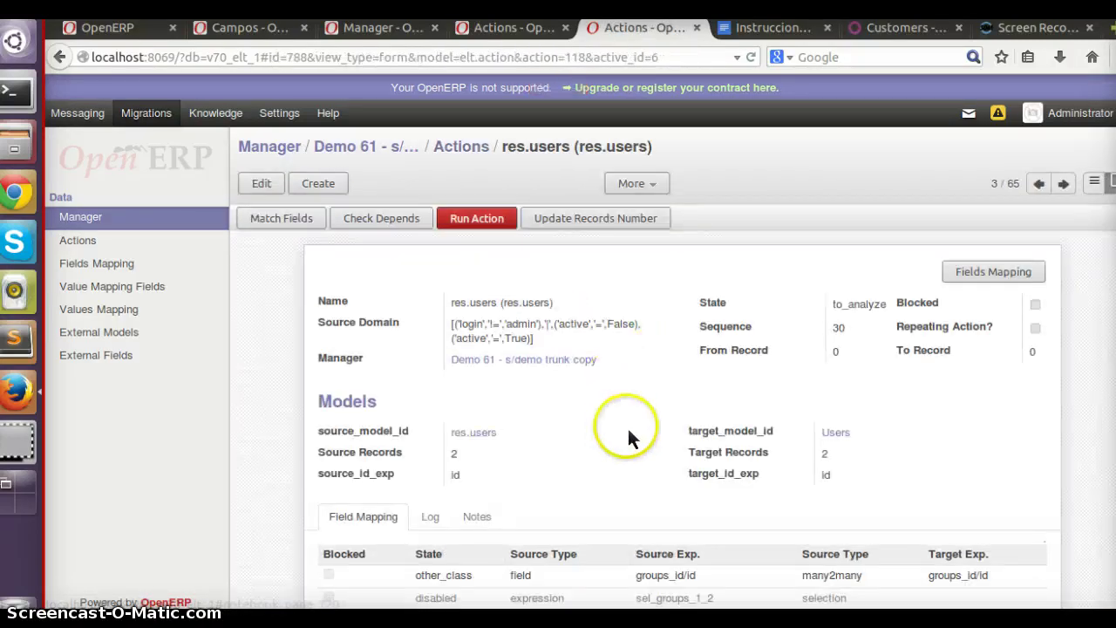
click(907, 322)
click(799, 305)
key(Down)
key(Return)
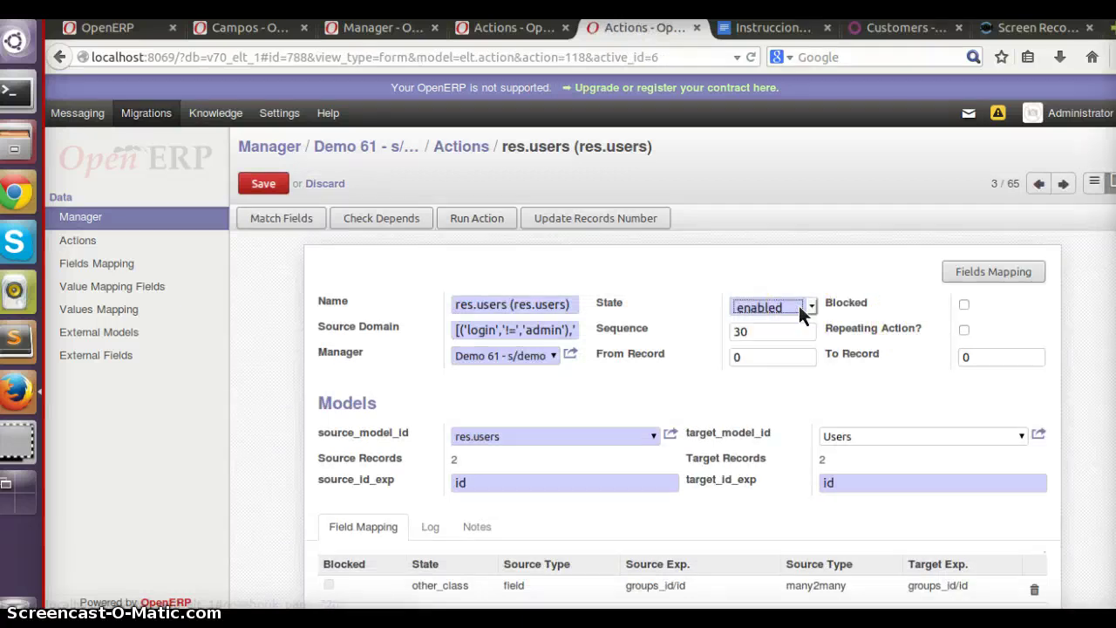
key(Tab)
key(space)
click(1063, 184)
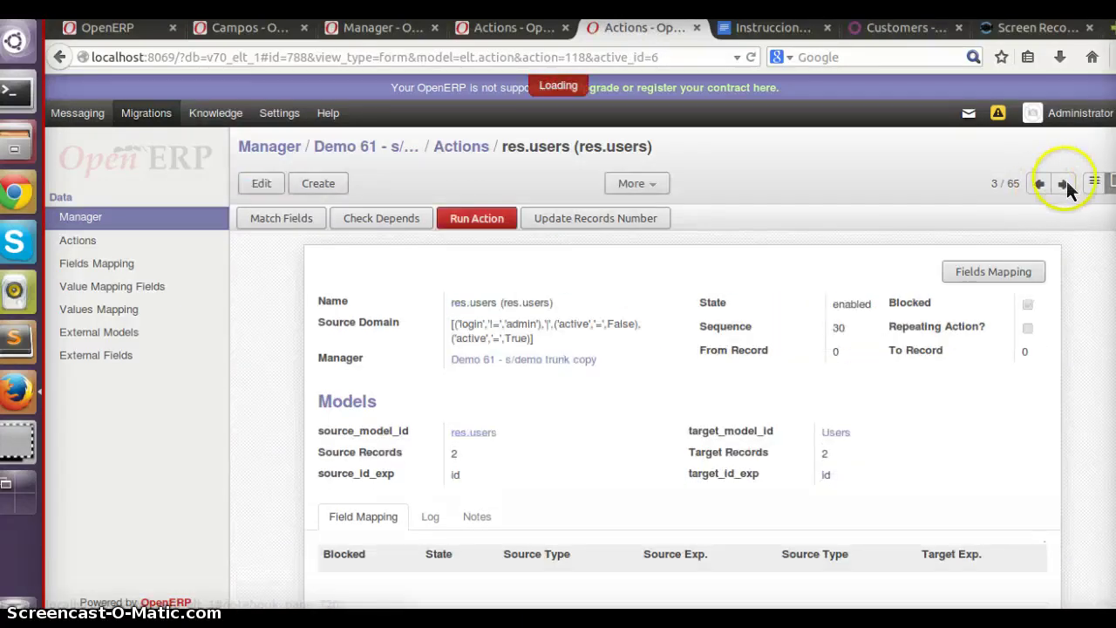
Run the Fiscal Year migration action
scroll(832, 307, down, 4)
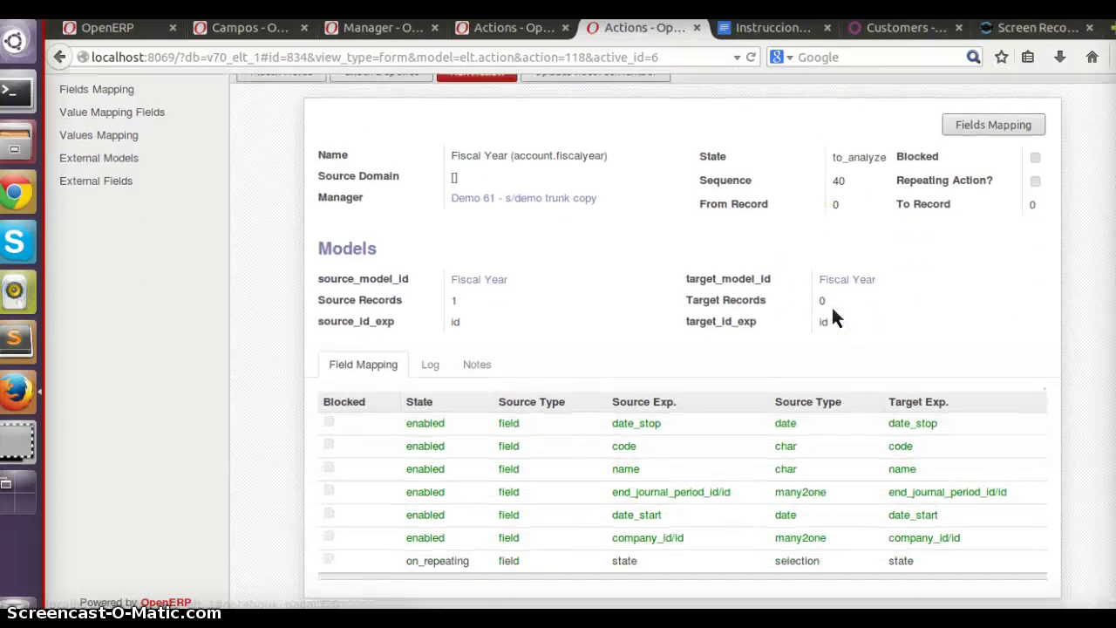
scroll(831, 304, up, 4)
click(488, 247)
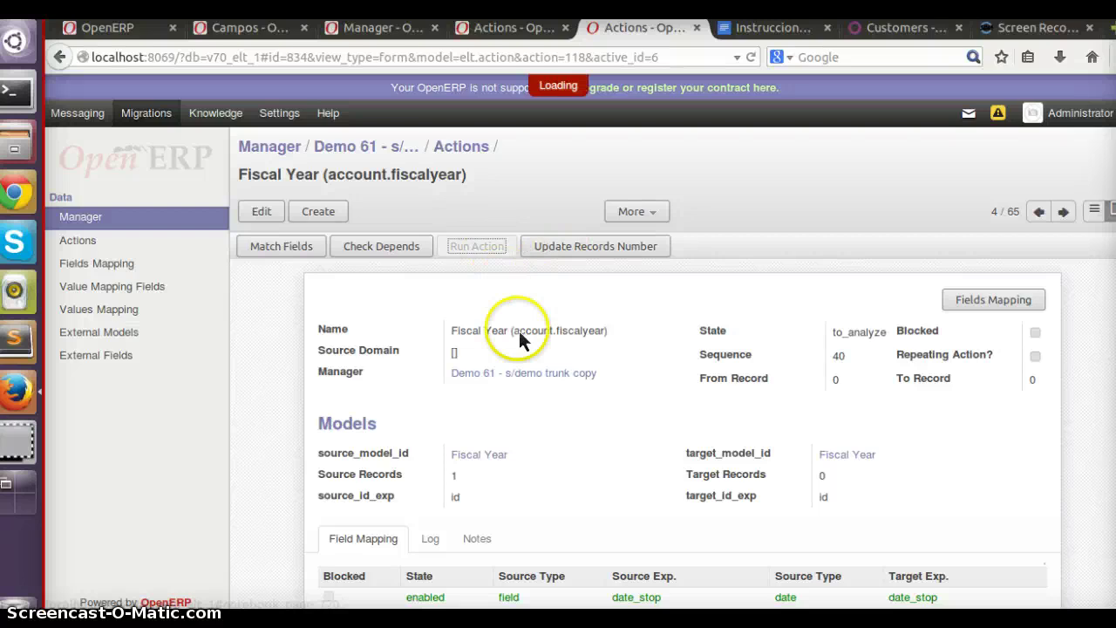
scroll(648, 411, down, 4)
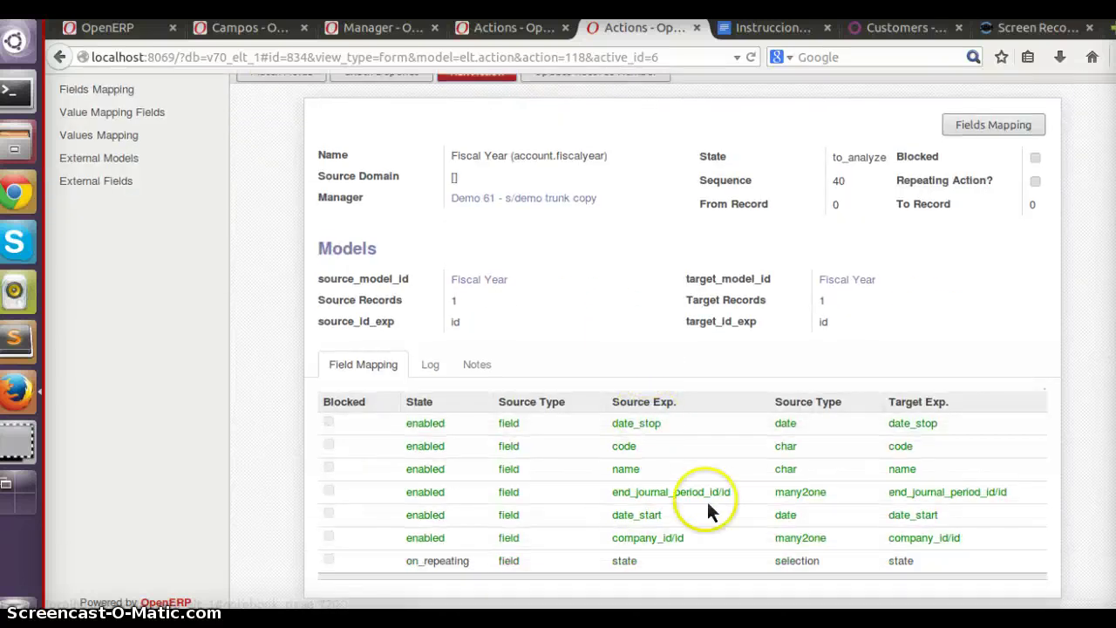
click(602, 565)
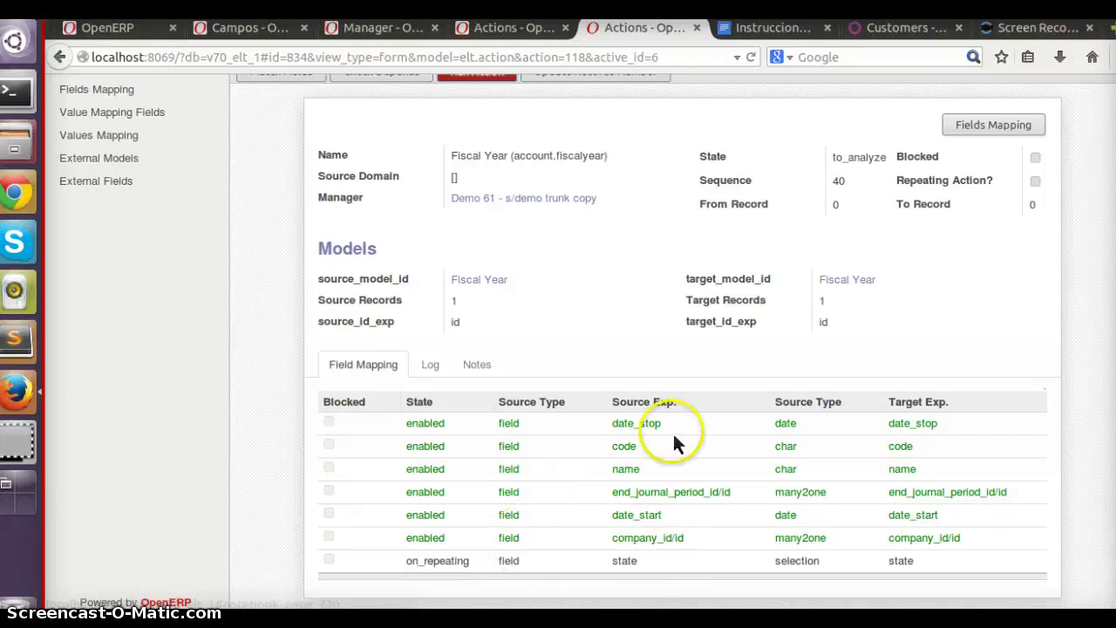
Review the Fiscal Year field mappings in edit mode and leave without changes
scroll(731, 421, up, 5)
click(731, 421)
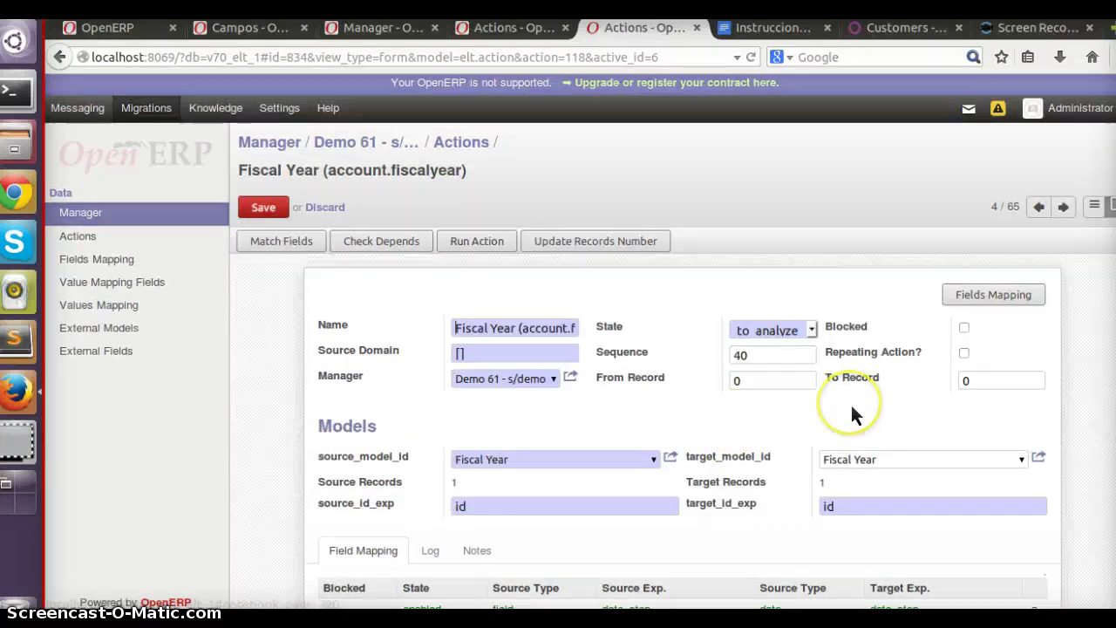
scroll(851, 410, down, 3)
scroll(851, 405, down, 2)
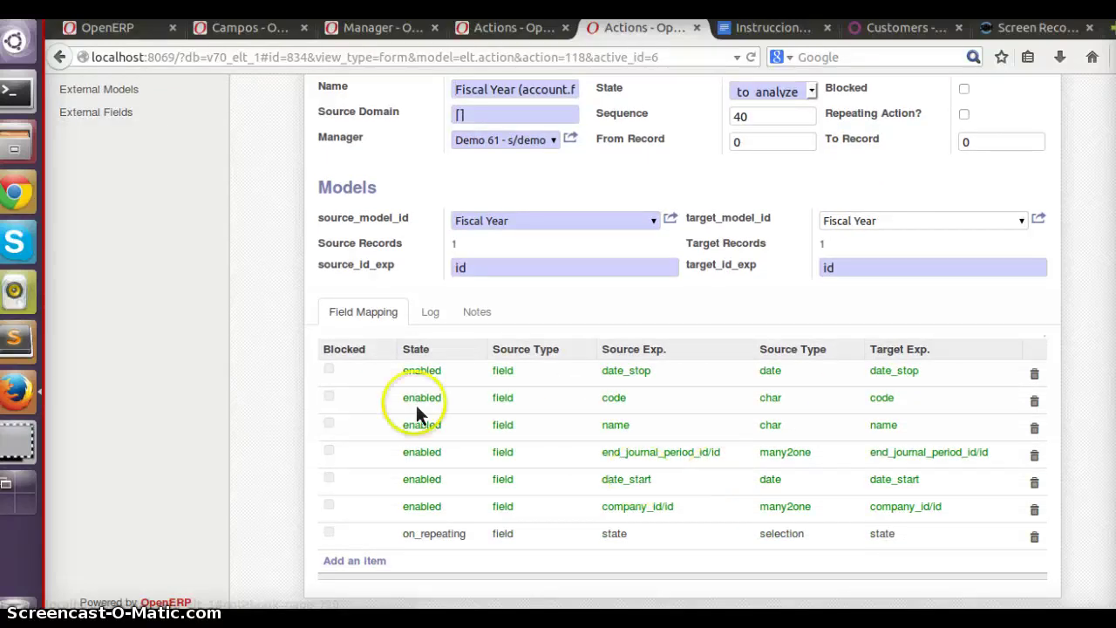
scroll(701, 513, up, 1)
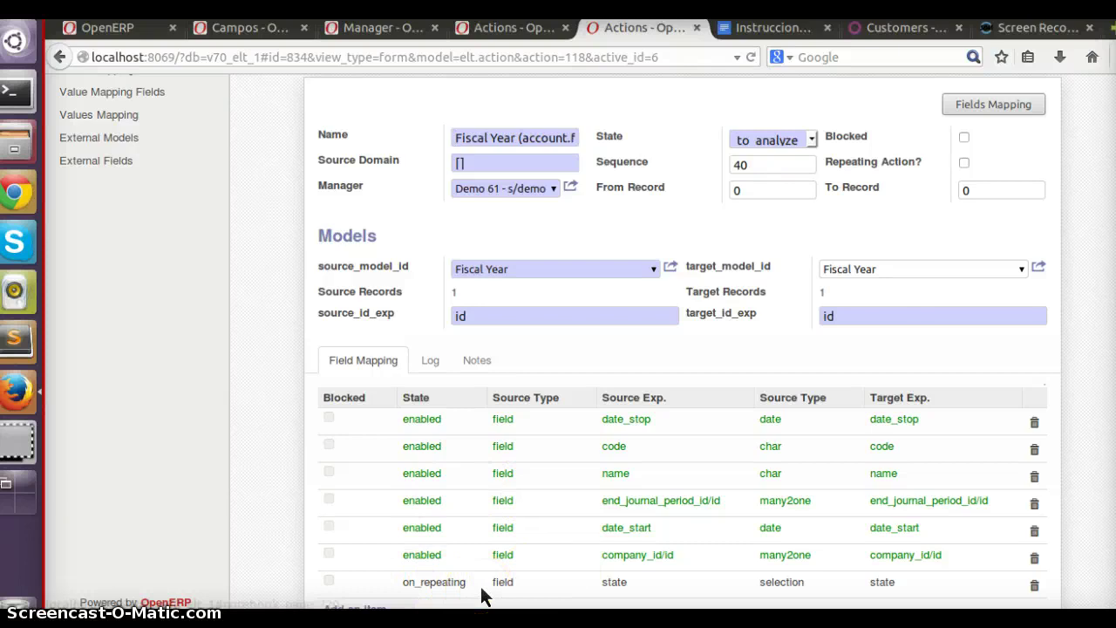
scroll(486, 595, down, 1)
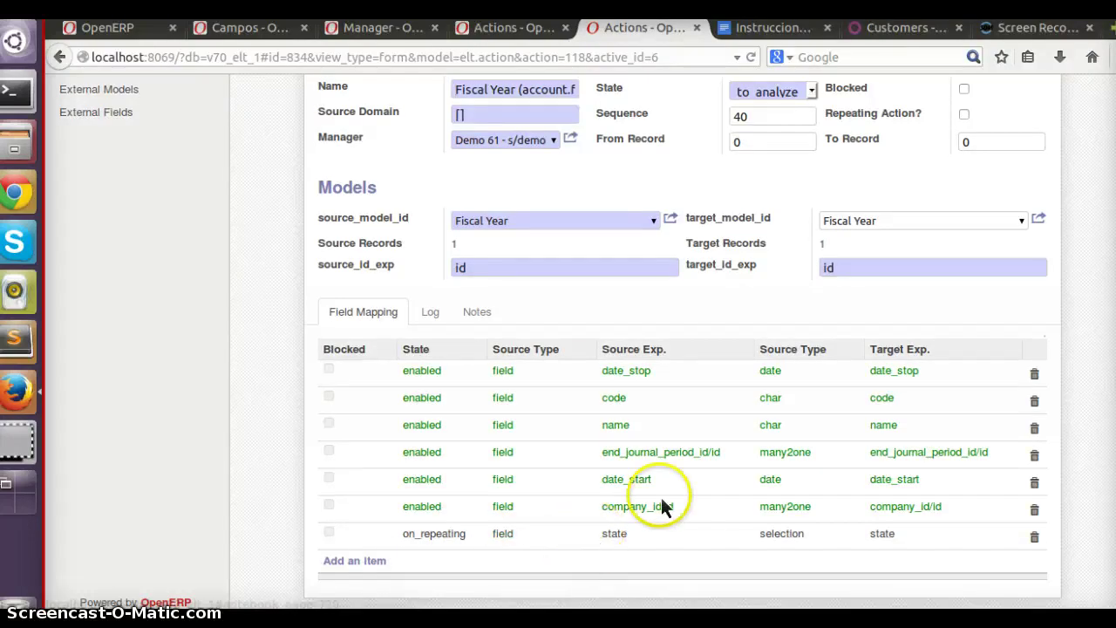
scroll(663, 498, up, 3)
key(alt+s)
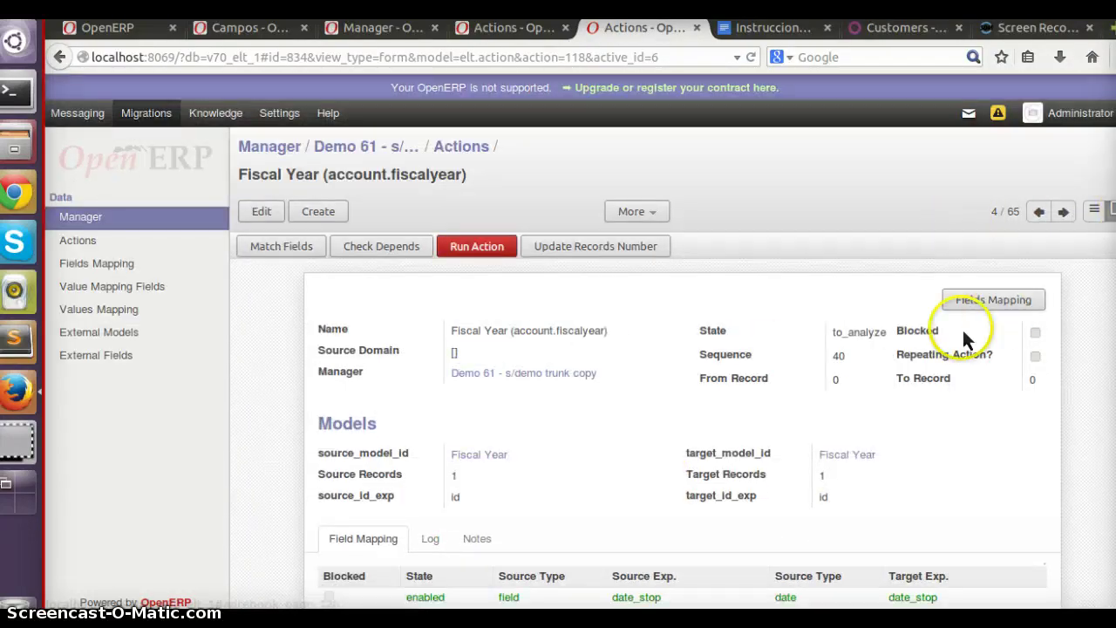
Set the Fiscal Year action's state to enabled and save
key(alt+e)
click(793, 336)
key(Down)
key(Tab)
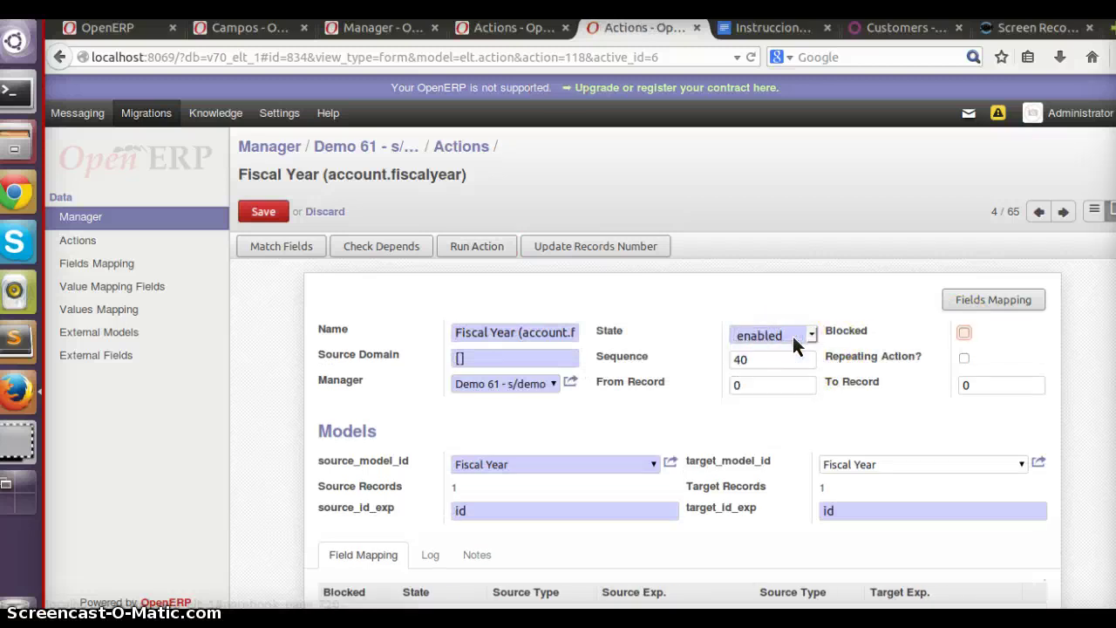
key(alt+s)
Mark the Product Template action as blocked with state disabled, and save
key(alt+n)
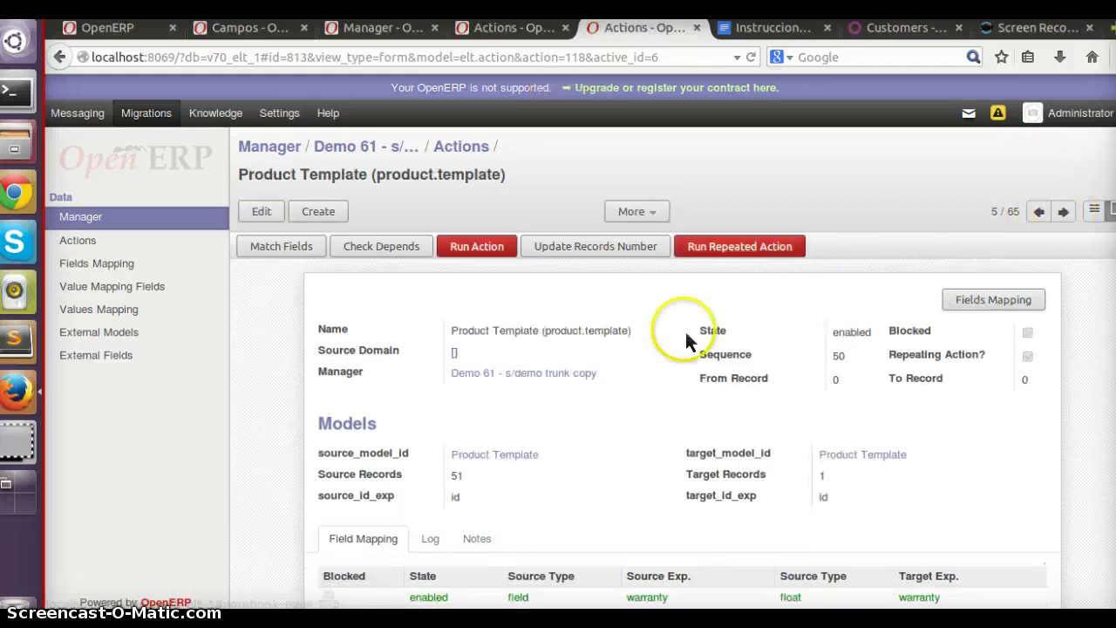
scroll(641, 366, down, 1)
key(alt+e)
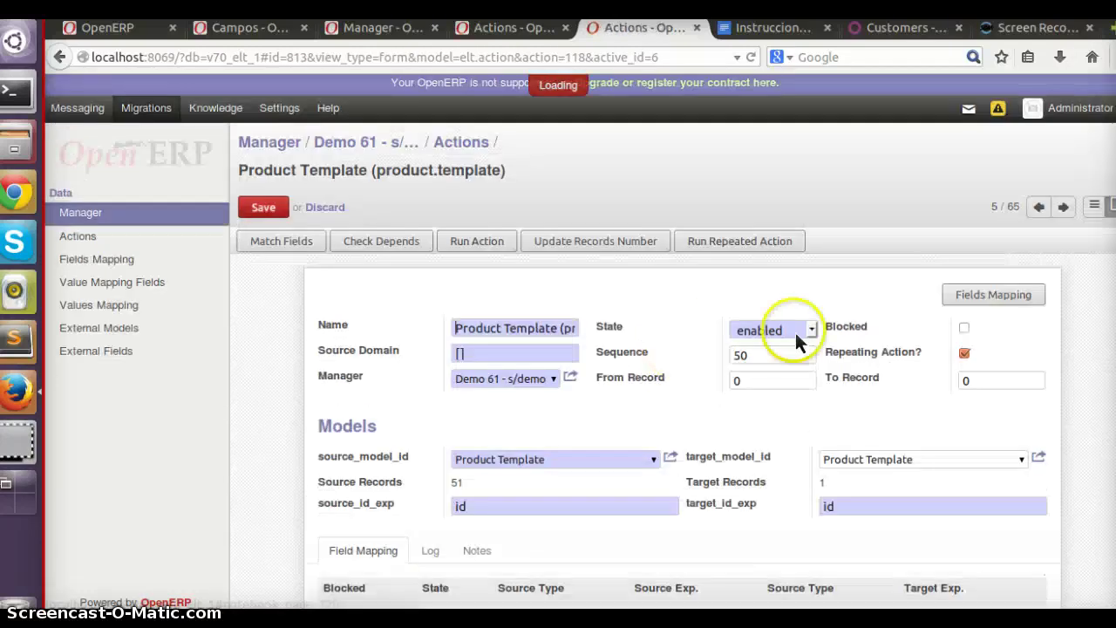
click(956, 328)
click(772, 331)
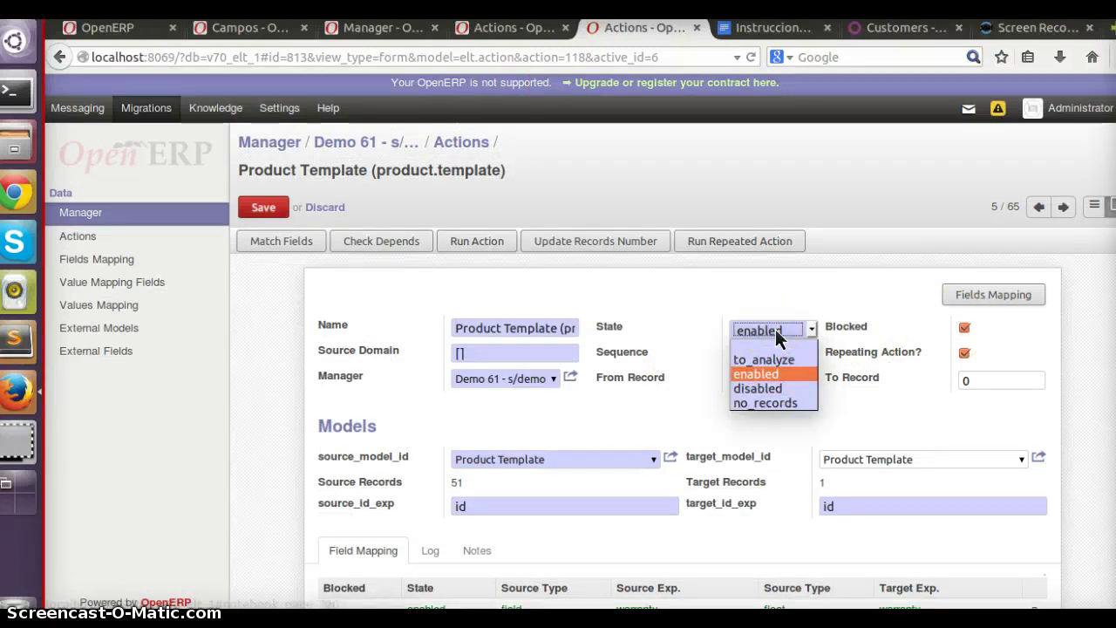
key(Down)
key(Return)
key(alt+s)
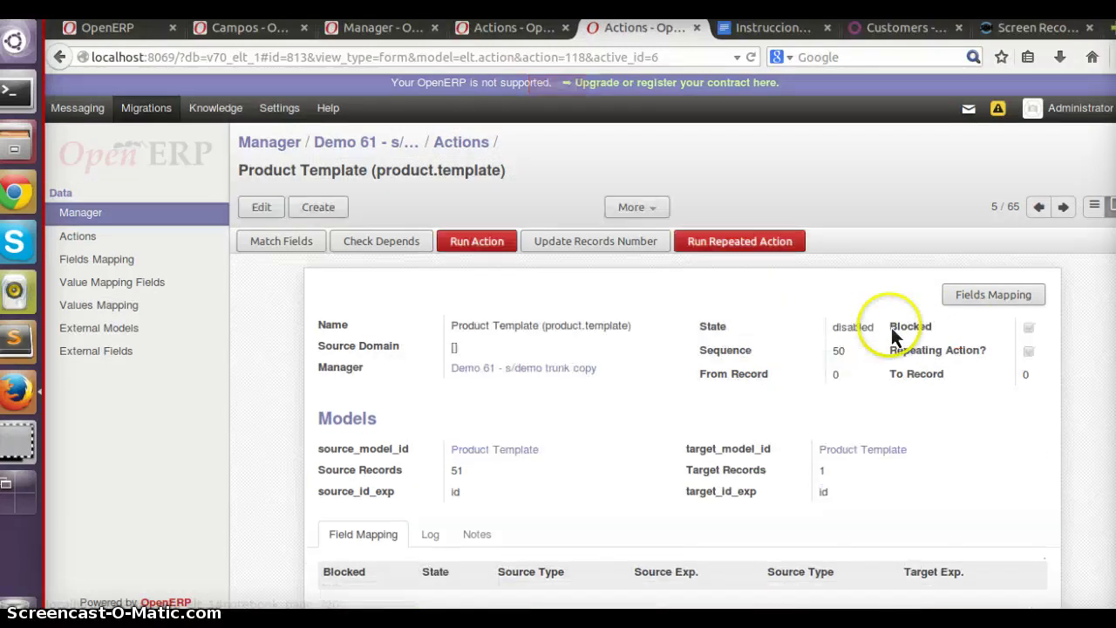
Move to the Product action and scroll through its field mappings
click(1065, 207)
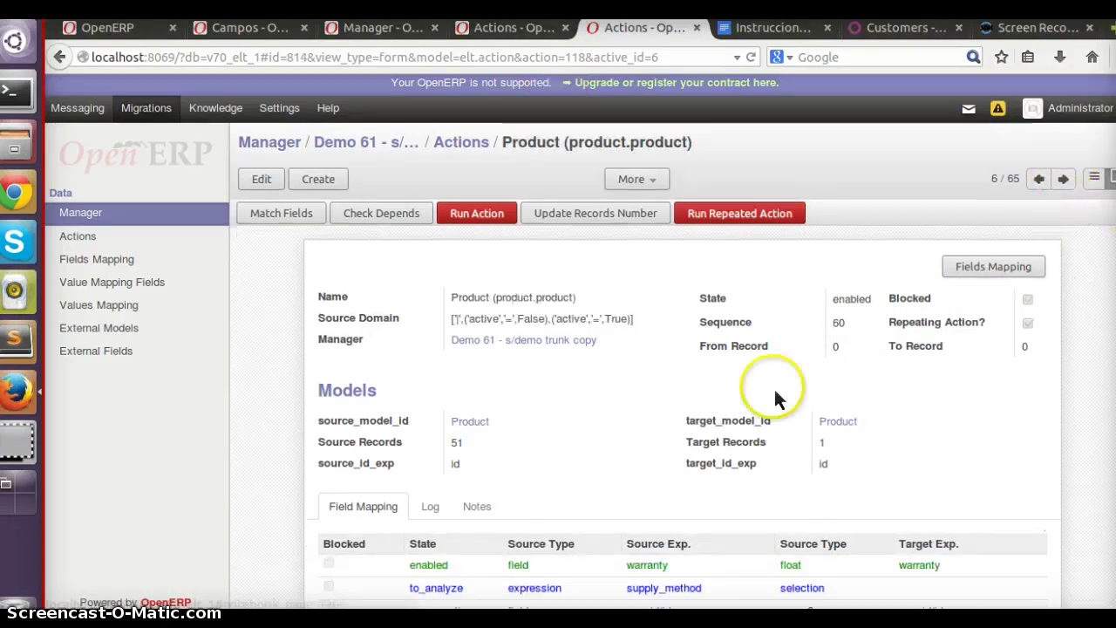
scroll(511, 451, down, 4)
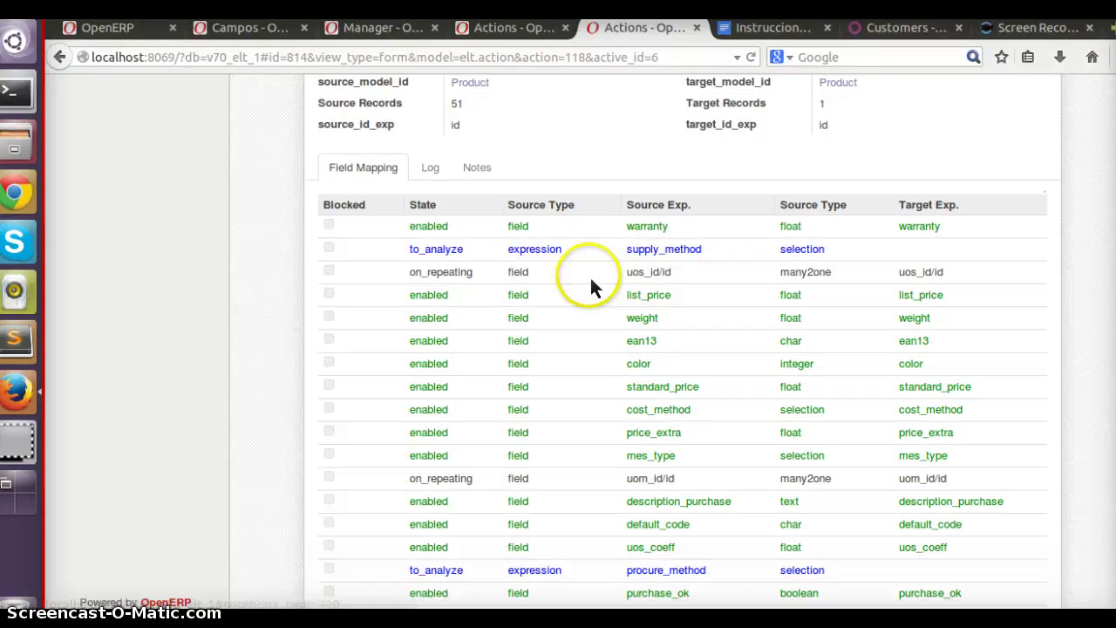
scroll(593, 283, down, 3)
scroll(634, 347, down, 5)
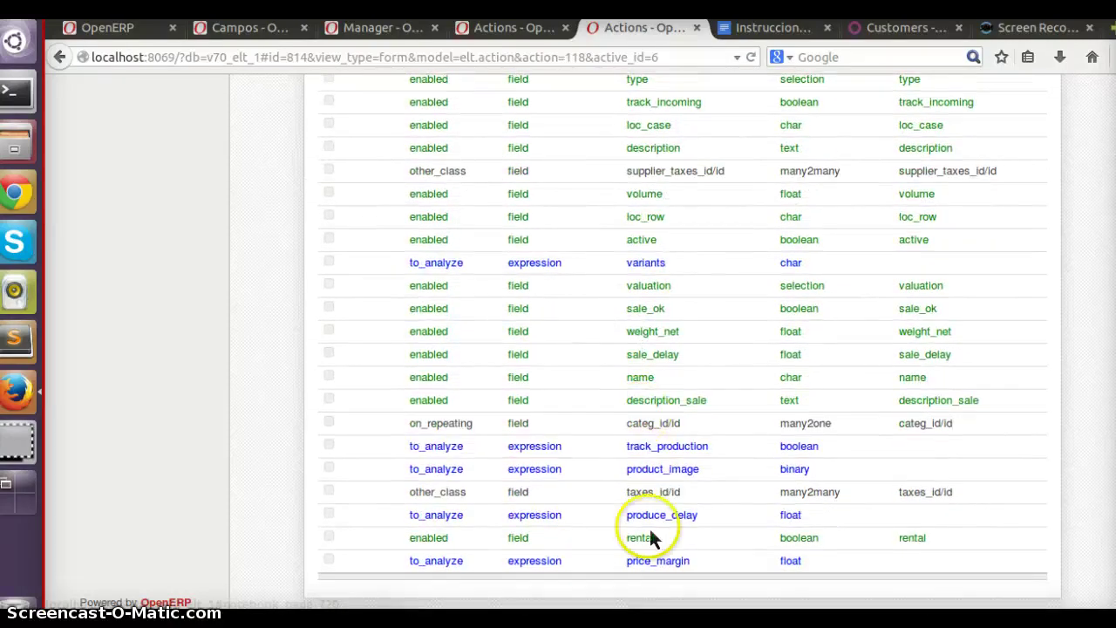
Set the product_image mapping to enabled, Source Type field, target field image, and save
click(650, 478)
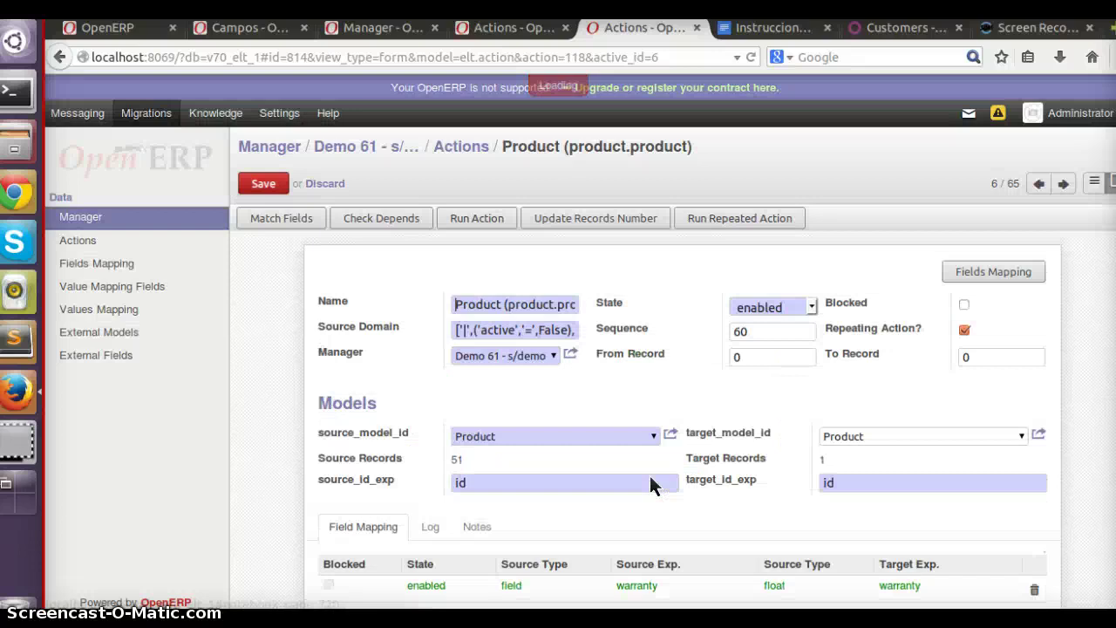
scroll(644, 479, down, 10)
click(659, 429)
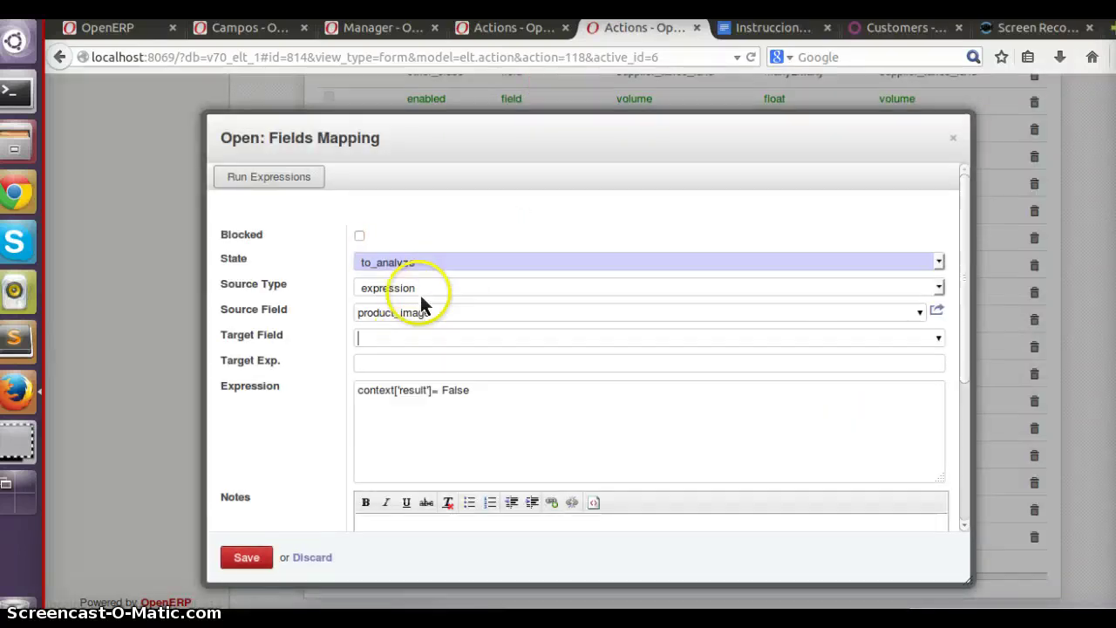
click(410, 262)
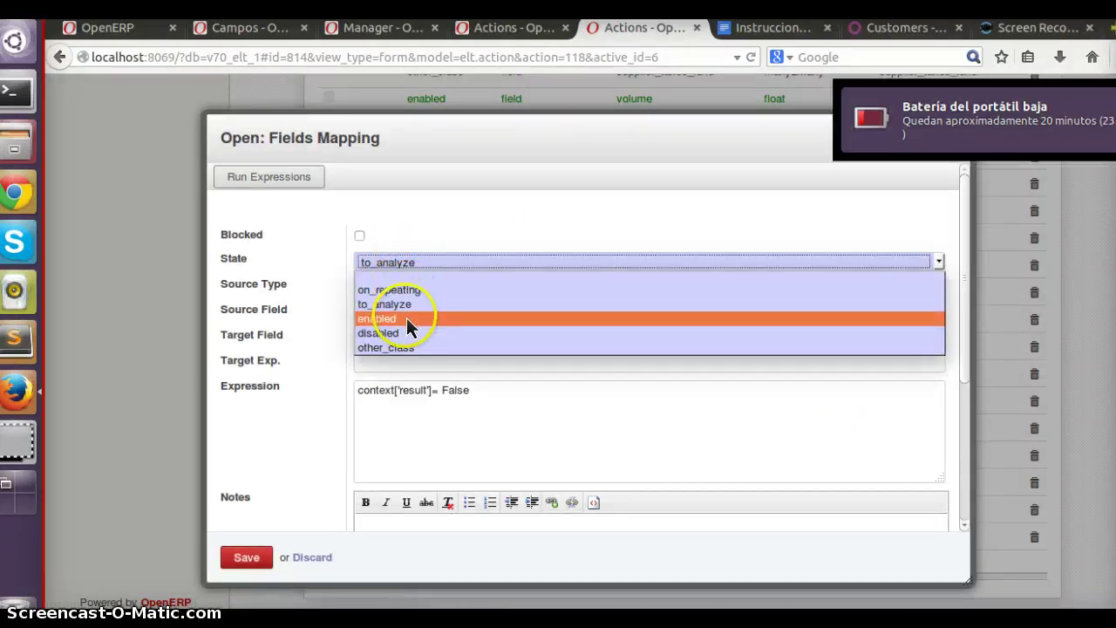
click(406, 318)
click(401, 286)
click(403, 314)
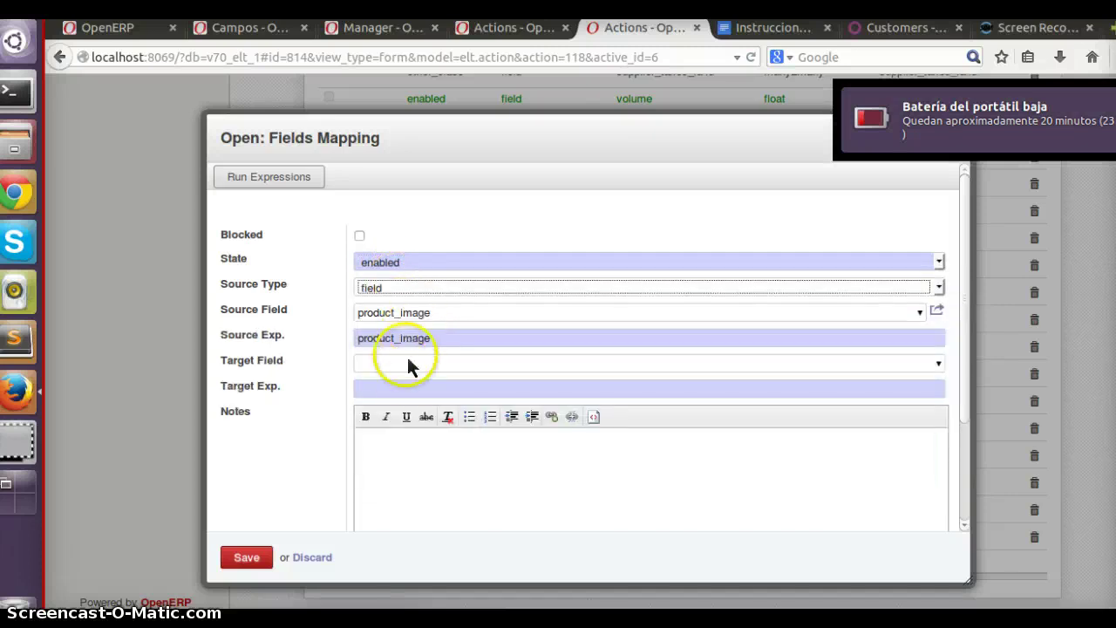
click(410, 365)
text(image)
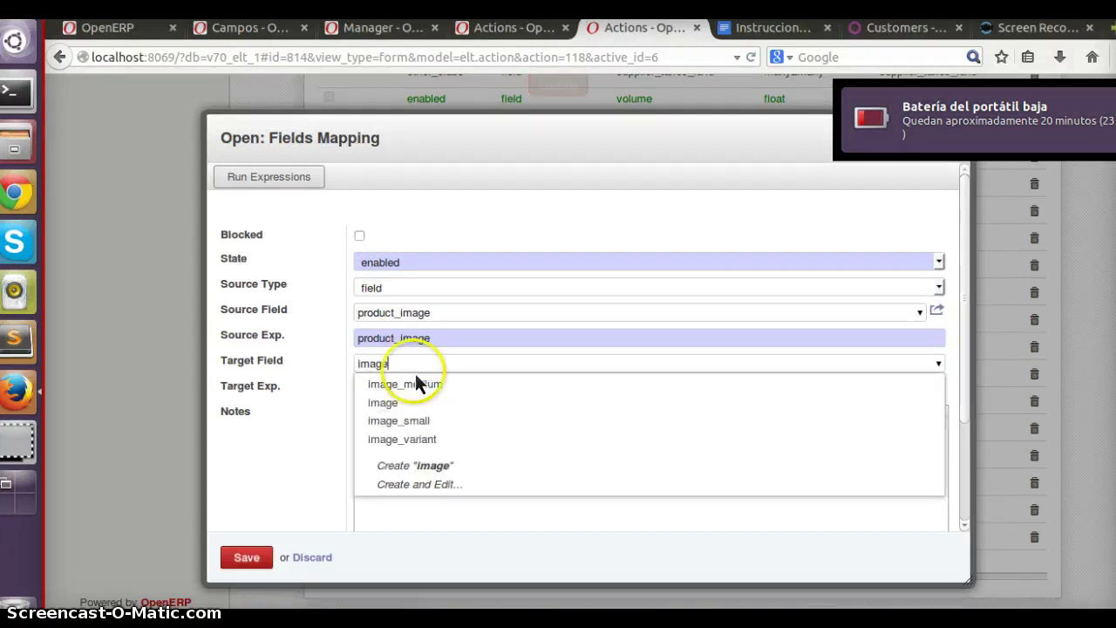
click(425, 404)
click(245, 558)
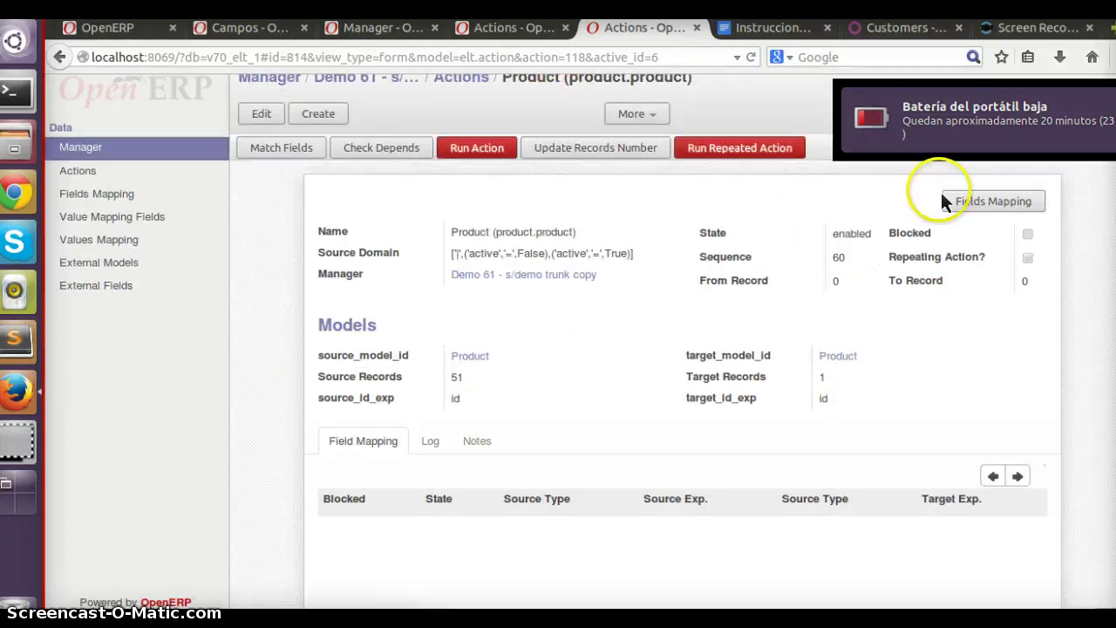
Run the Product action over its 51 source records and wait for loading to finish
click(480, 146)
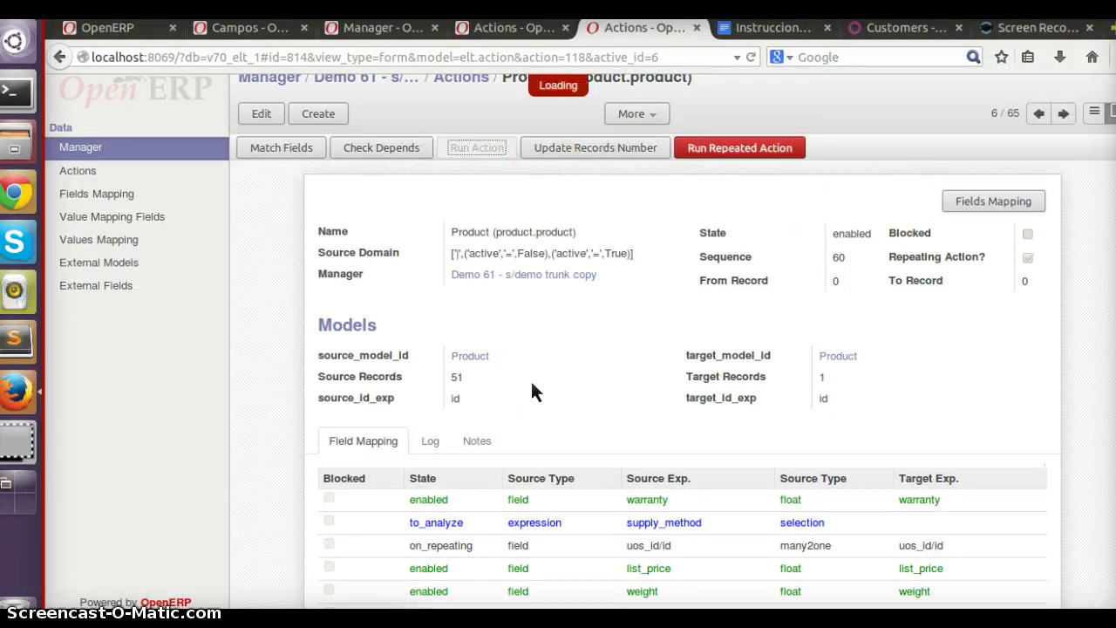
click(842, 175)
click(900, 105)
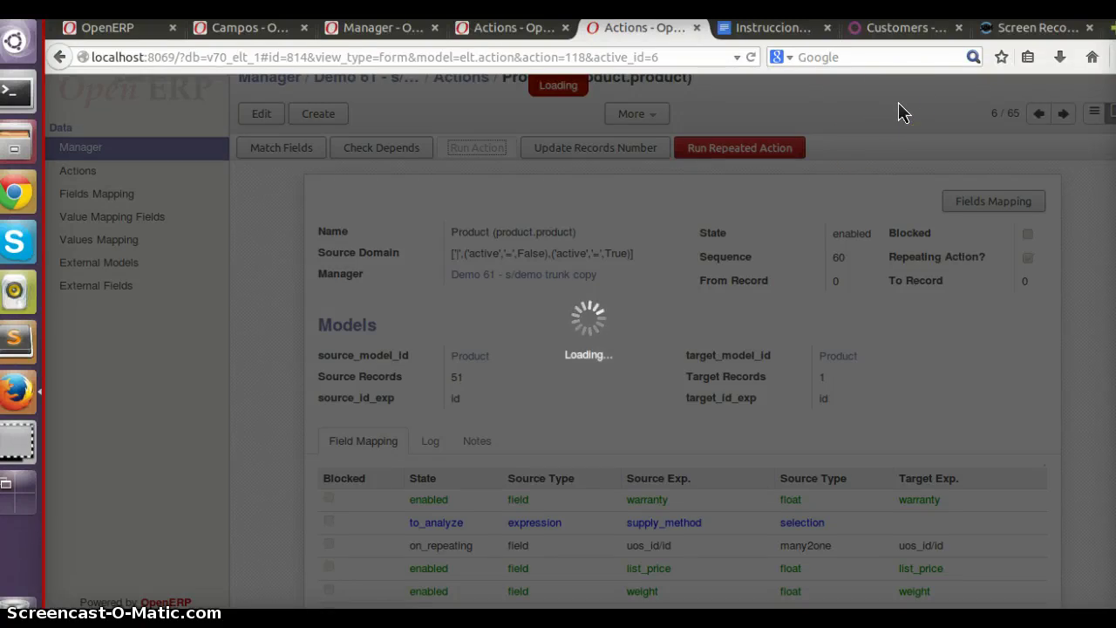
click(915, 35)
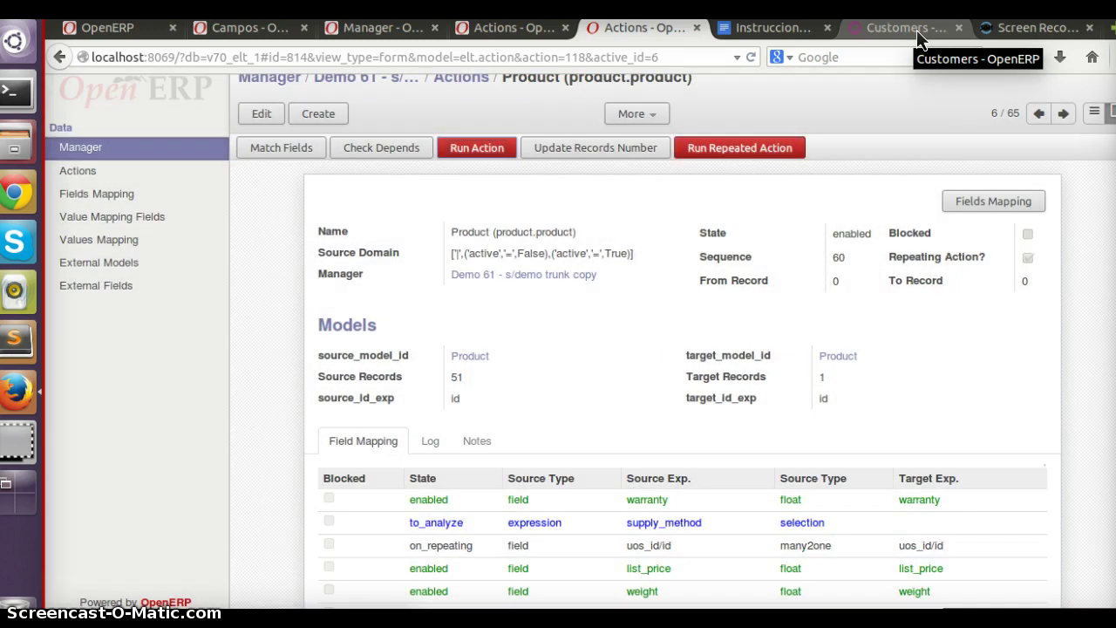
Check the Product action's log, then return to its field mappings in edit mode
click(429, 443)
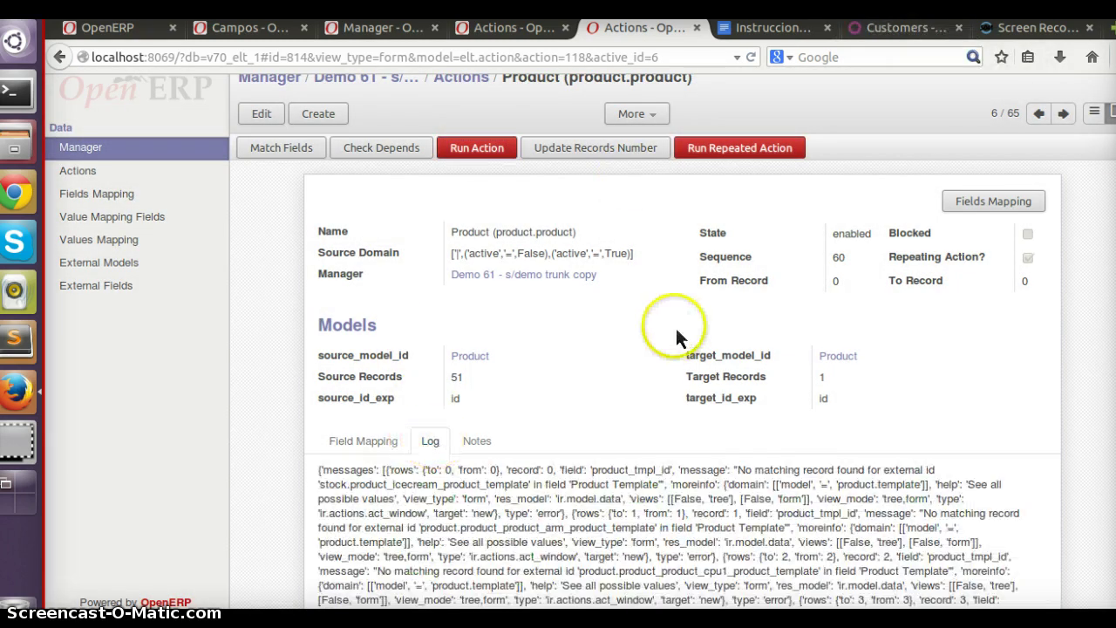
scroll(658, 341, down, 3)
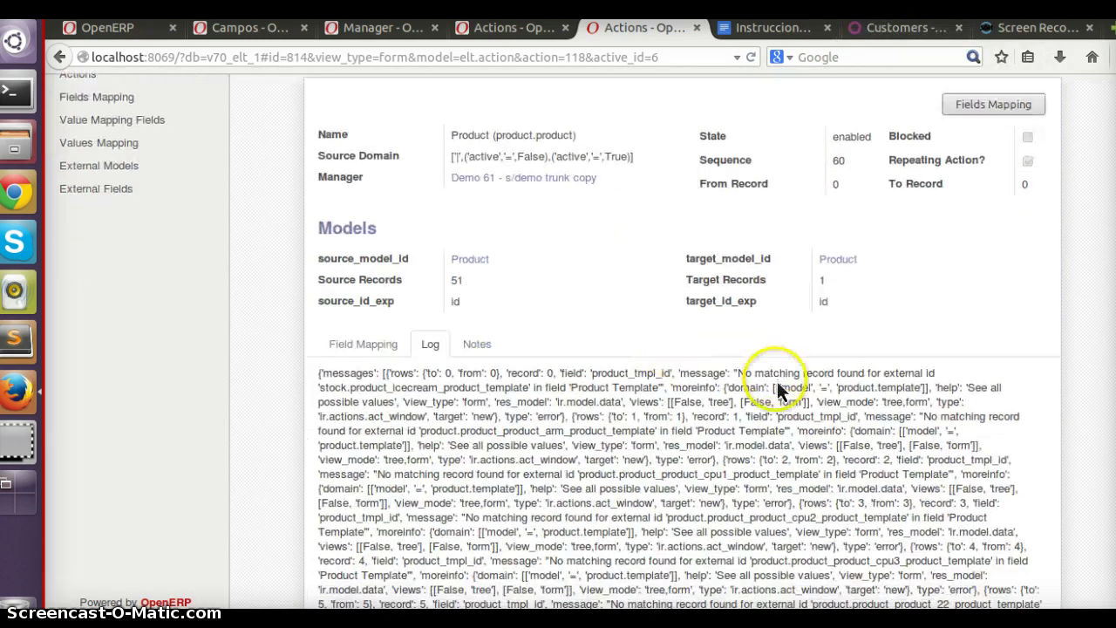
click(365, 347)
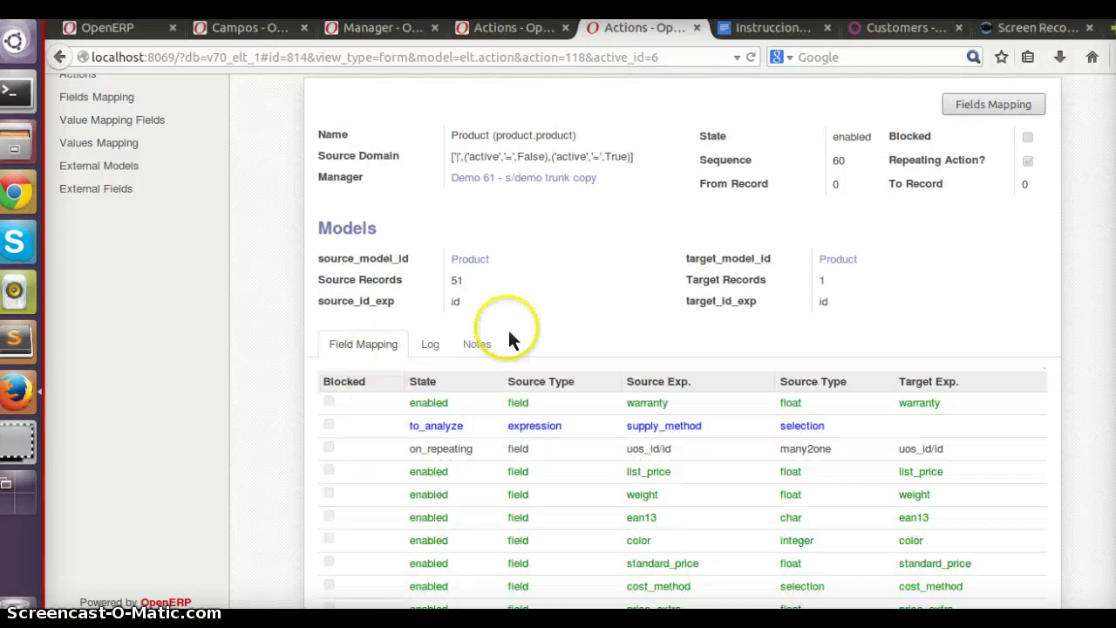
key(alt+e)
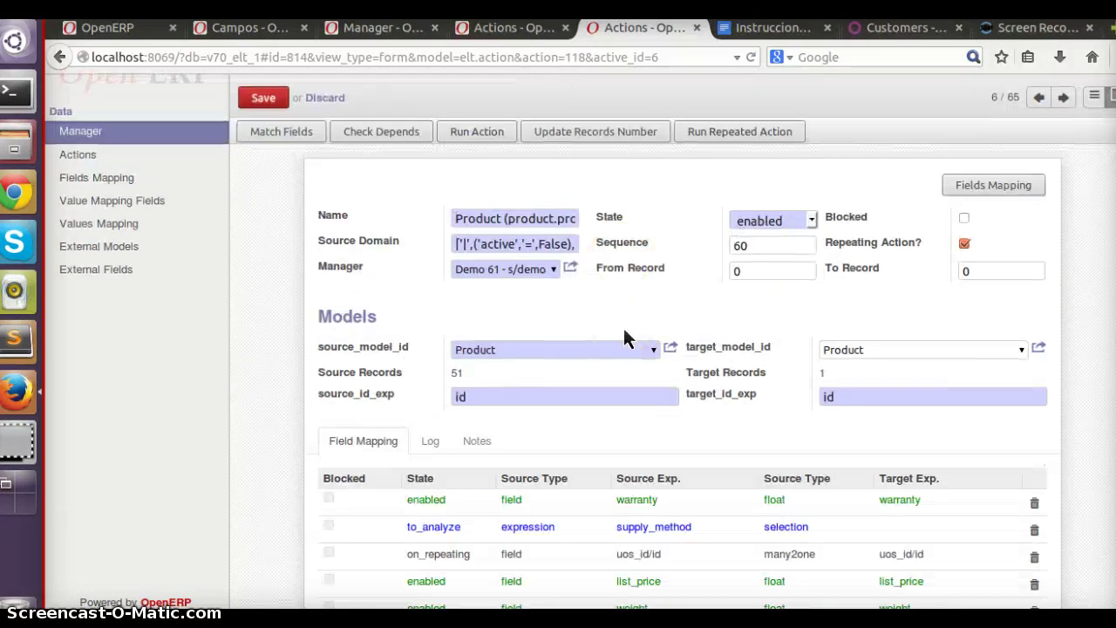
scroll(624, 328, up, 3)
scroll(769, 336, down, 10)
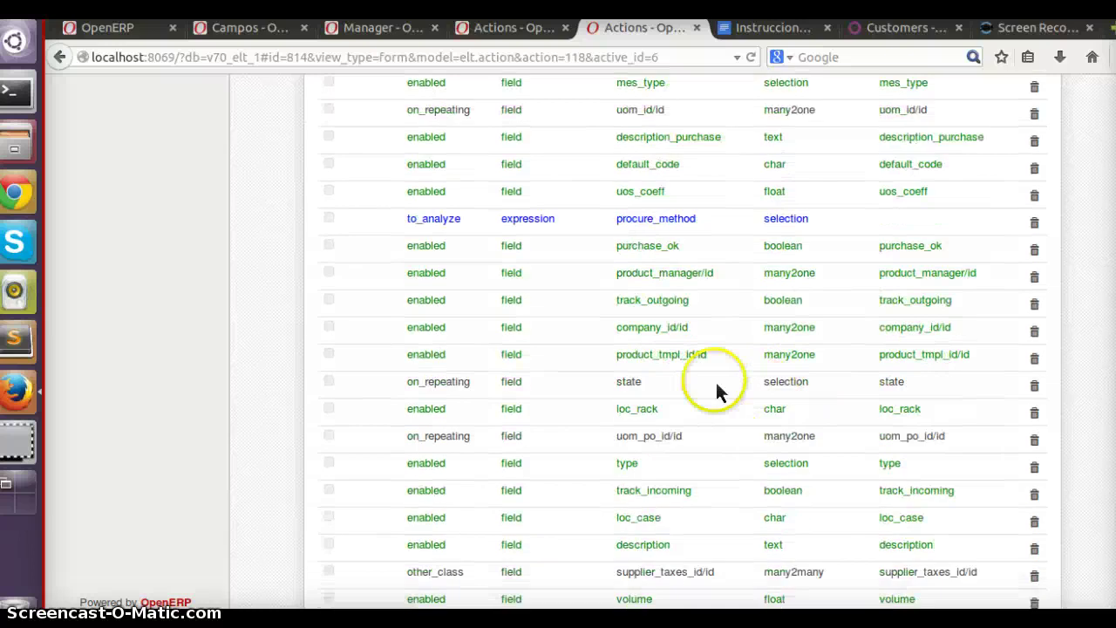
Block and disable the product_tmpl_id mapping, save, and rerun the Product action
click(751, 353)
click(359, 235)
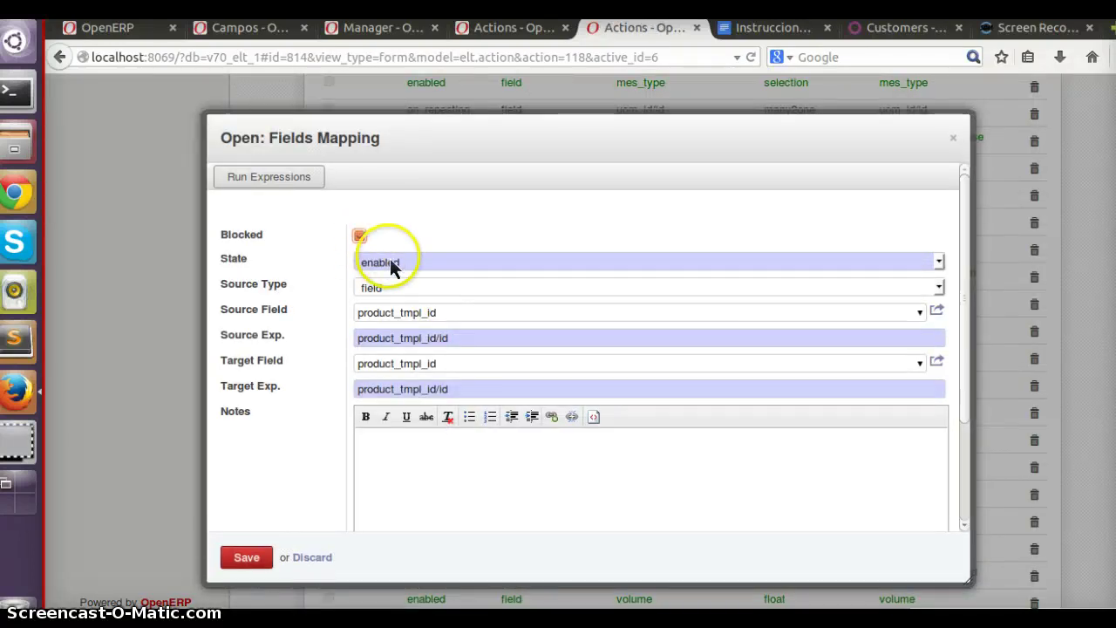
click(391, 264)
click(389, 333)
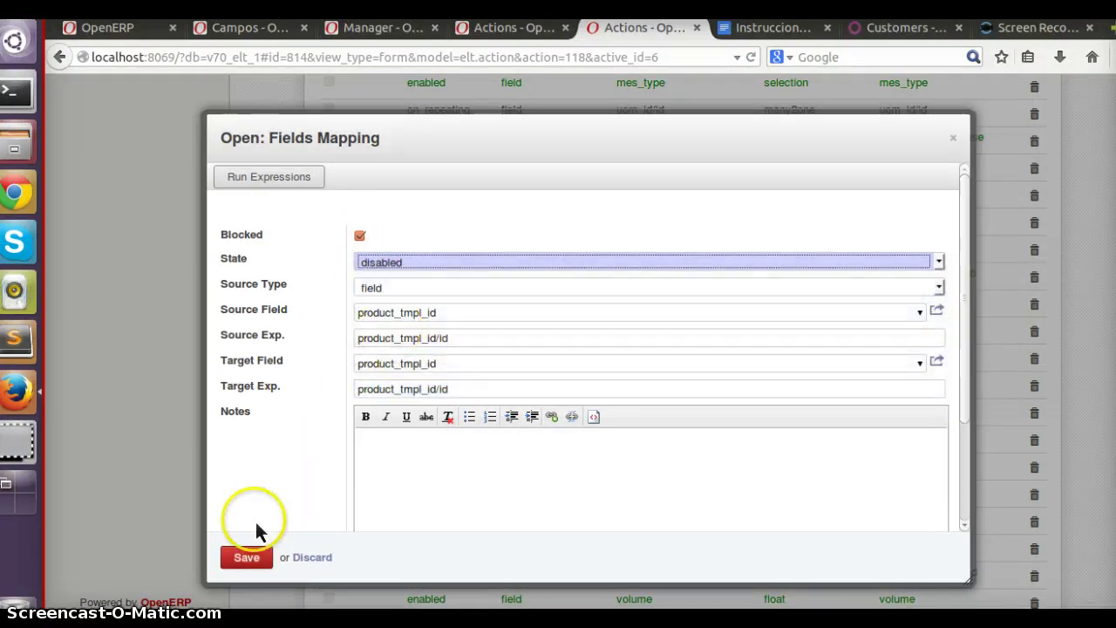
click(247, 557)
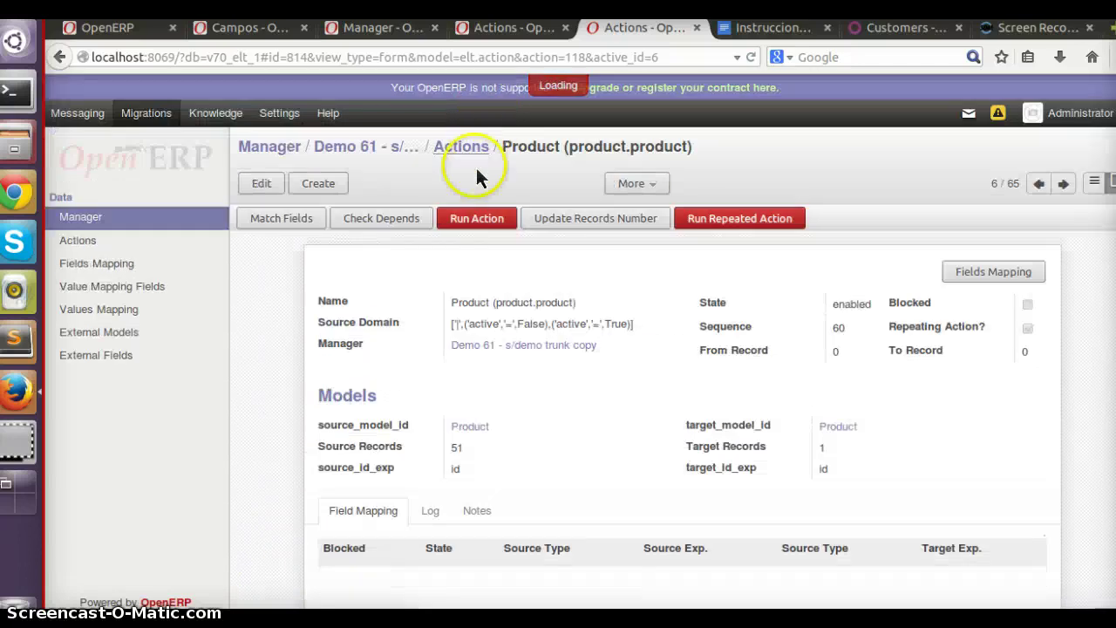
click(475, 218)
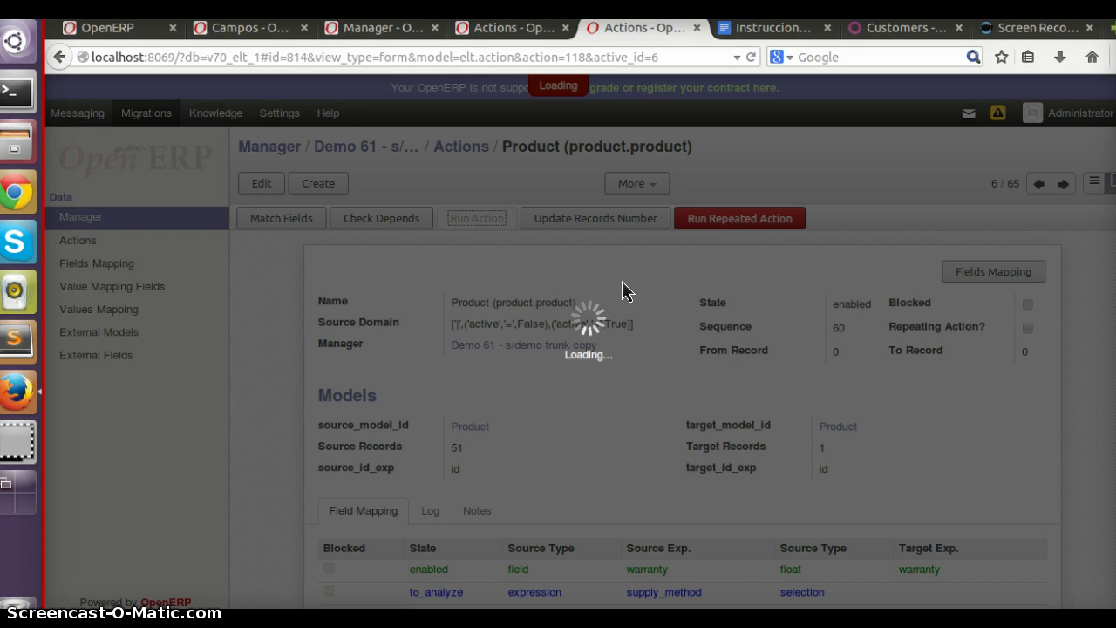
Read the Product run's log of created record ids, then bring up the Odoo Customers page
click(575, 281)
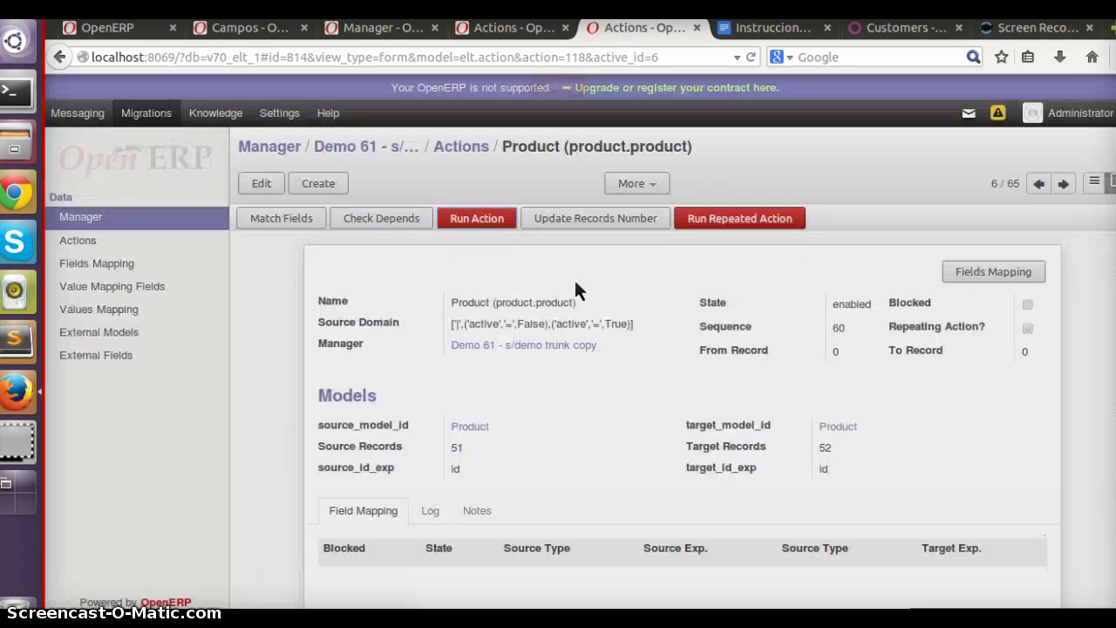
click(430, 510)
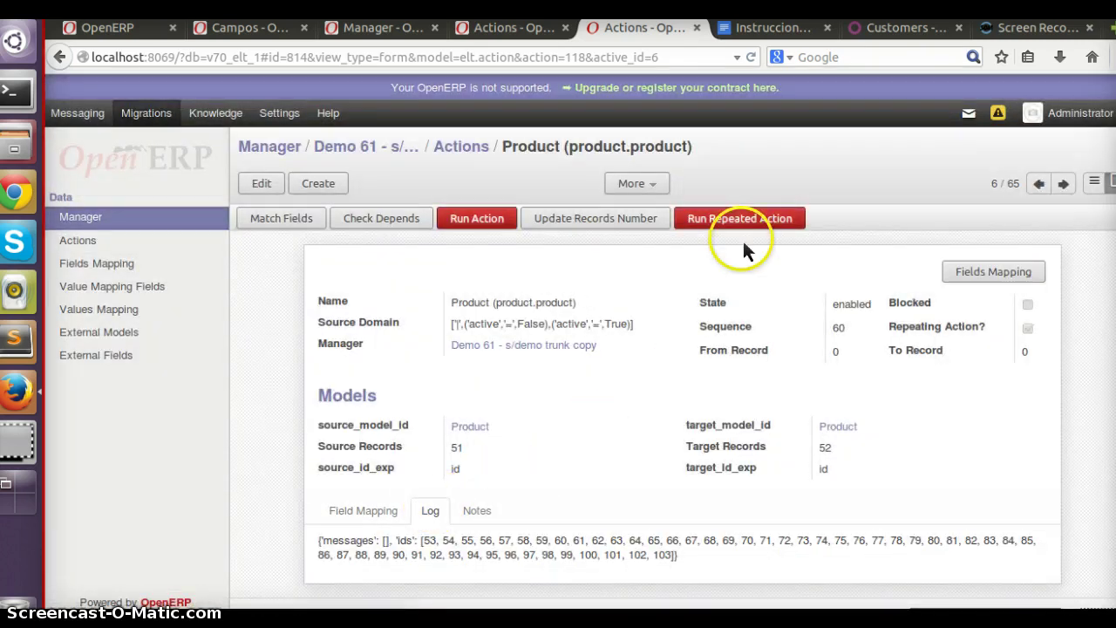
click(900, 27)
In Odoo, check customer Bank Wealthy and sons and the migrated products, then return to Actions
click(145, 251)
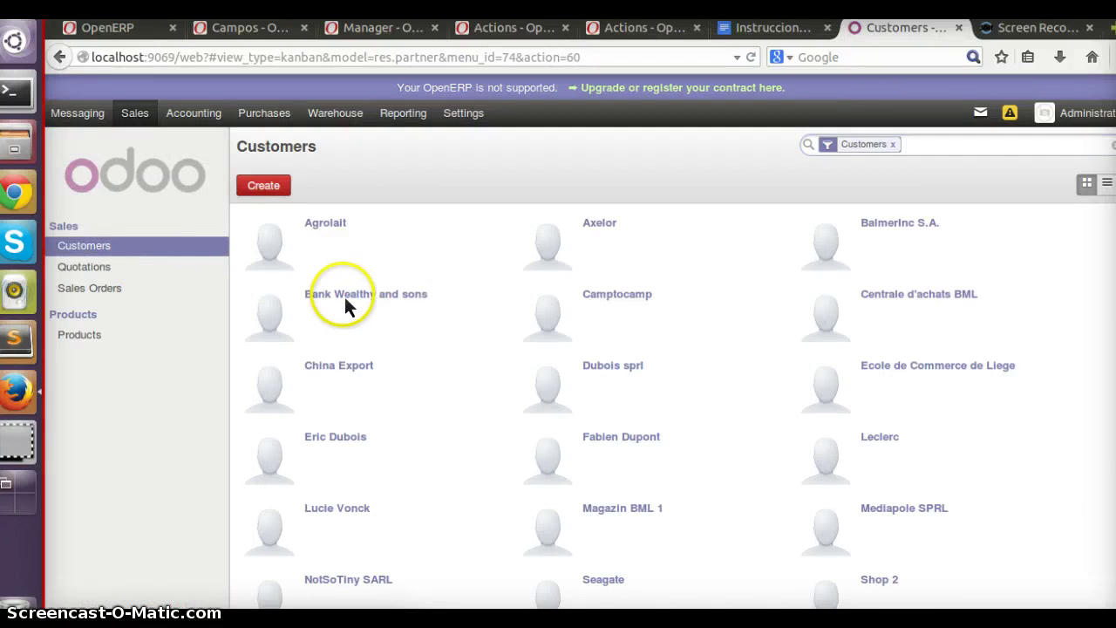
click(345, 300)
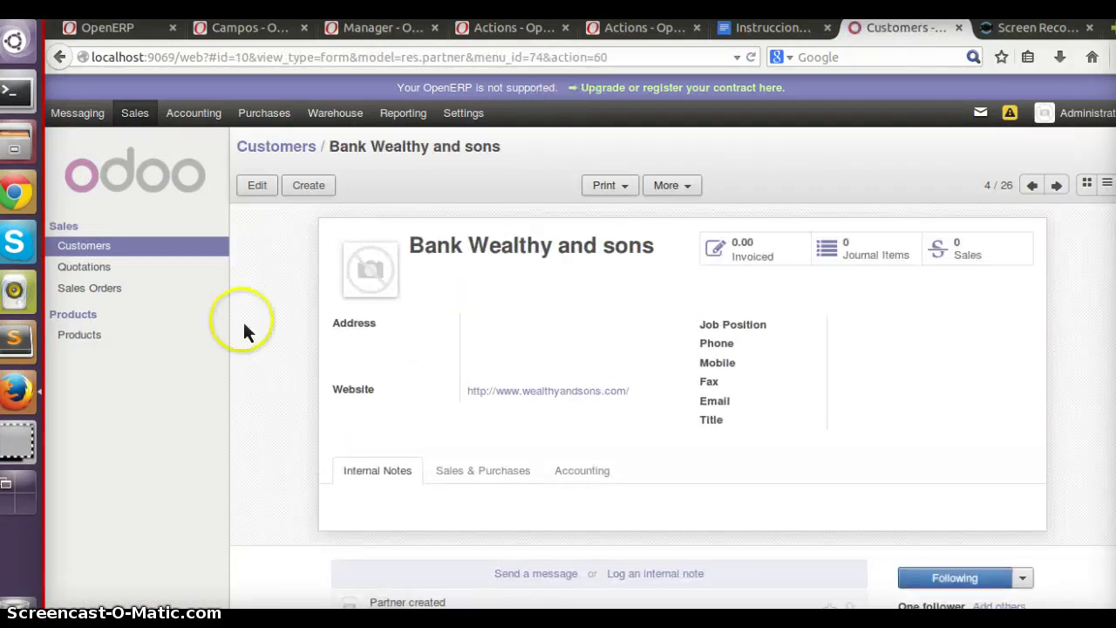
click(79, 335)
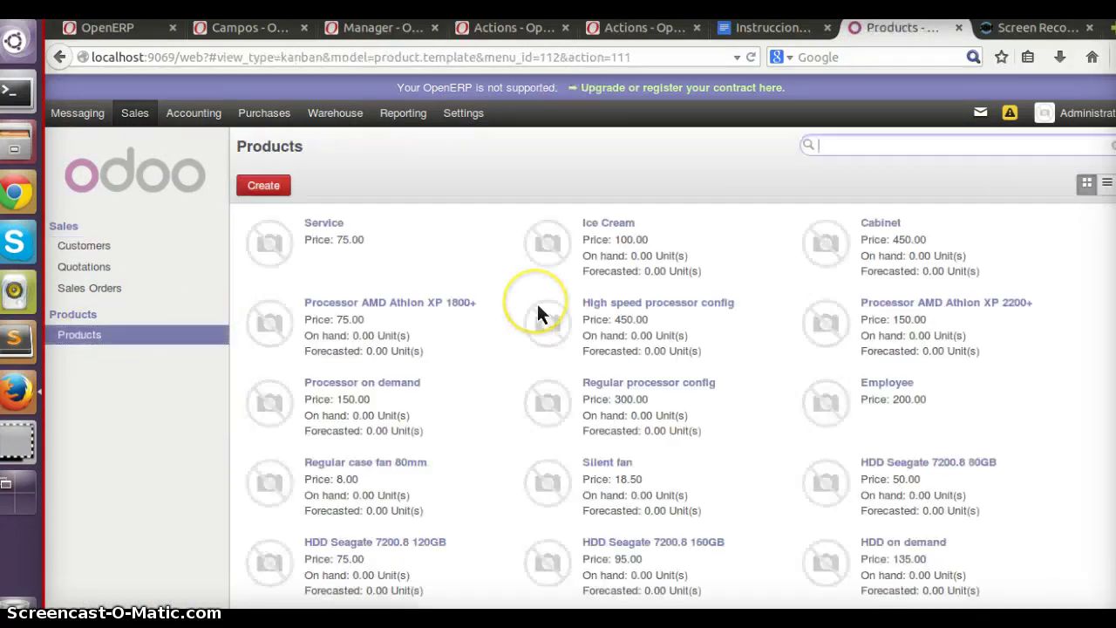
scroll(434, 342, down, 1)
scroll(435, 345, up, 1)
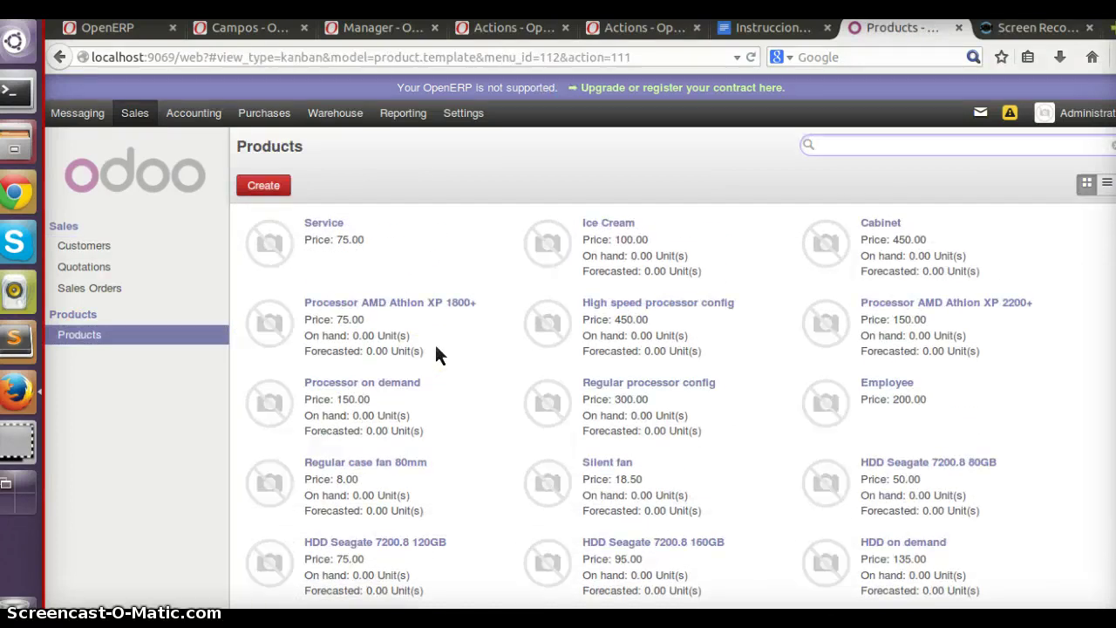
key(ctrl+shift+Tab)
key(ctrl+shift+Tab)
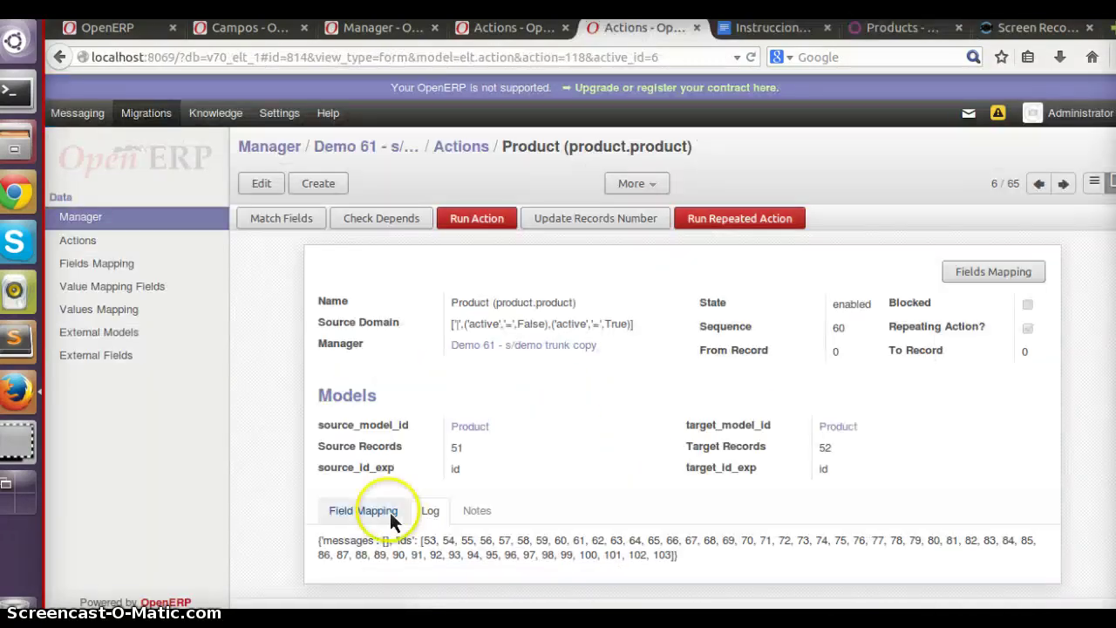
Put the Product action in edit mode showing its field mapping, then view Odoo's products list
click(363, 511)
key(alt+e)
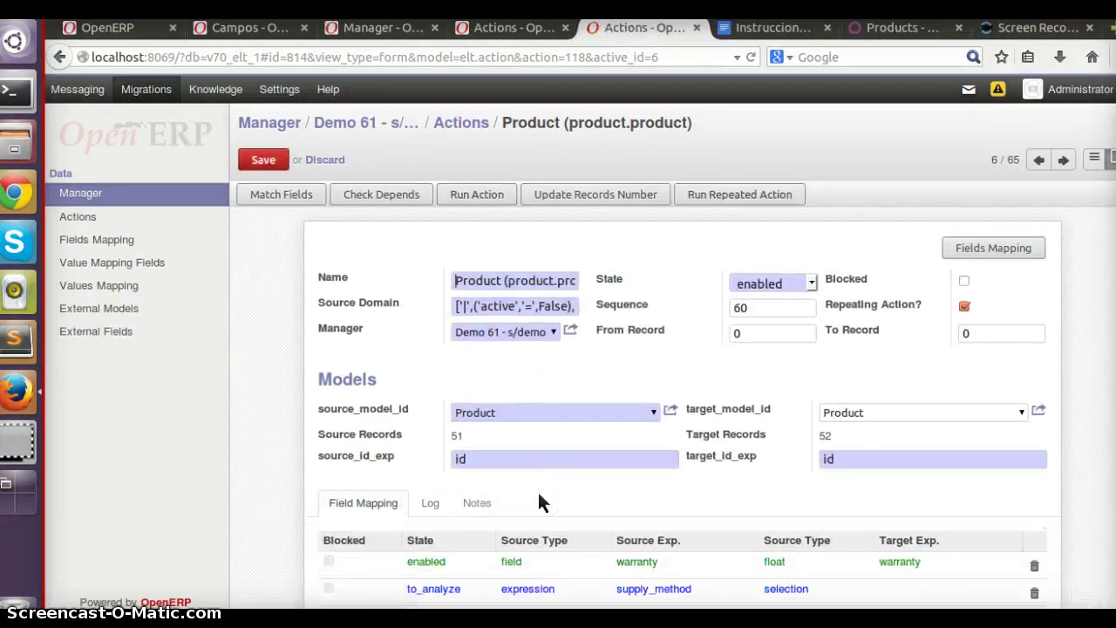
scroll(610, 462, down, 4)
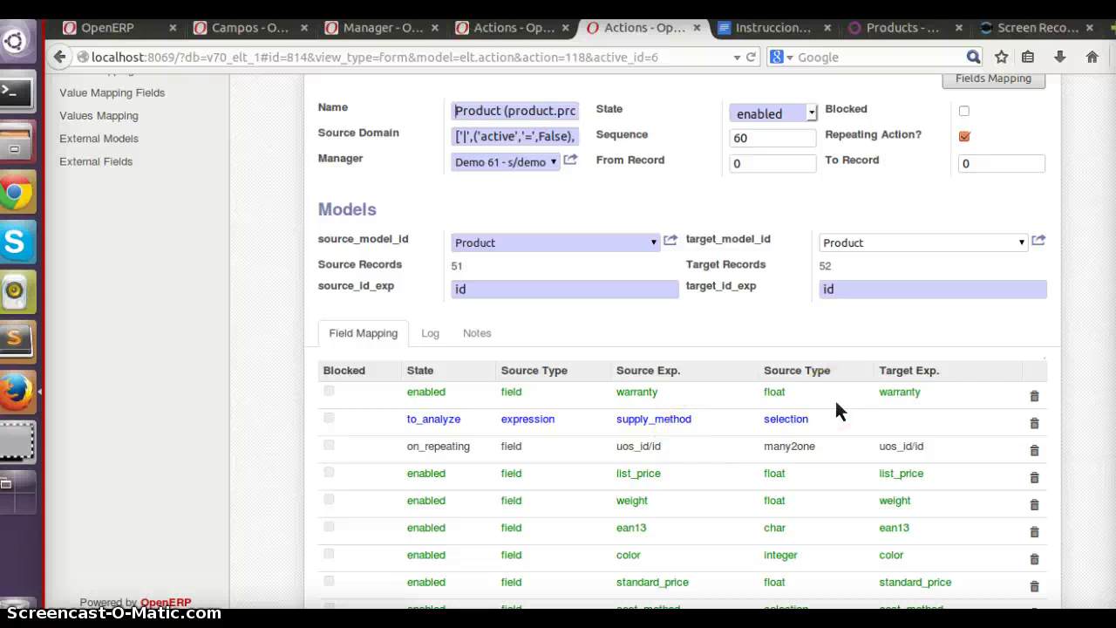
click(894, 27)
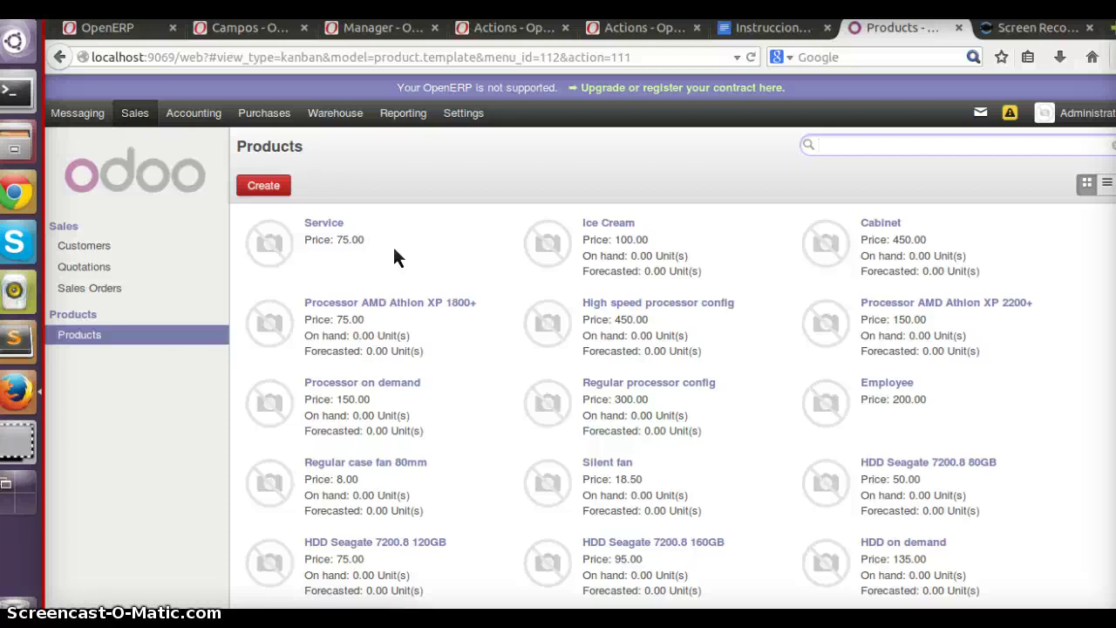
key(ctrl+Page_Up)
key(ctrl+Page_Up)
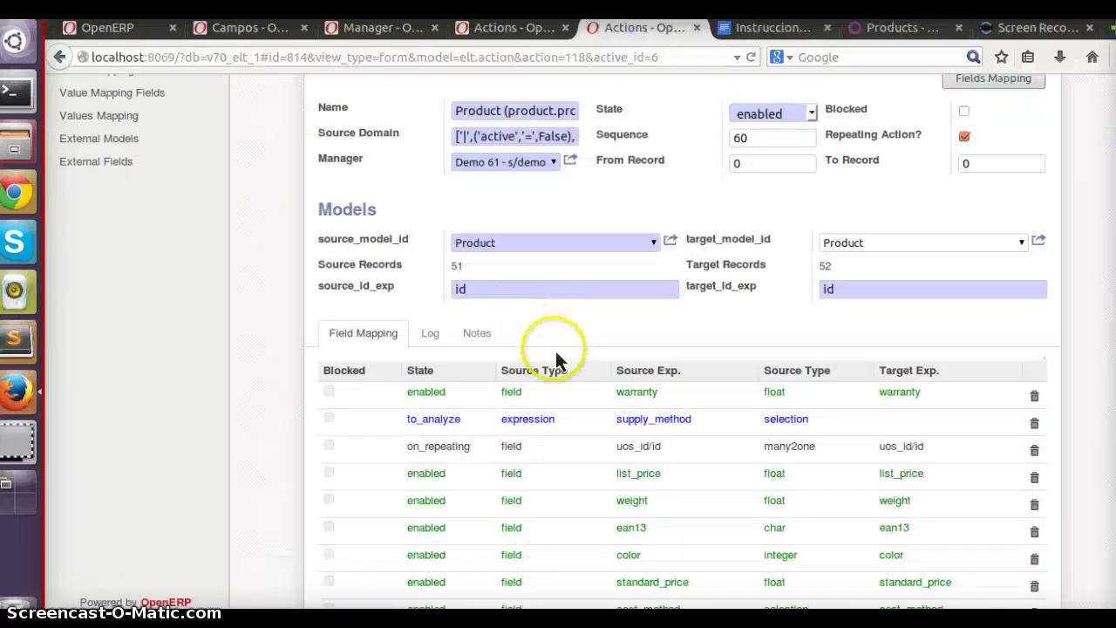
click(488, 477)
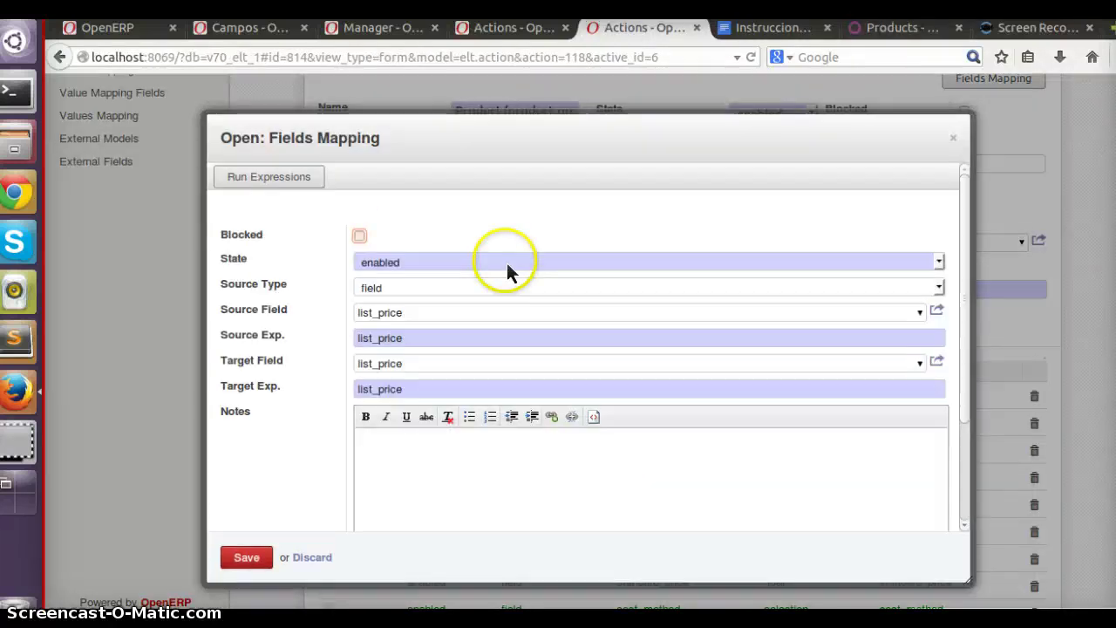
click(465, 265)
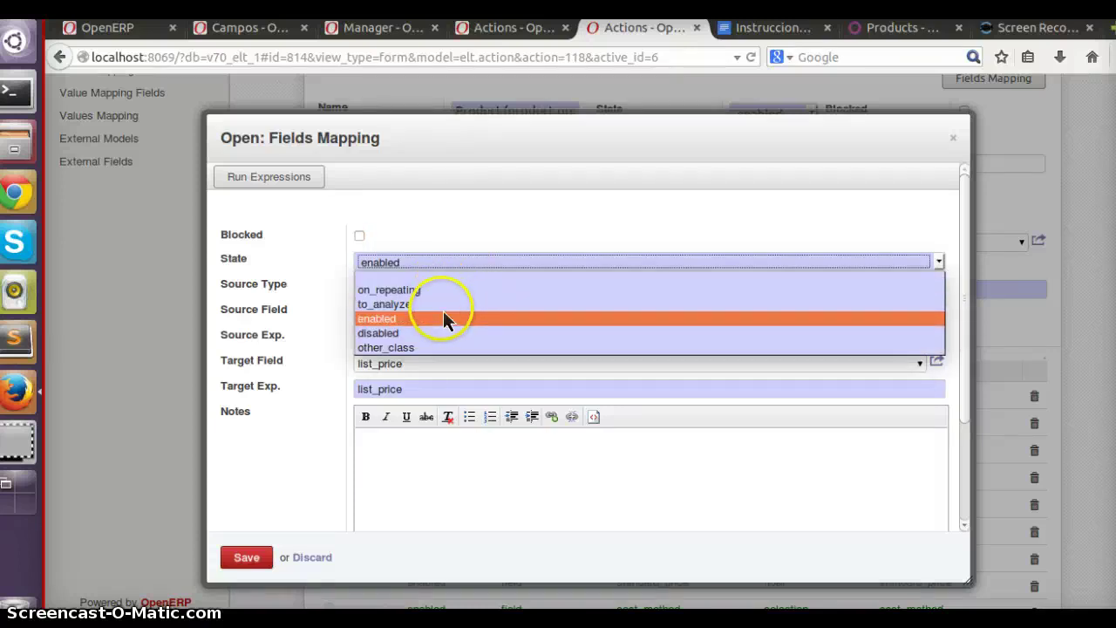
key(Escape)
key(Escape)
click(453, 446)
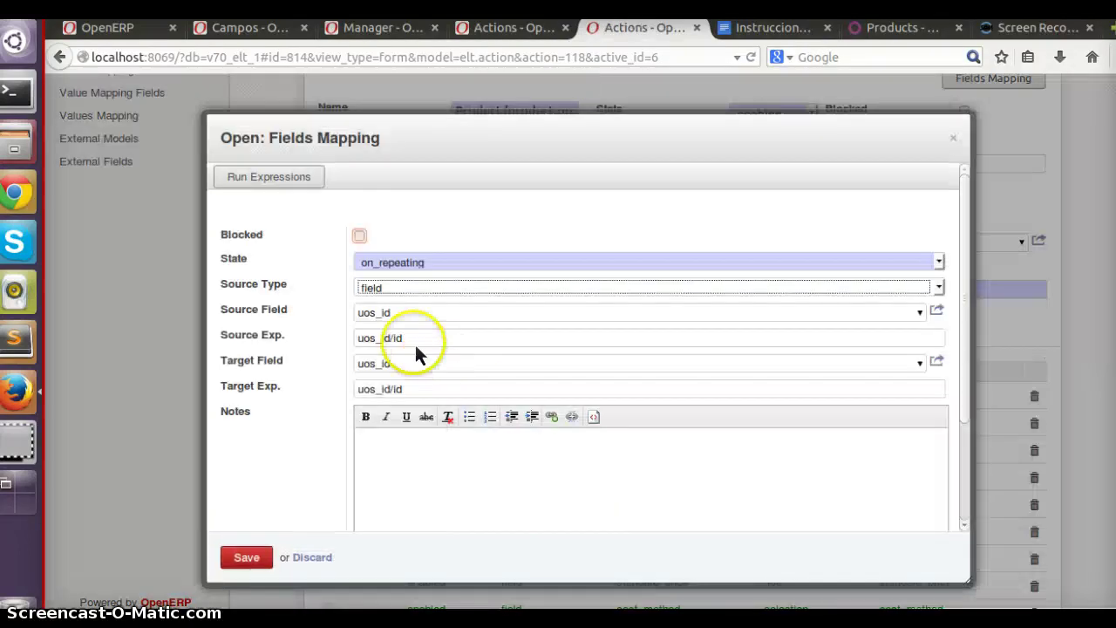
click(379, 288)
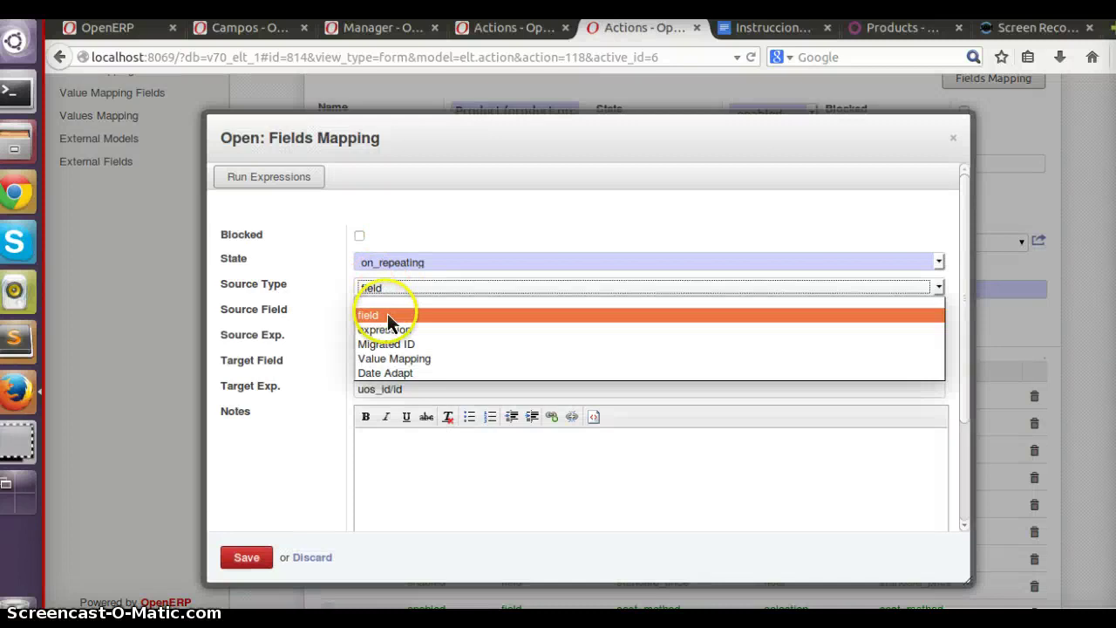
click(396, 331)
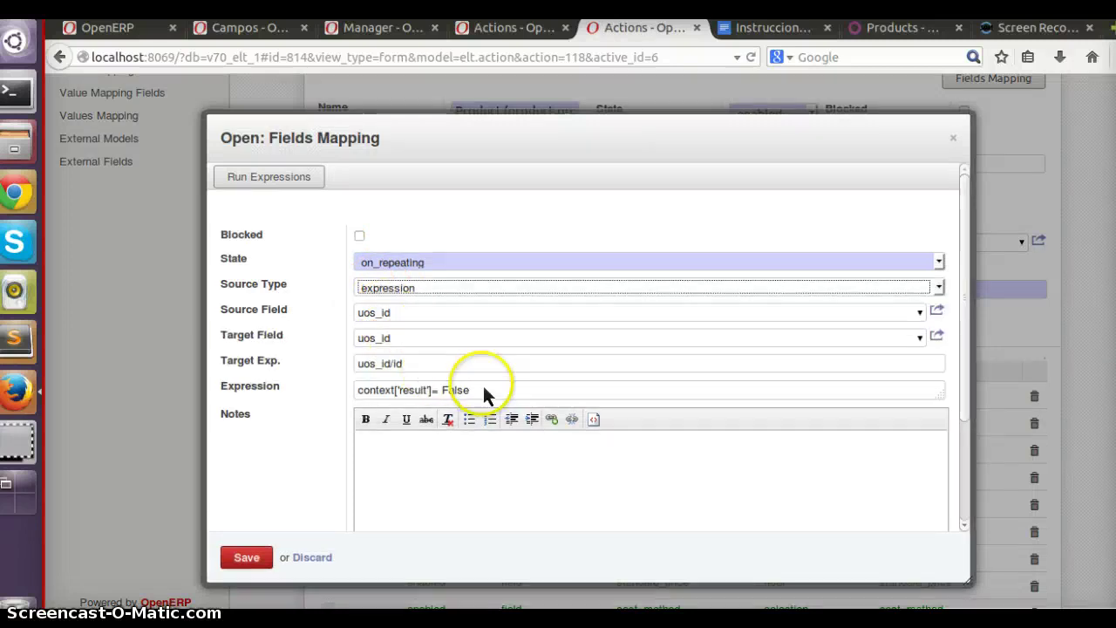
drag(484, 393, 322, 400)
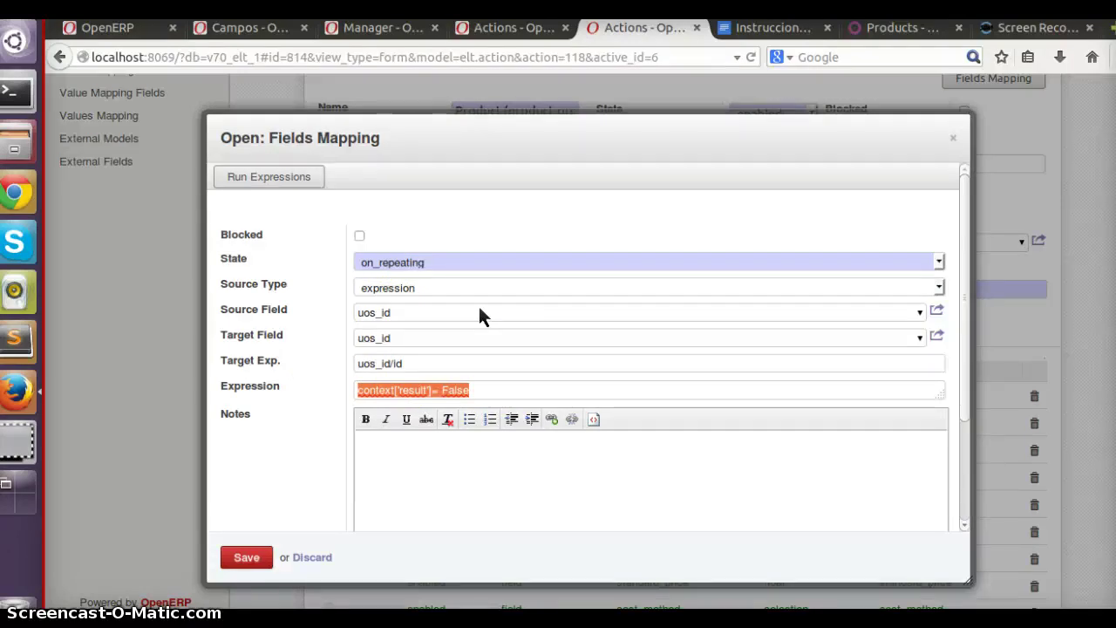
click(453, 288)
click(530, 382)
key(Escape)
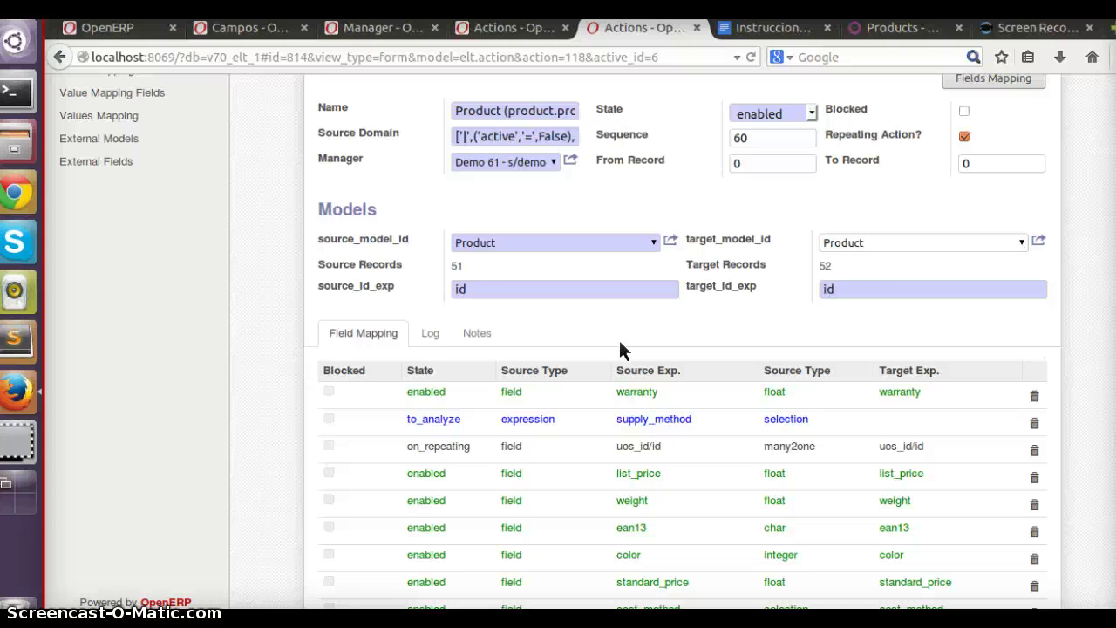
Return to the Manager list of the four source-to-target database migrations
scroll(621, 345, up, 4)
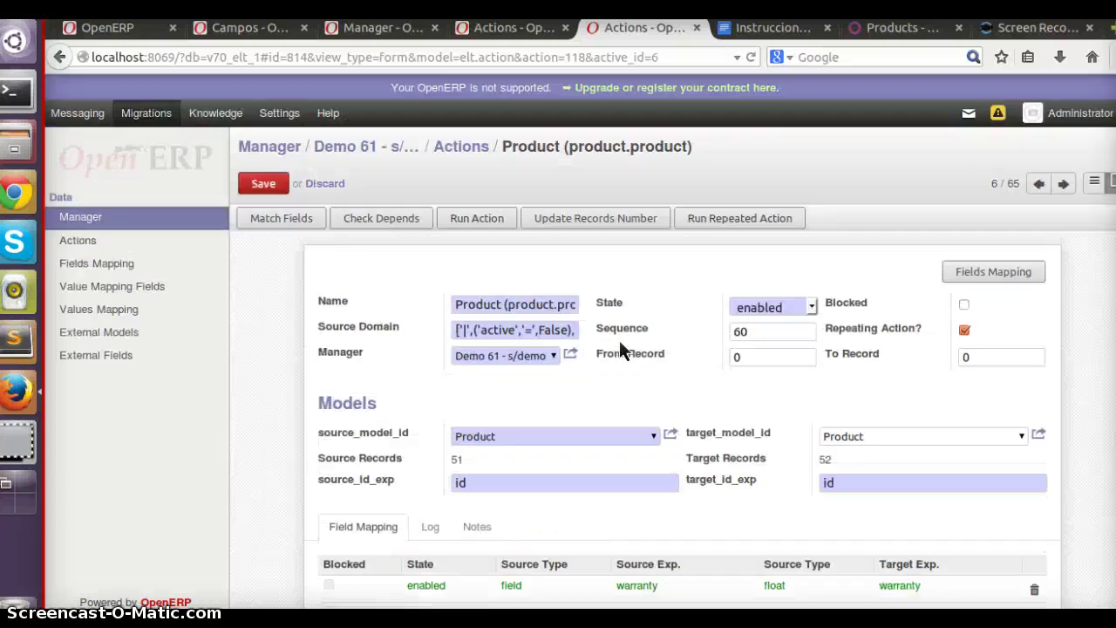
click(125, 219)
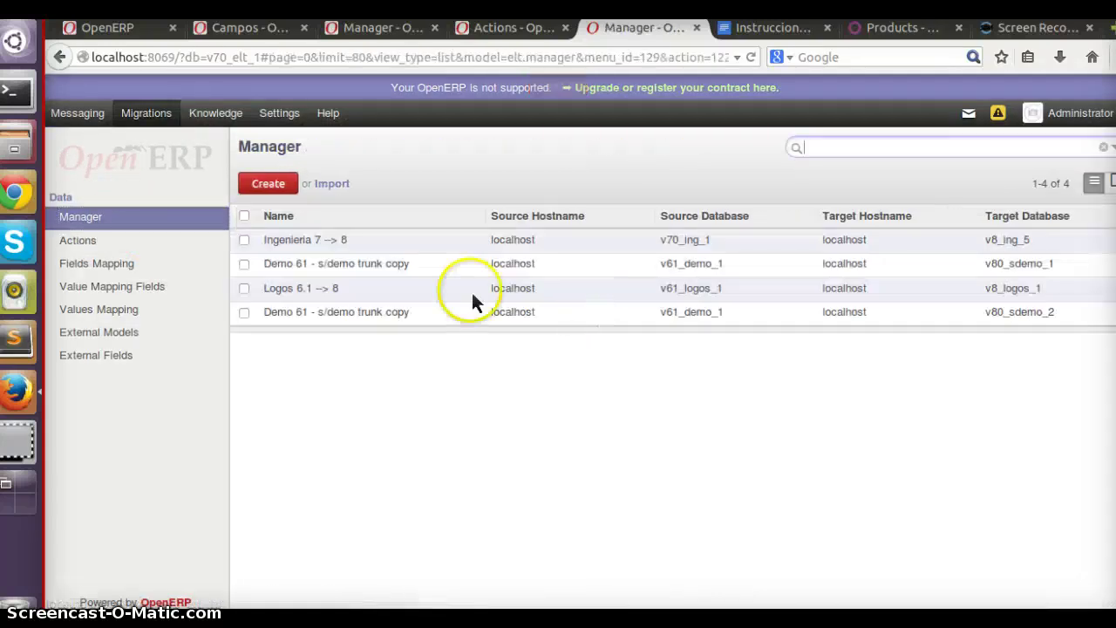